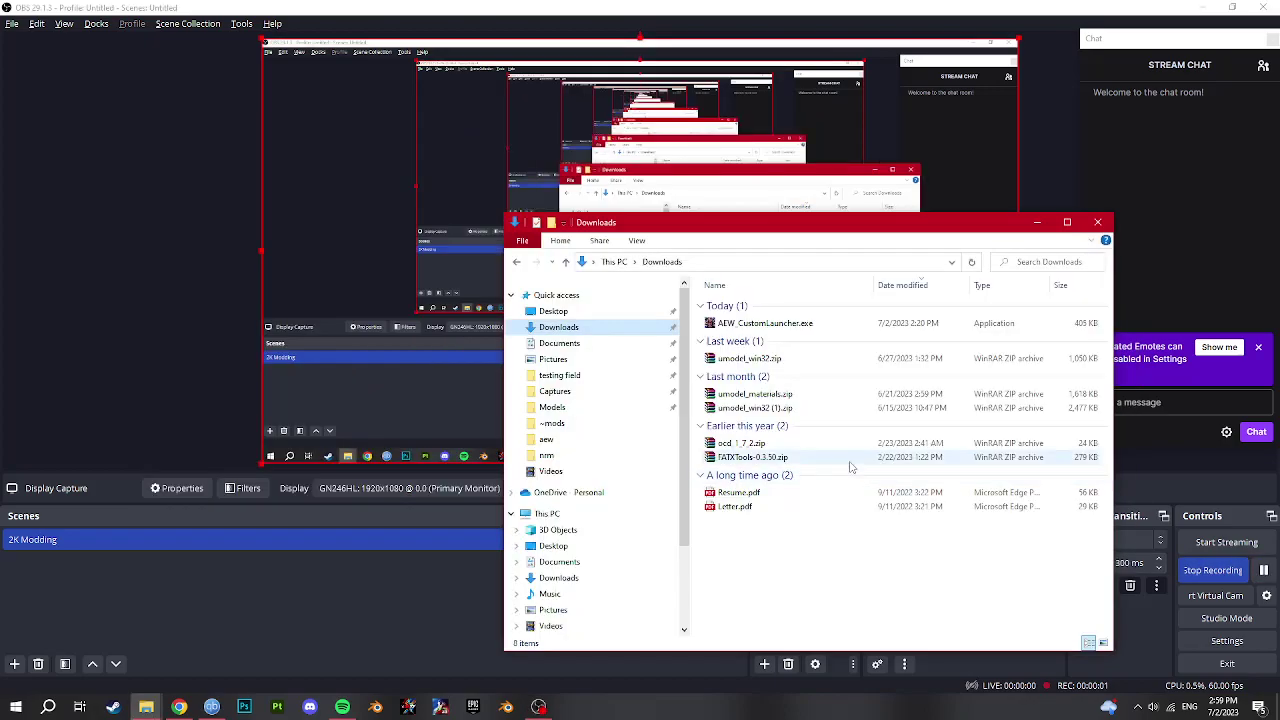
# - Copy AEW_CustomLauncher.exe from Downloads into the game's AEWFightForever\Binaries\Win64 folder
pyautogui.click(763, 327)
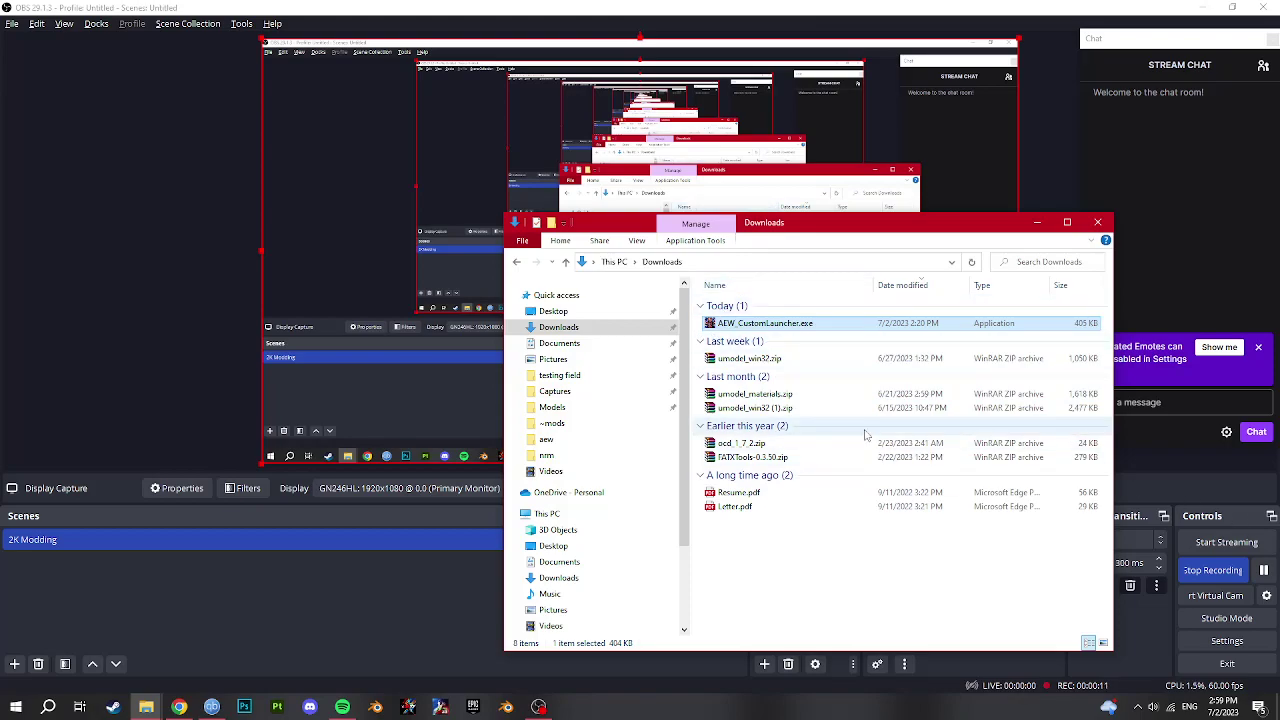
pyautogui.hotkey('alt', 'Left')
pyautogui.hotkey('alt', 'Left')
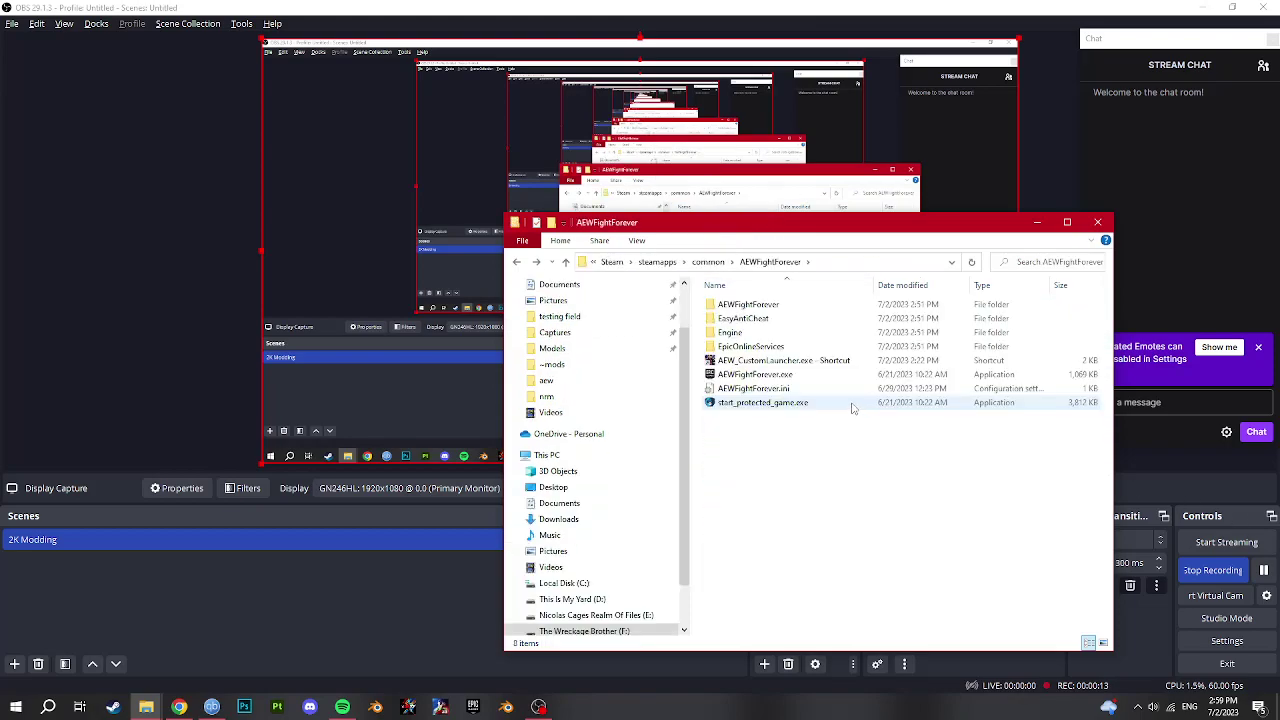
pyautogui.doubleClick(745, 304)
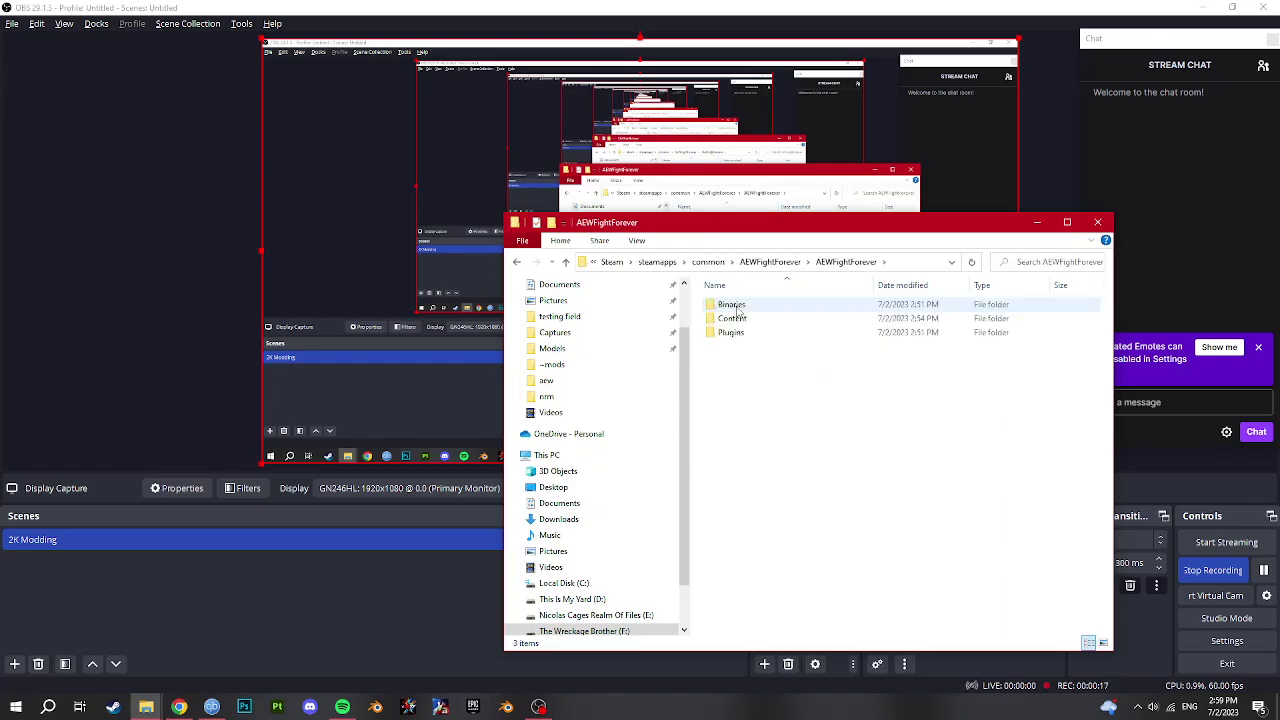
pyautogui.doubleClick(737, 306)
pyautogui.doubleClick(740, 306)
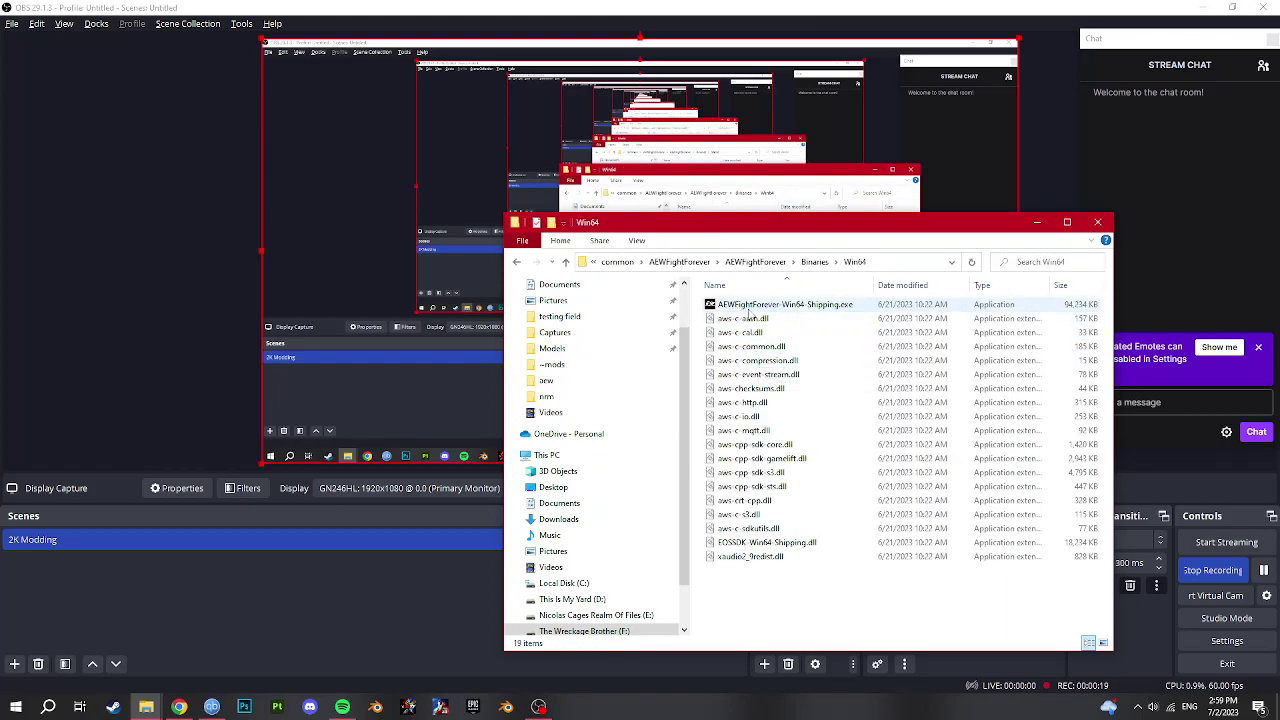
pyautogui.hotkey('ctrl', 'v')
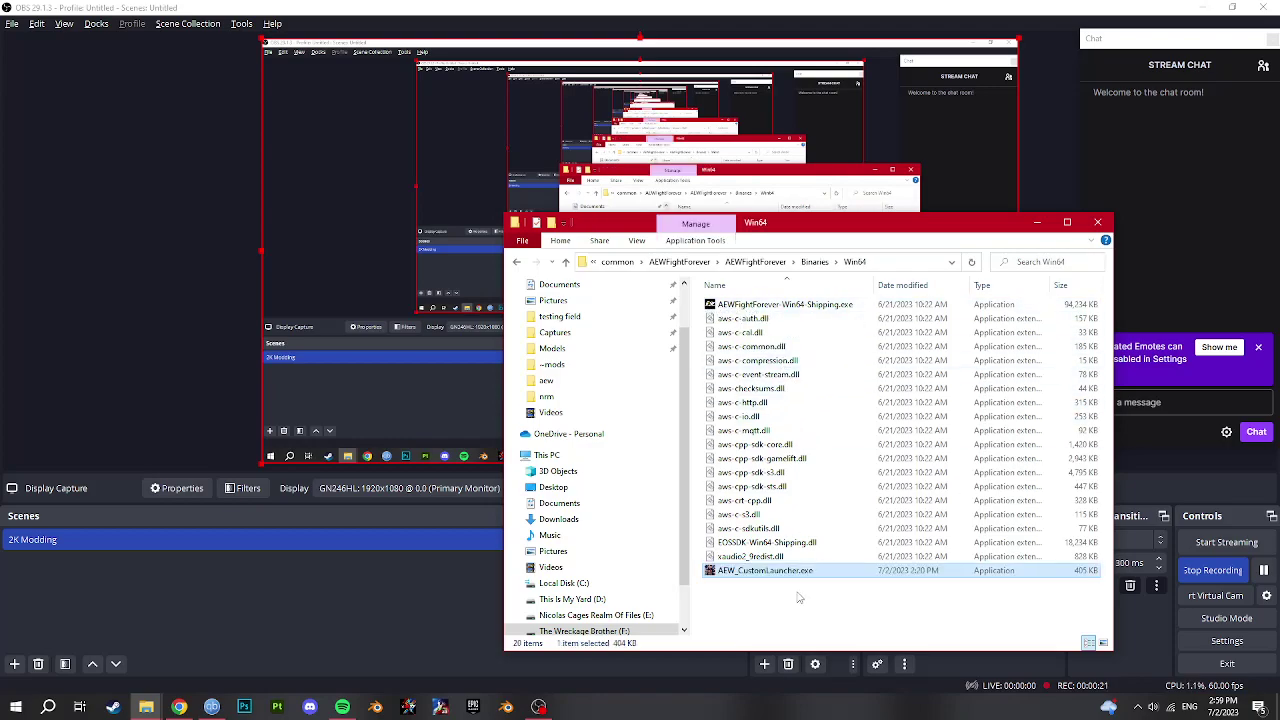
pyautogui.doubleClick(785, 572)
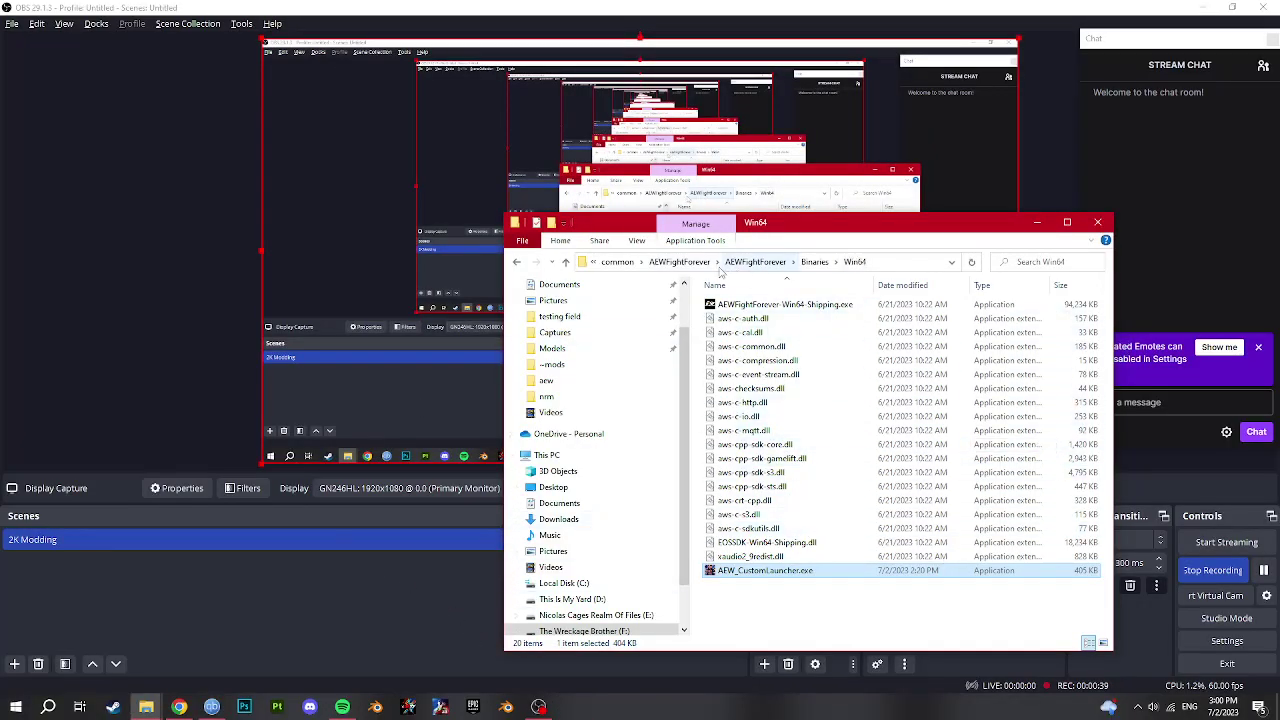
# - Go to the game's AEWFightForever\Content folder, check its Paks subfolder, and select umodel_materials.exe in Content
pyautogui.click(680, 262)
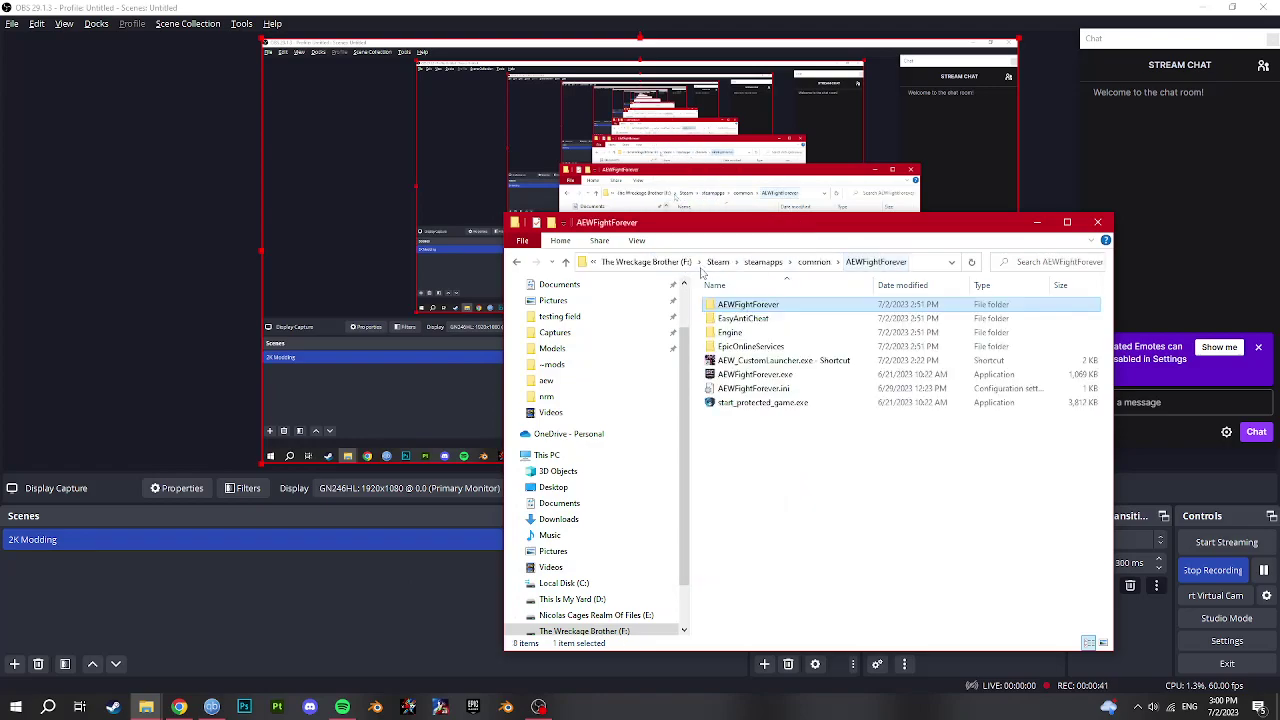
pyautogui.doubleClick(740, 304)
pyautogui.doubleClick(740, 318)
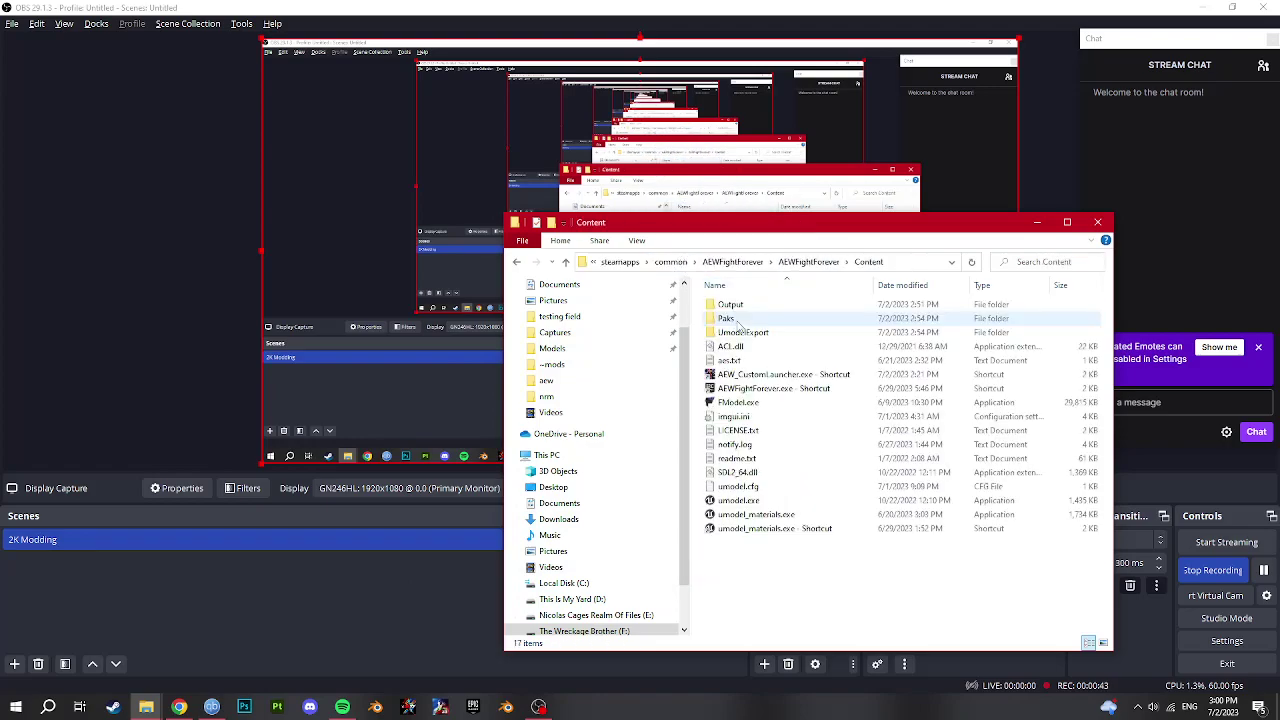
pyautogui.doubleClick(740, 318)
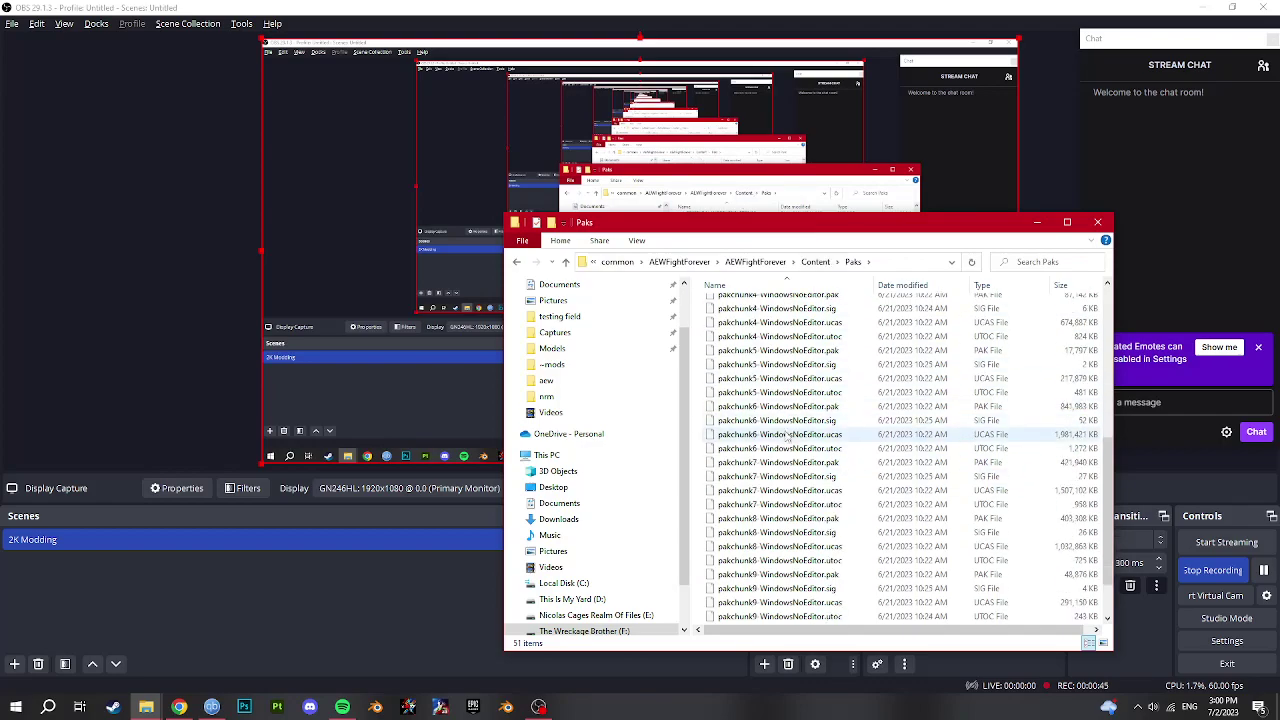
pyautogui.press('BackSpace')
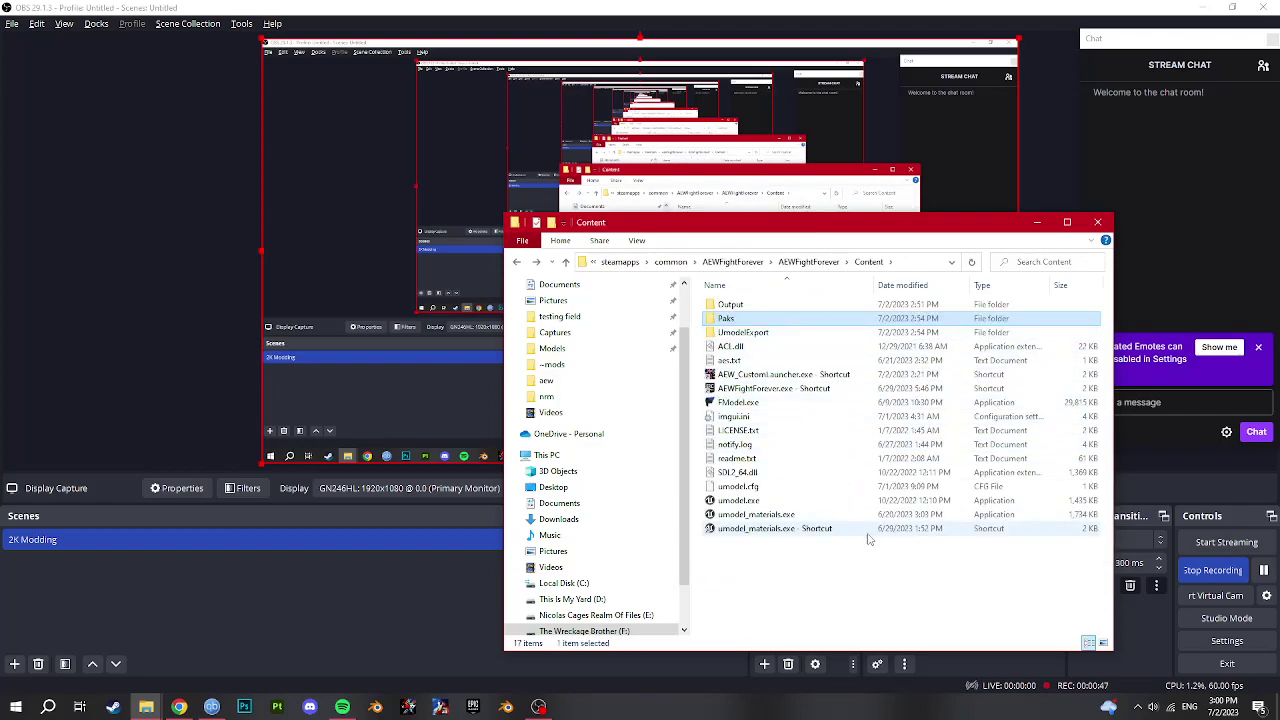
pyautogui.click(752, 516)
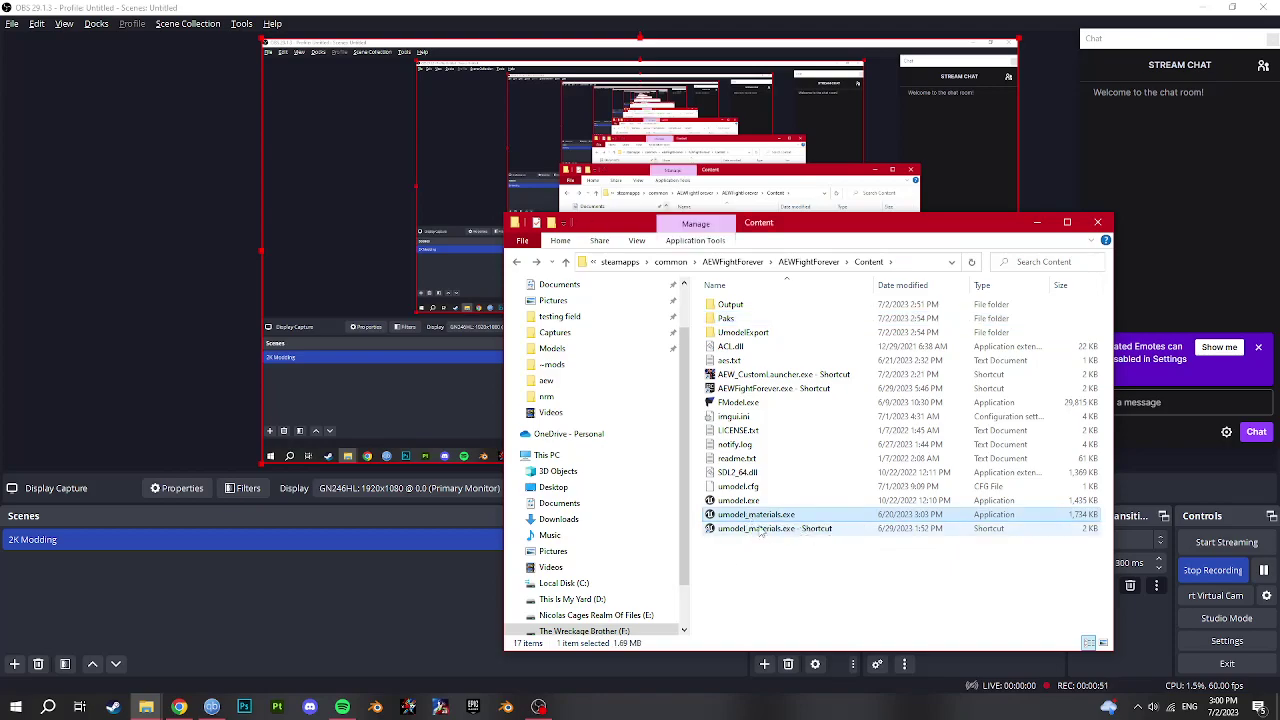
# - Copy the AES key from aes.txt in the Content folder and close the file
pyautogui.doubleClick(739, 360)
pyautogui.hotkey('ctrl', 'a')
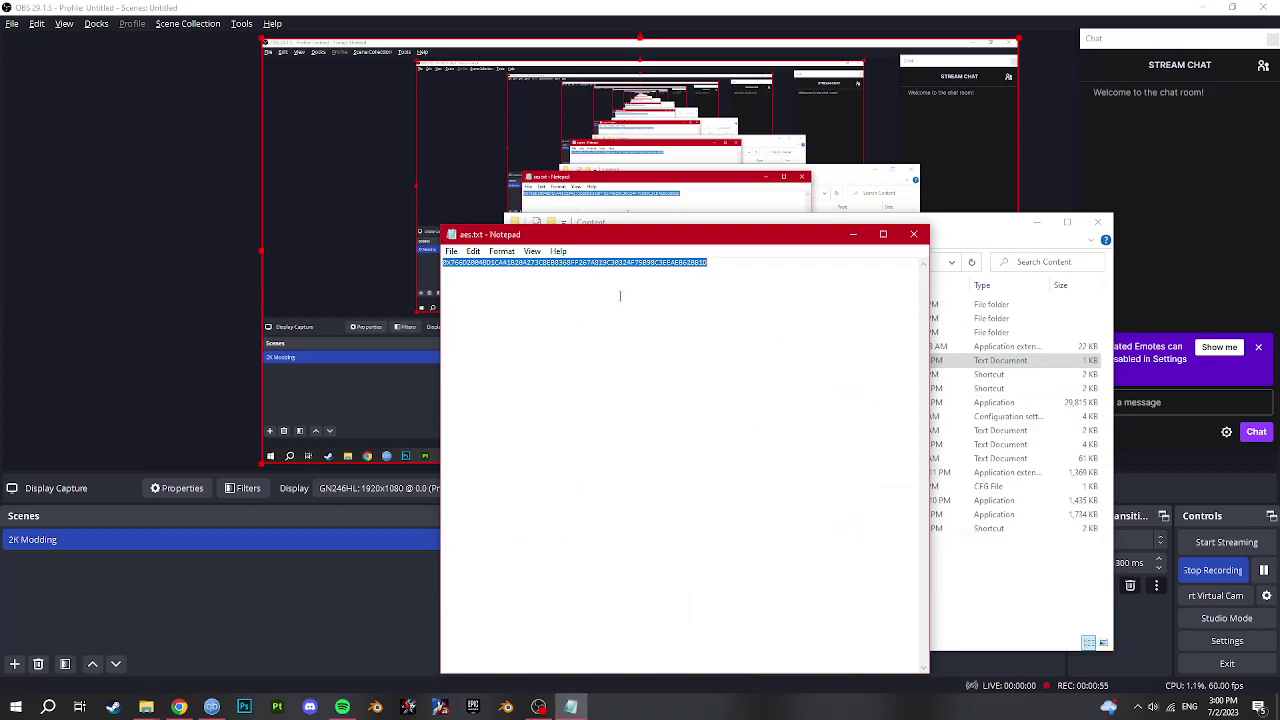
pyautogui.click(913, 234)
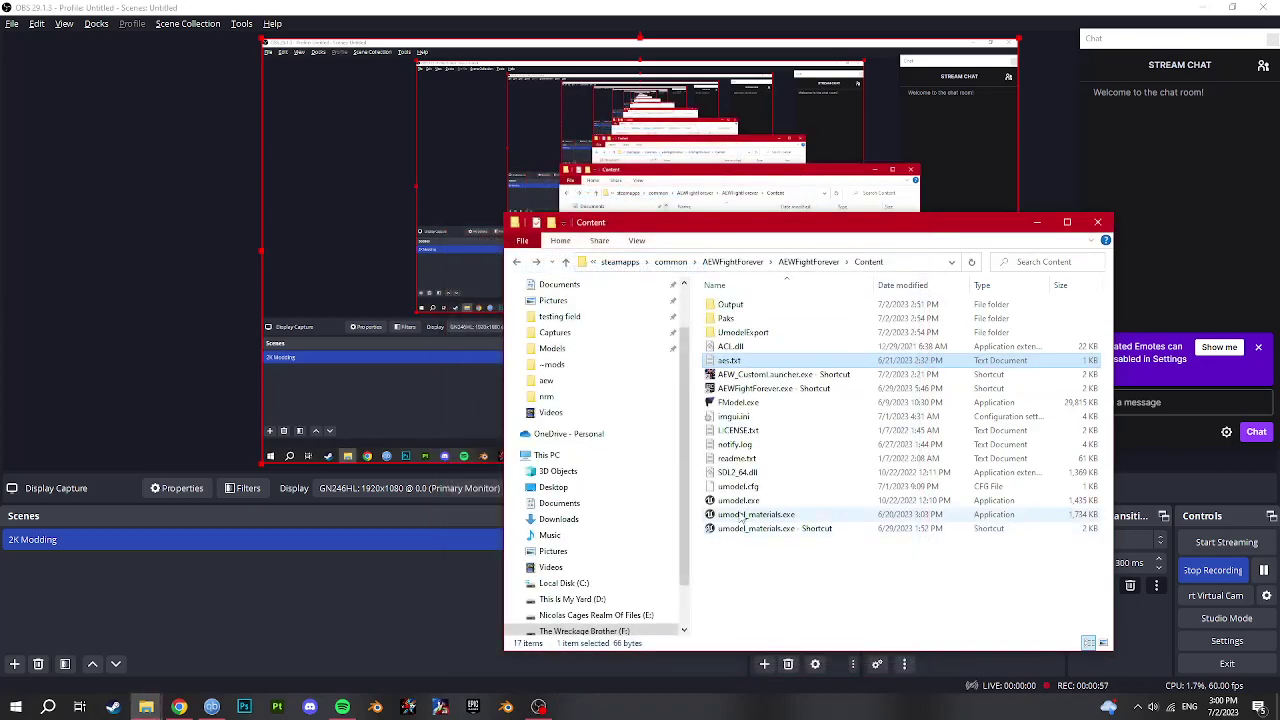
# - Launch umodel_materials.exe and override game detection with Unreal engine 4, version Unreal engine 4.27, in the startup options
pyautogui.doubleClick(748, 515)
pyautogui.click(491, 303)
pyautogui.click(546, 320)
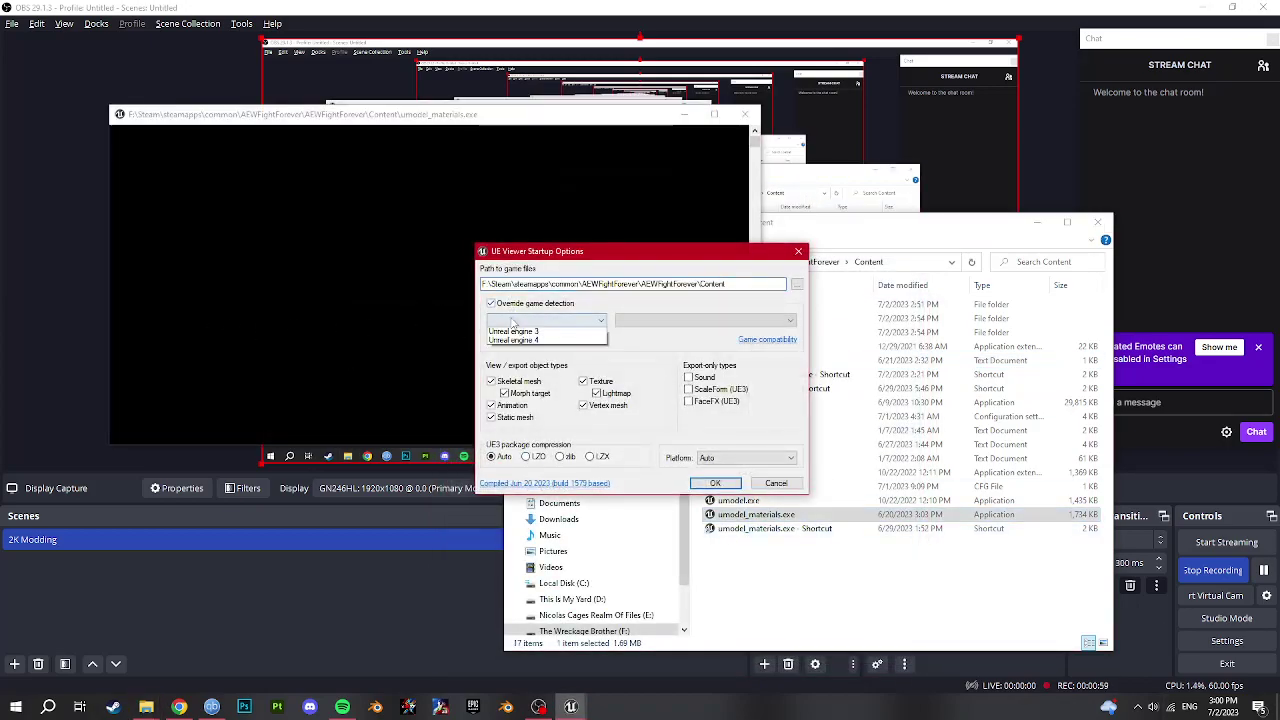
pyautogui.click(548, 362)
pyautogui.click(665, 321)
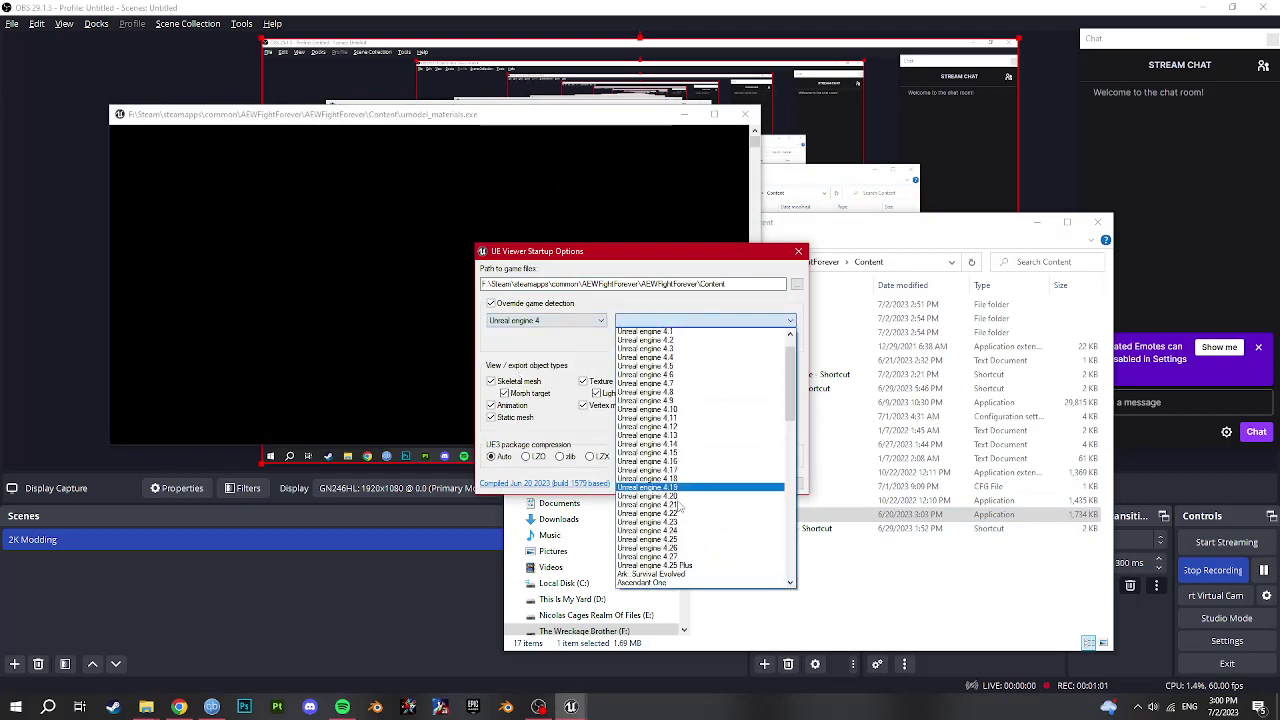
pyautogui.click(670, 496)
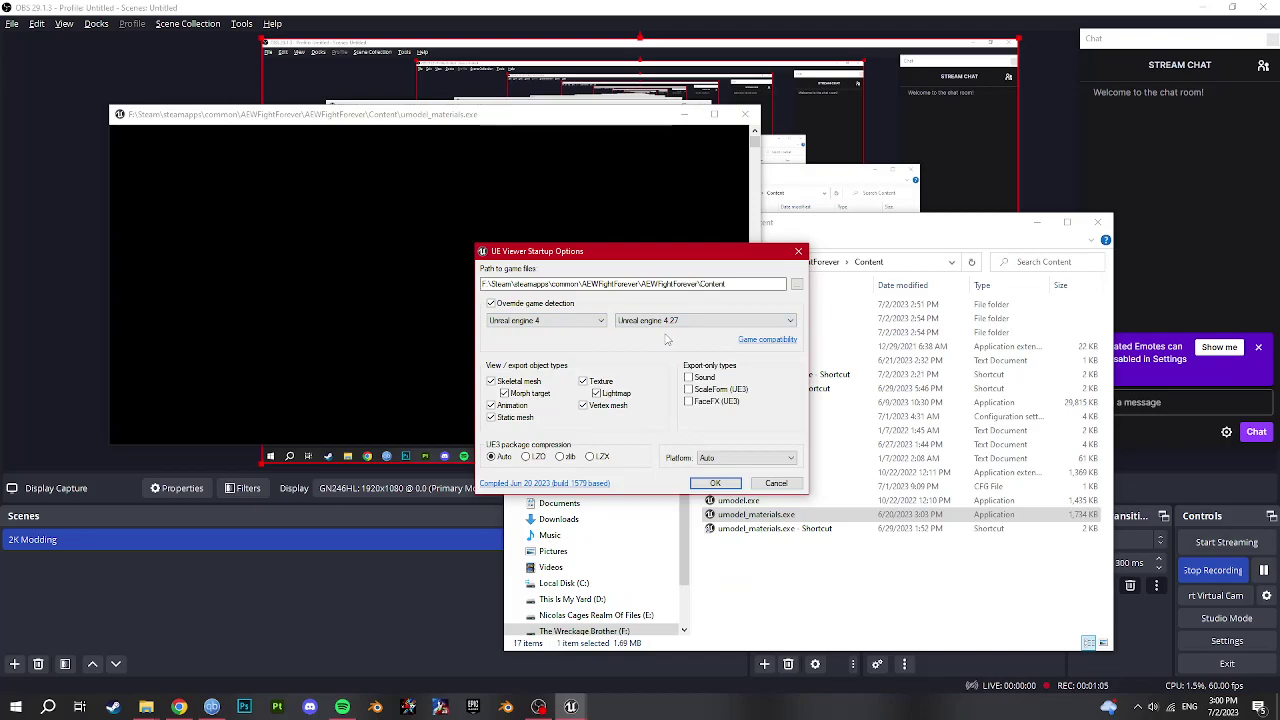
pyautogui.click(713, 483)
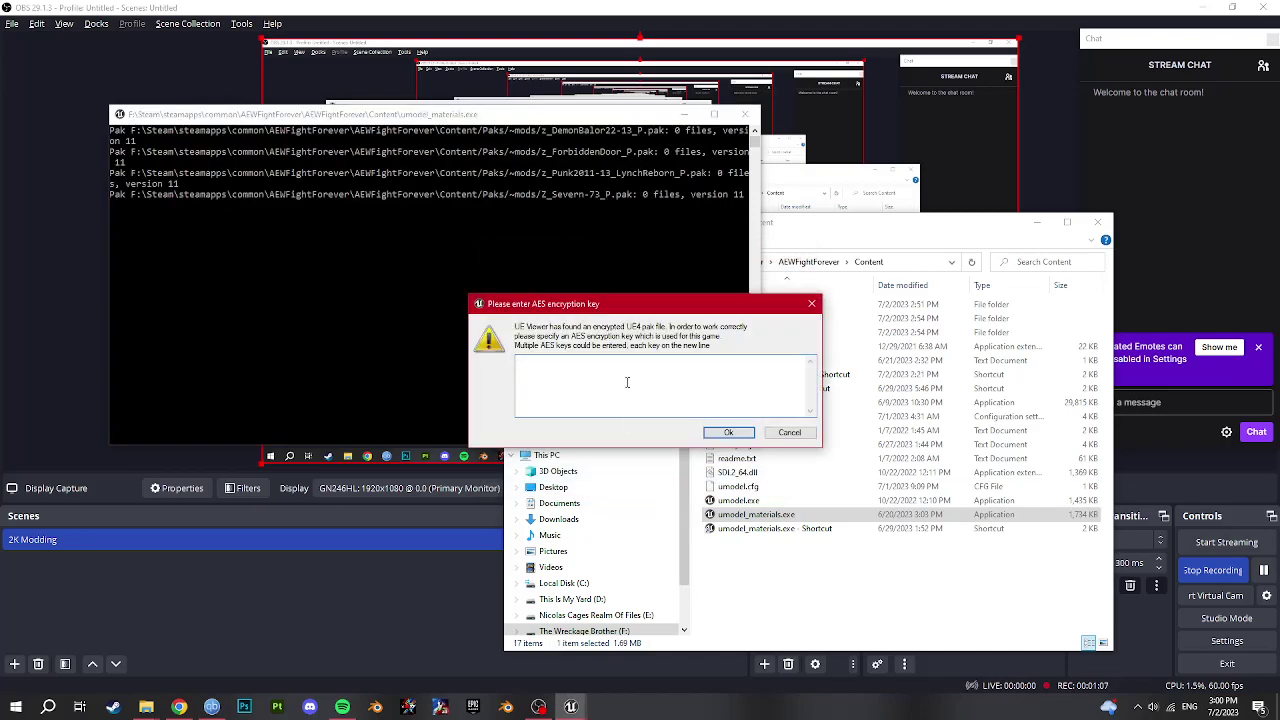
# - Paste the AES encryption key to unlock the game's pak files
pyautogui.write('0x766D2004BD1CA41B20A273CBE88368FF267A819C30324F75898C3EEAEB62881D')
pyautogui.click(716, 434)
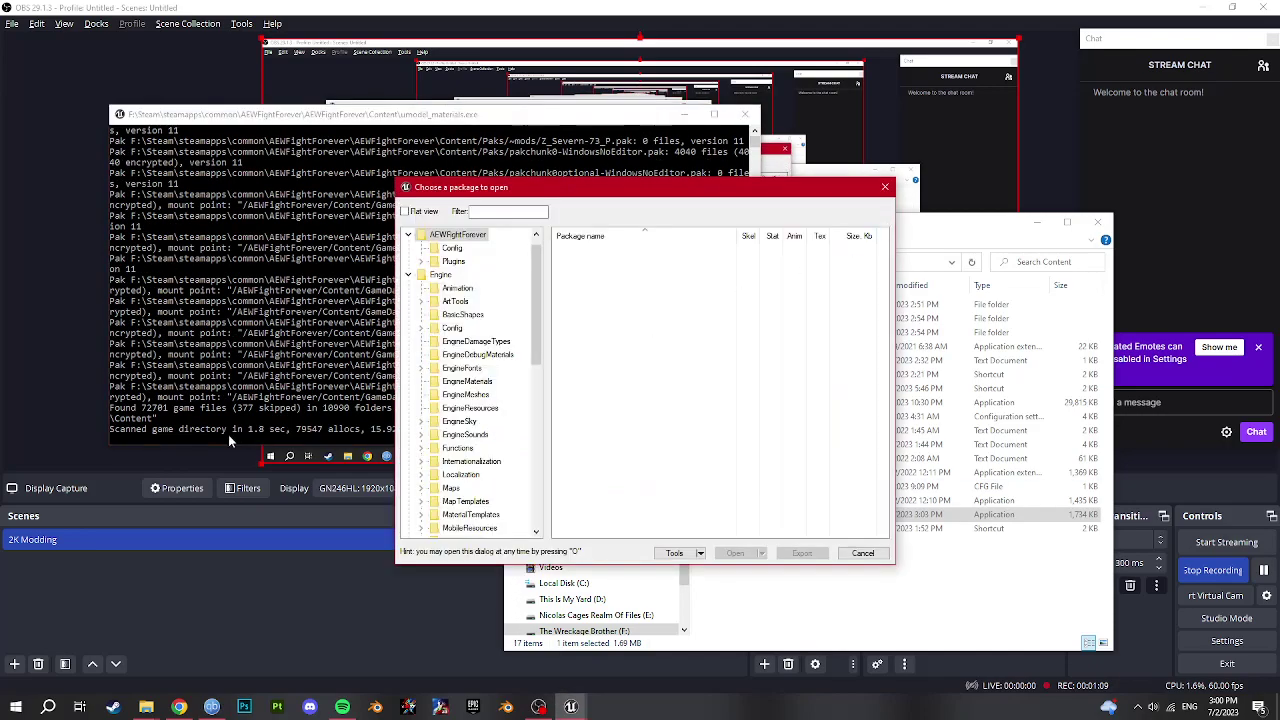
# - Expand the package tree through Game, GameData, Resources and Models to WrestlerData
pyautogui.click(408, 275)
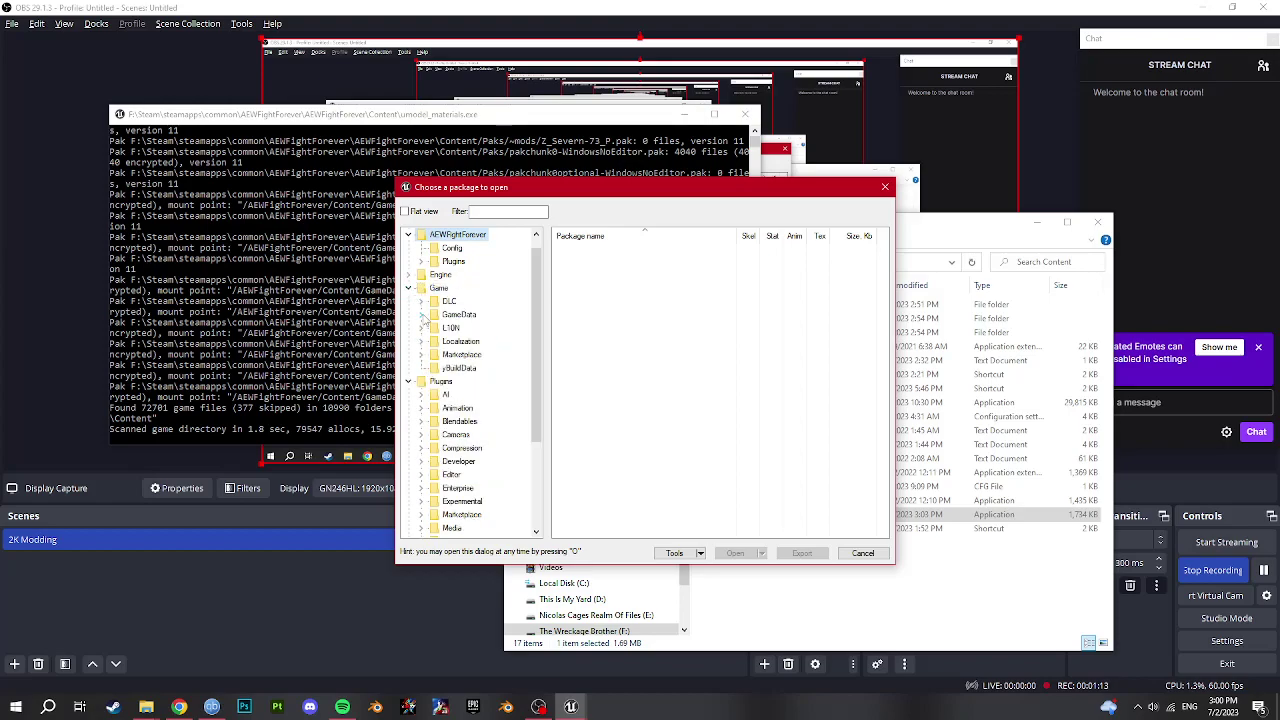
pyautogui.click(421, 314)
pyautogui.click(433, 354)
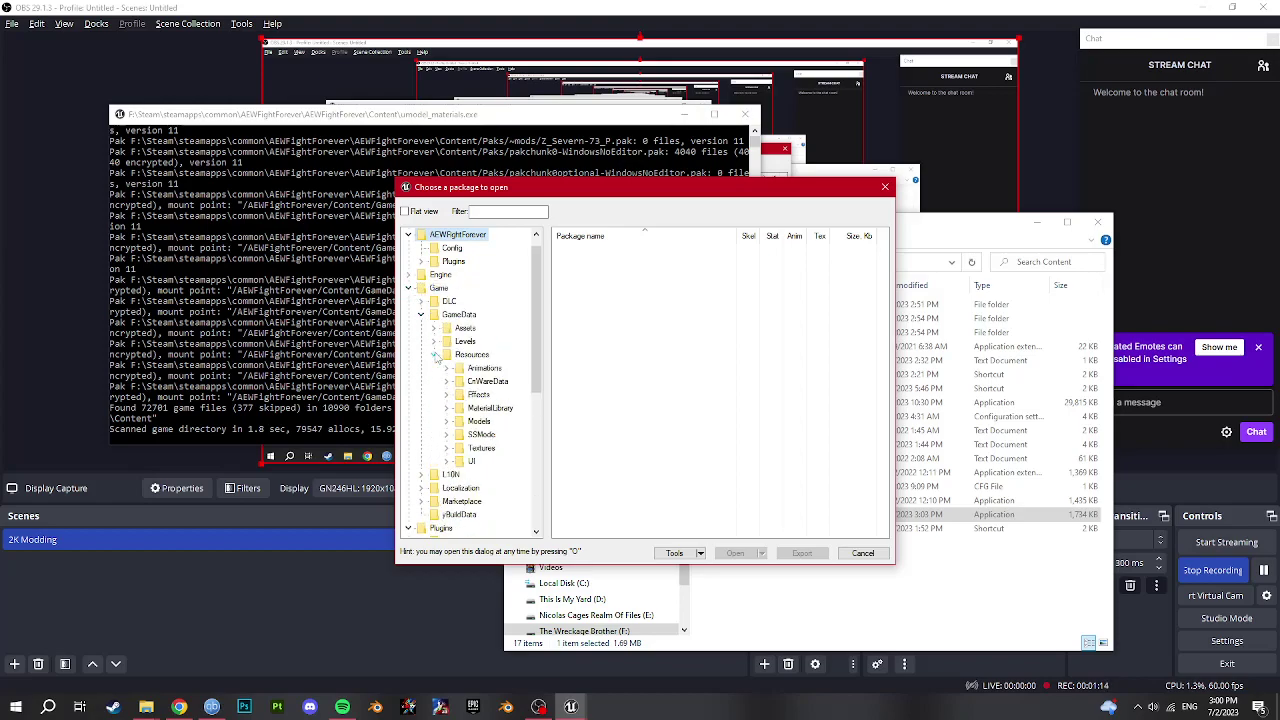
pyautogui.click(450, 434)
pyautogui.scroll(-1, 465, 489)
pyautogui.click(460, 482)
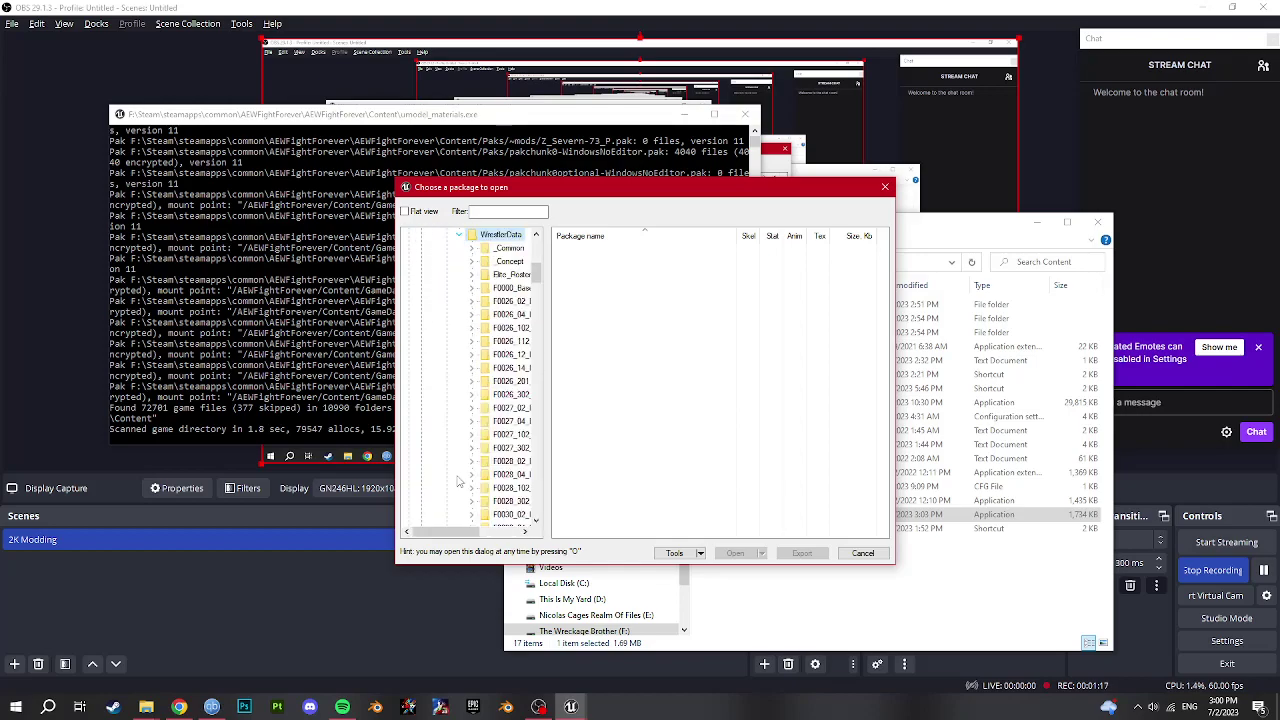
# - Widen the package dialog, expand M0001_02_Adam_Page under WrestlerData and show its Texture folder
pyautogui.moveTo(893, 347); pyautogui.dragTo(1146, 347)
pyautogui.scroll(-8, 518, 341)
pyautogui.scroll(-7, 518, 341)
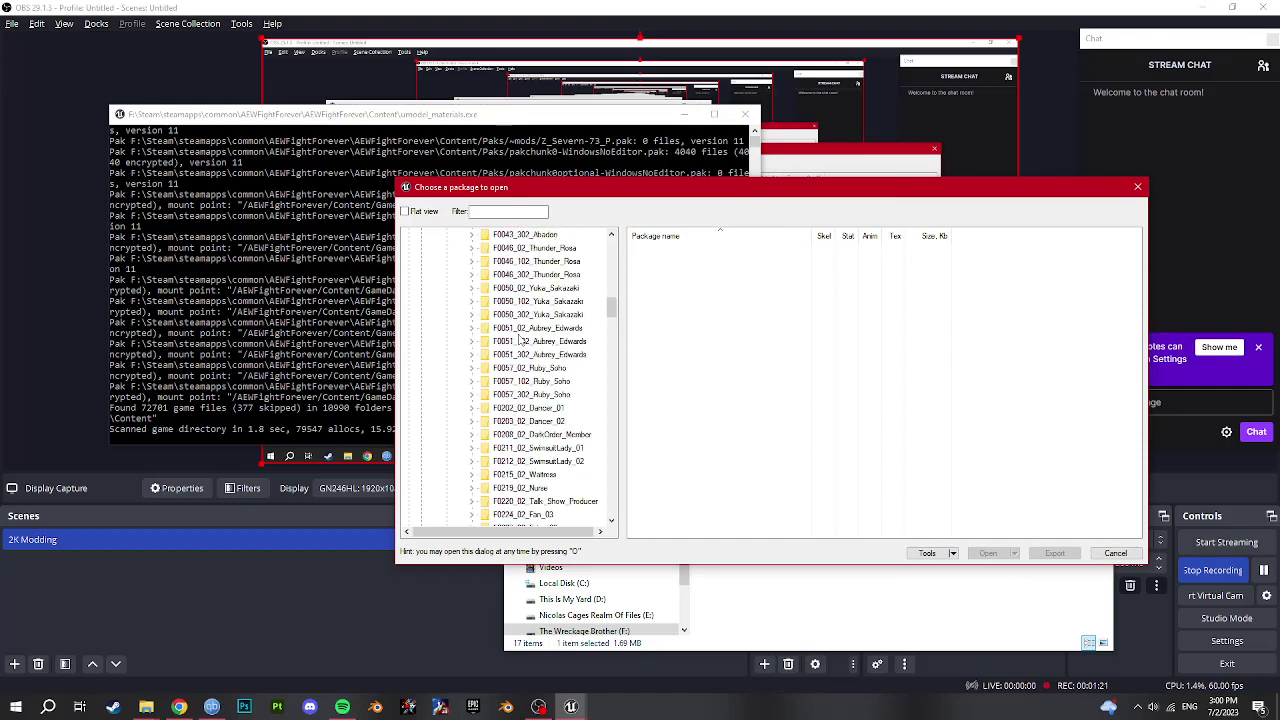
pyautogui.scroll(4, 519, 339)
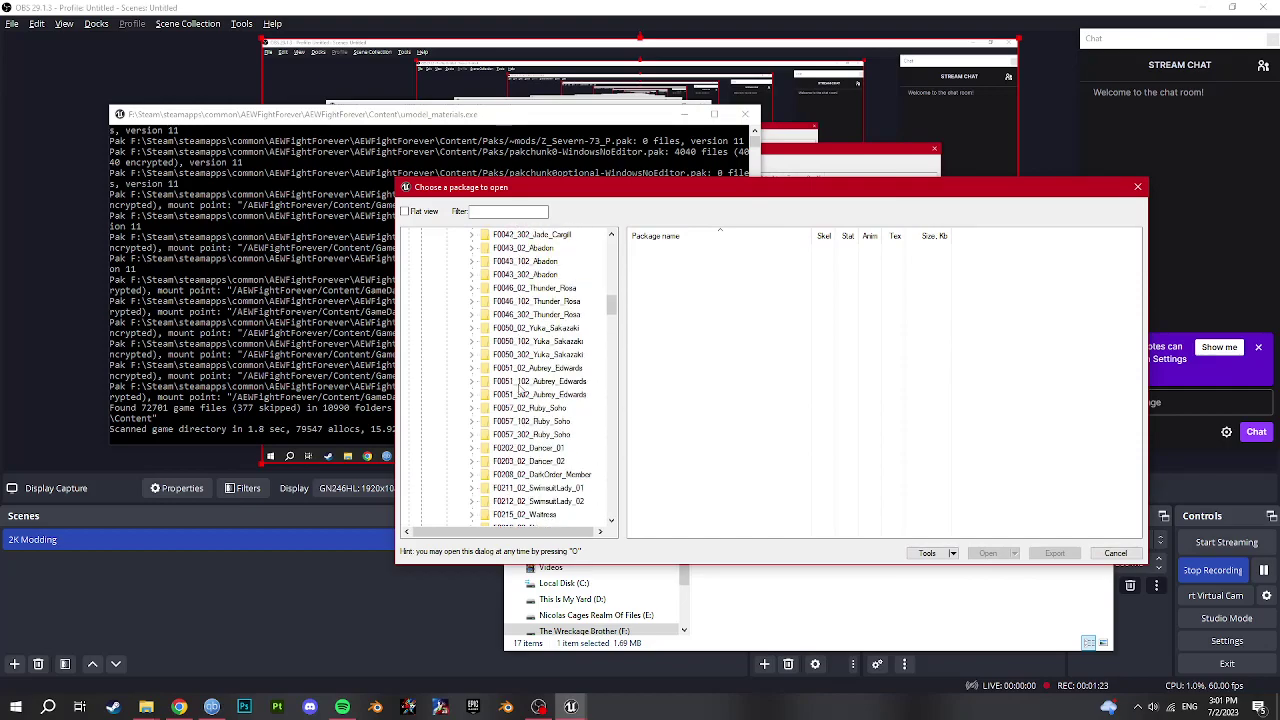
pyautogui.scroll(2, 510, 374)
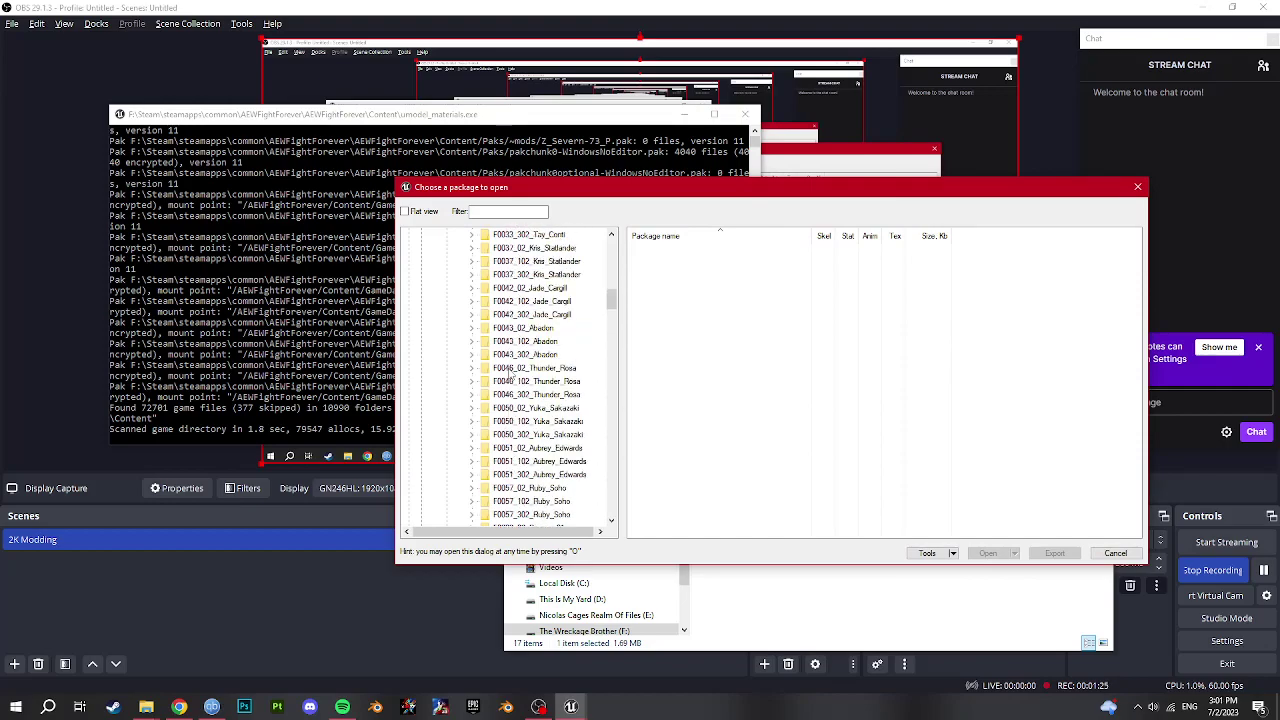
pyautogui.scroll(-5, 510, 374)
pyautogui.scroll(-3, 540, 432)
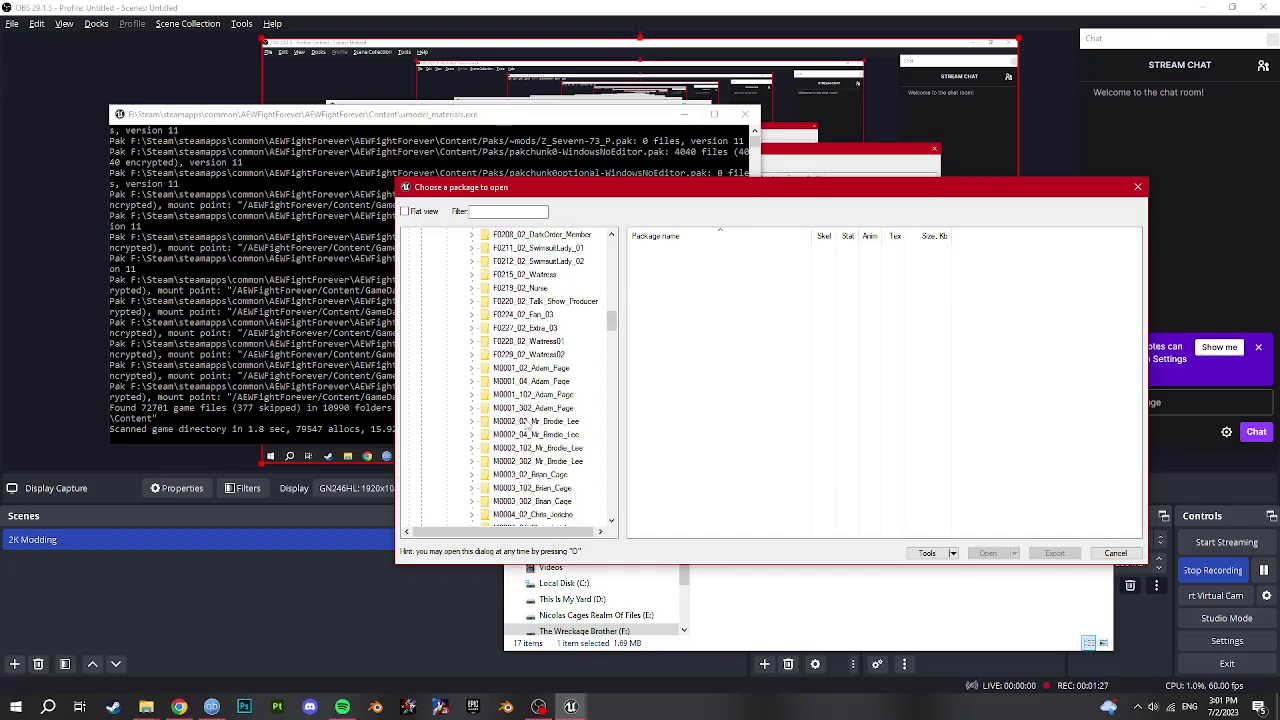
pyautogui.click(473, 369)
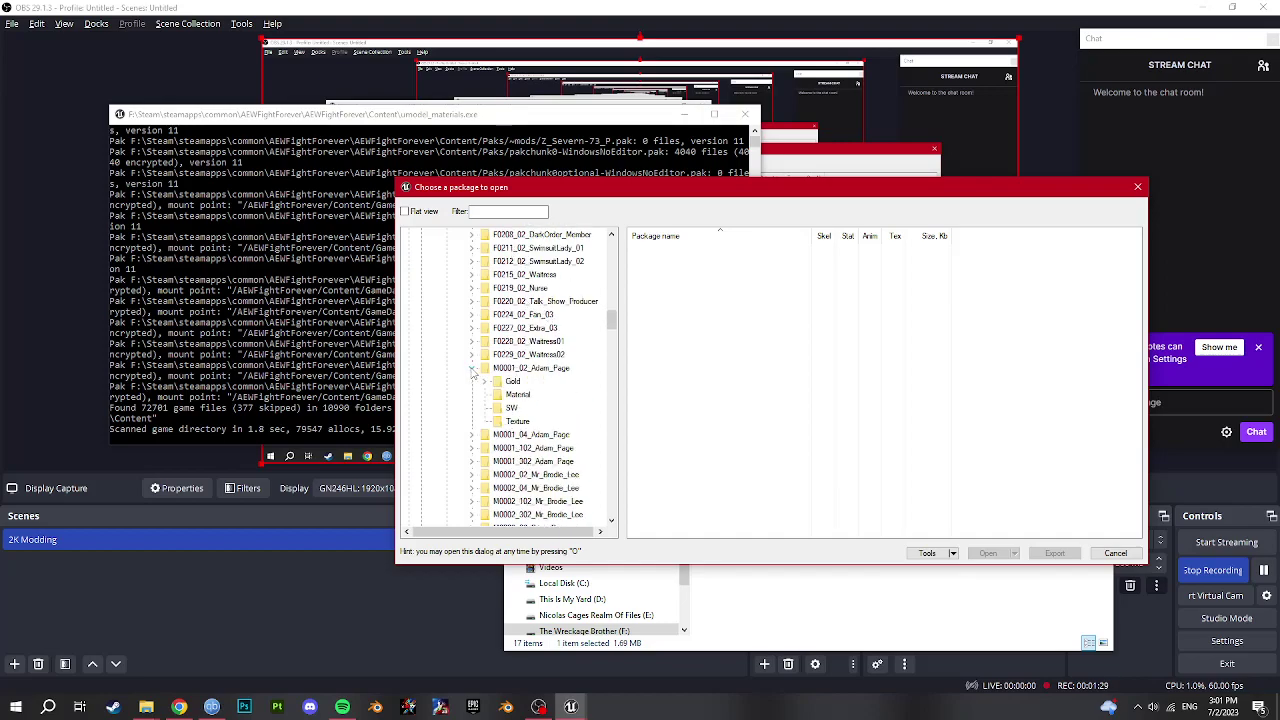
pyautogui.click(515, 422)
# - Open T_Tights_col.uasset from the Texture folder and examine the tights texture in the viewer
pyautogui.scroll(-6, 715, 385)
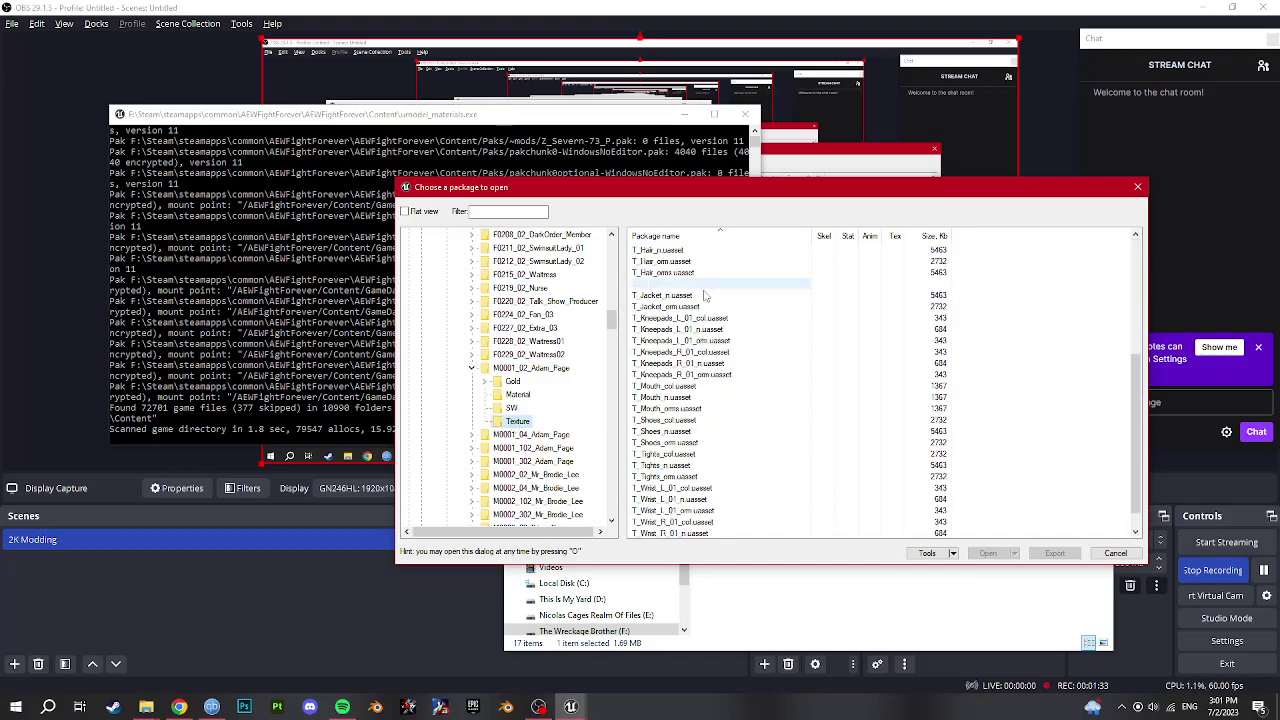
pyautogui.scroll(8, 700, 430)
pyautogui.scroll(-7, 696, 443)
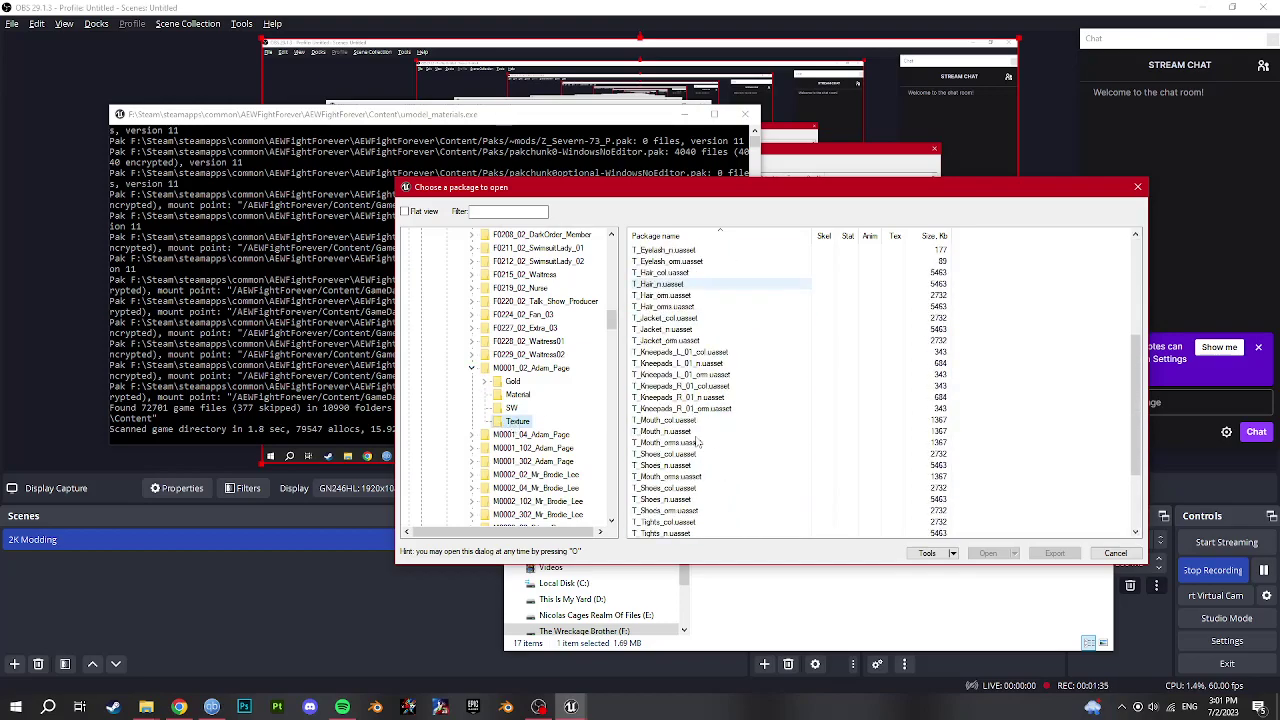
pyautogui.doubleClick(665, 431)
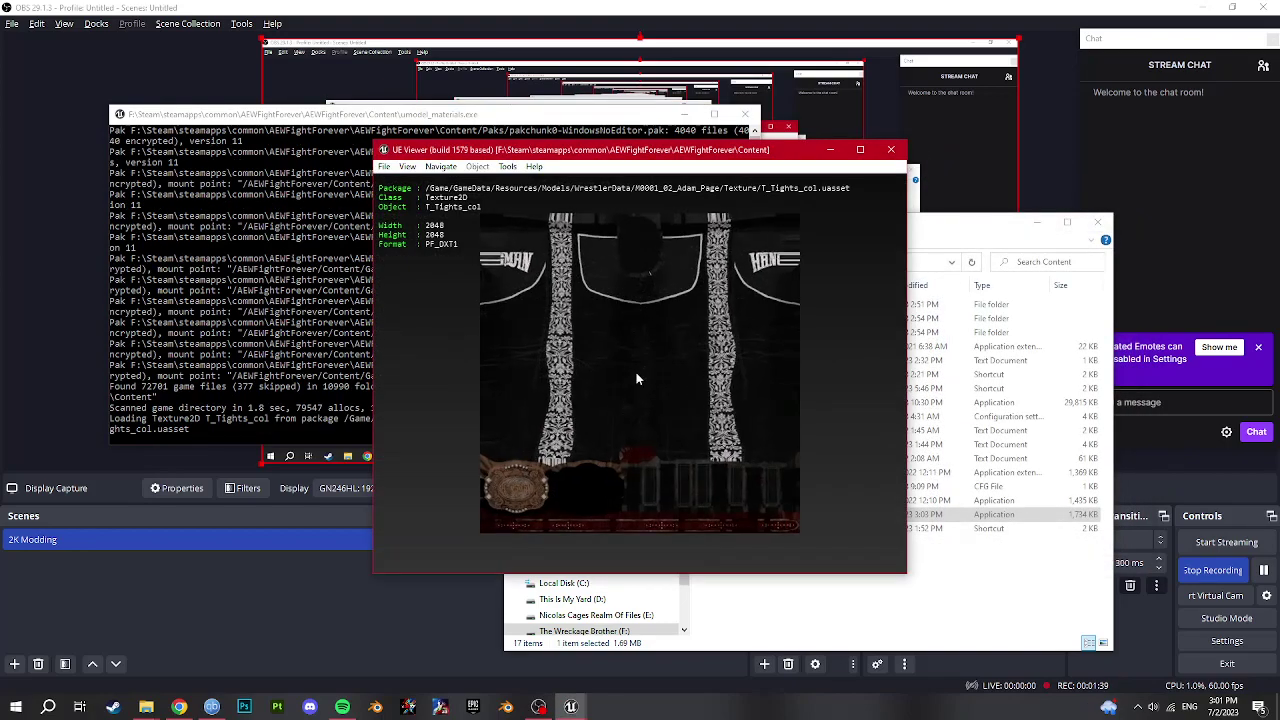
pyautogui.moveTo(641, 445); pyautogui.dragTo(690, 447)
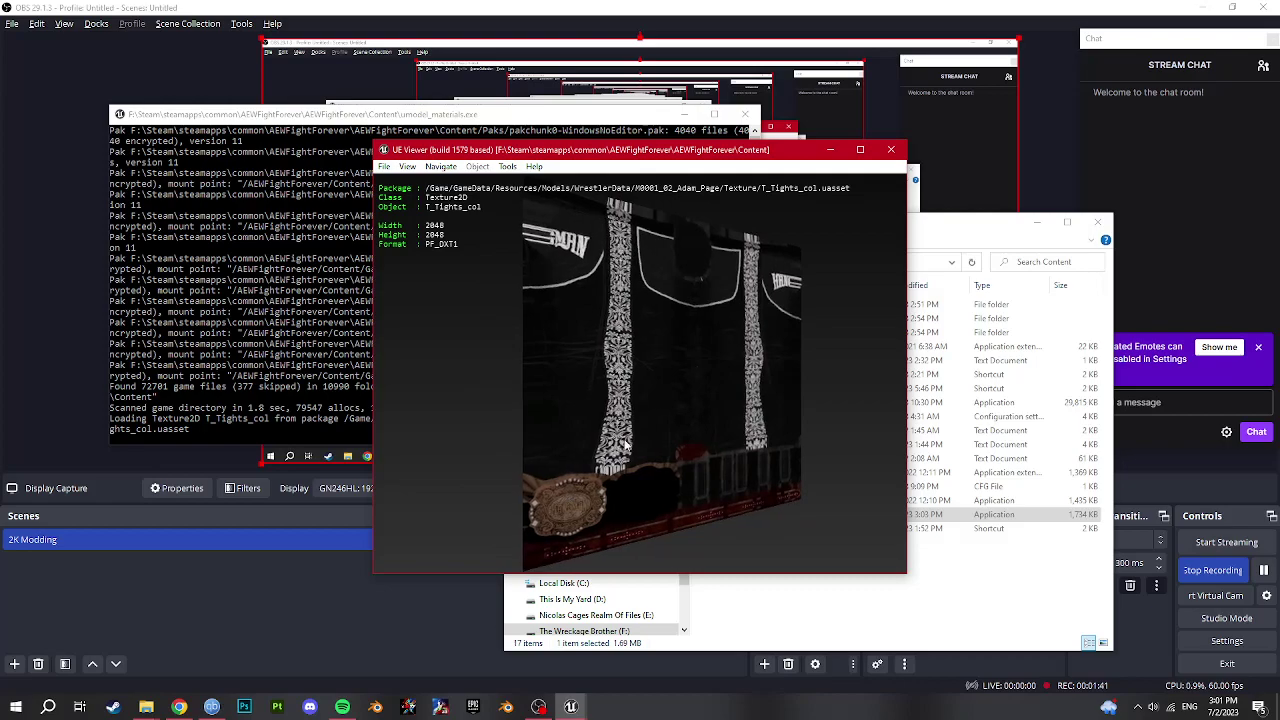
# - Open the M0001_02_Adam_Page.uasset skeletal mesh and export it to the UmodelExport folder as ActorX (psk) with TGA textures
pyautogui.press('o')
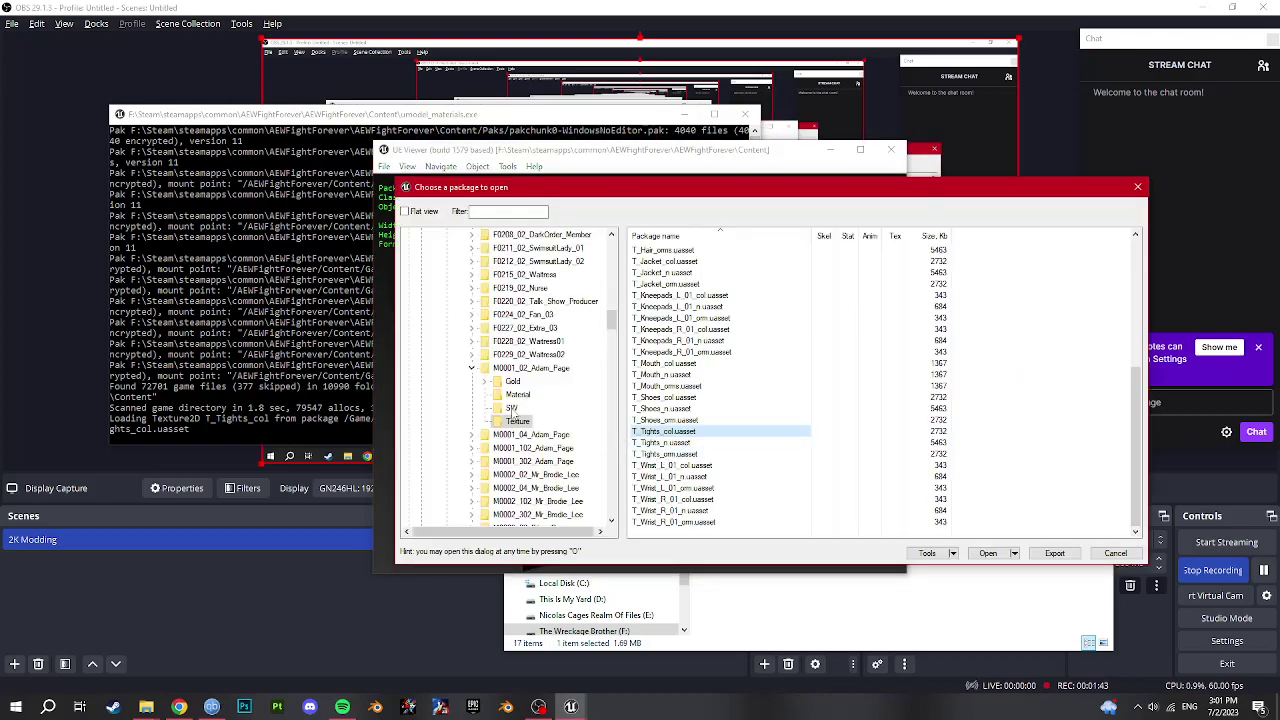
pyautogui.click(540, 370)
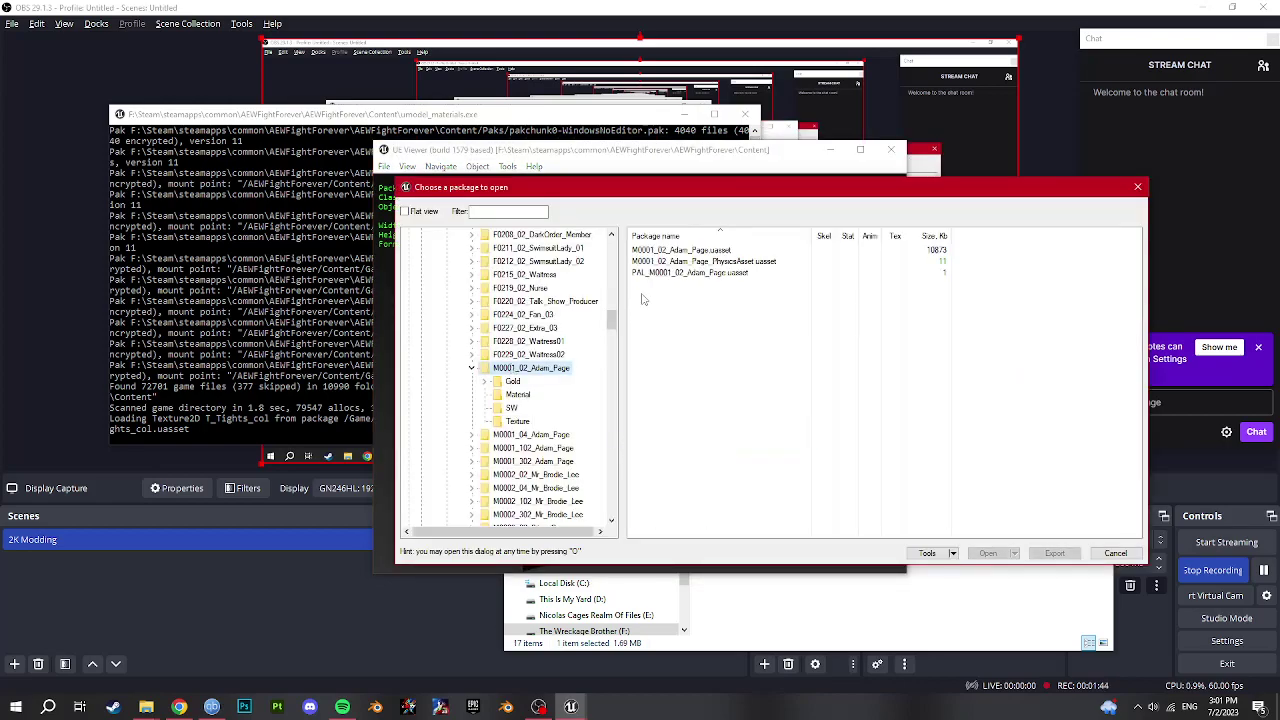
pyautogui.doubleClick(671, 251)
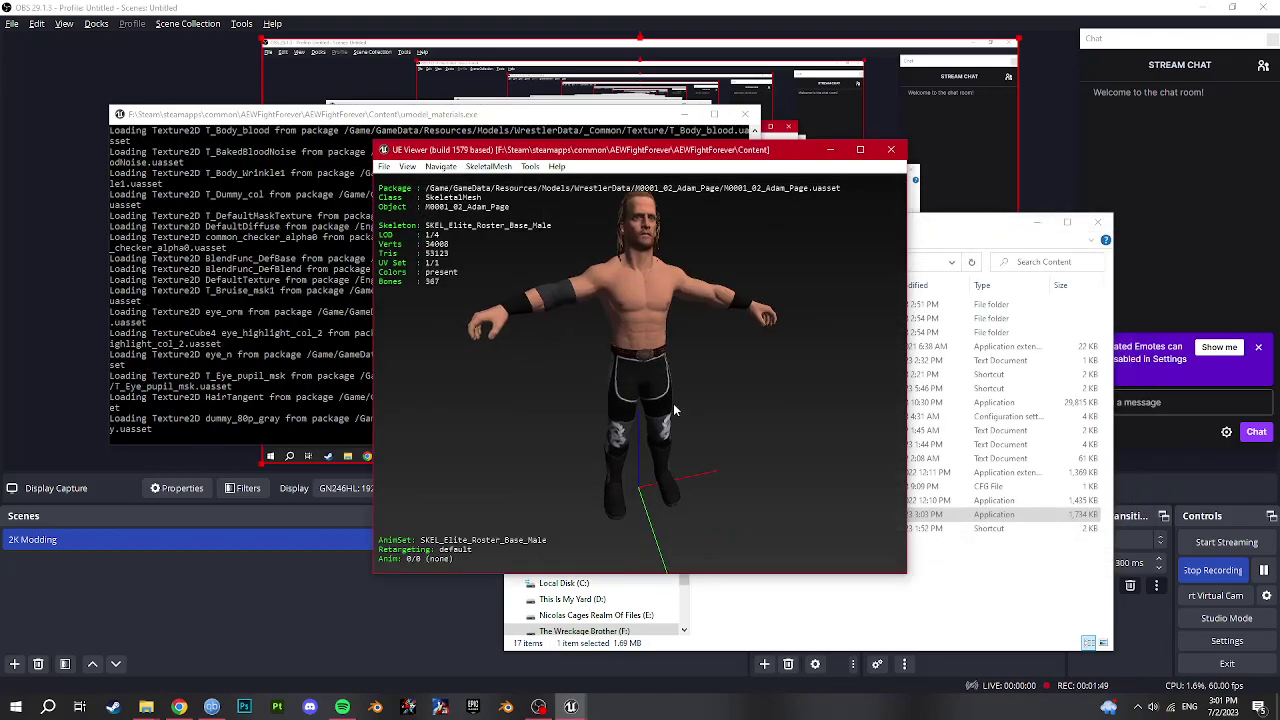
pyautogui.hotkey('ctrl', 'x')
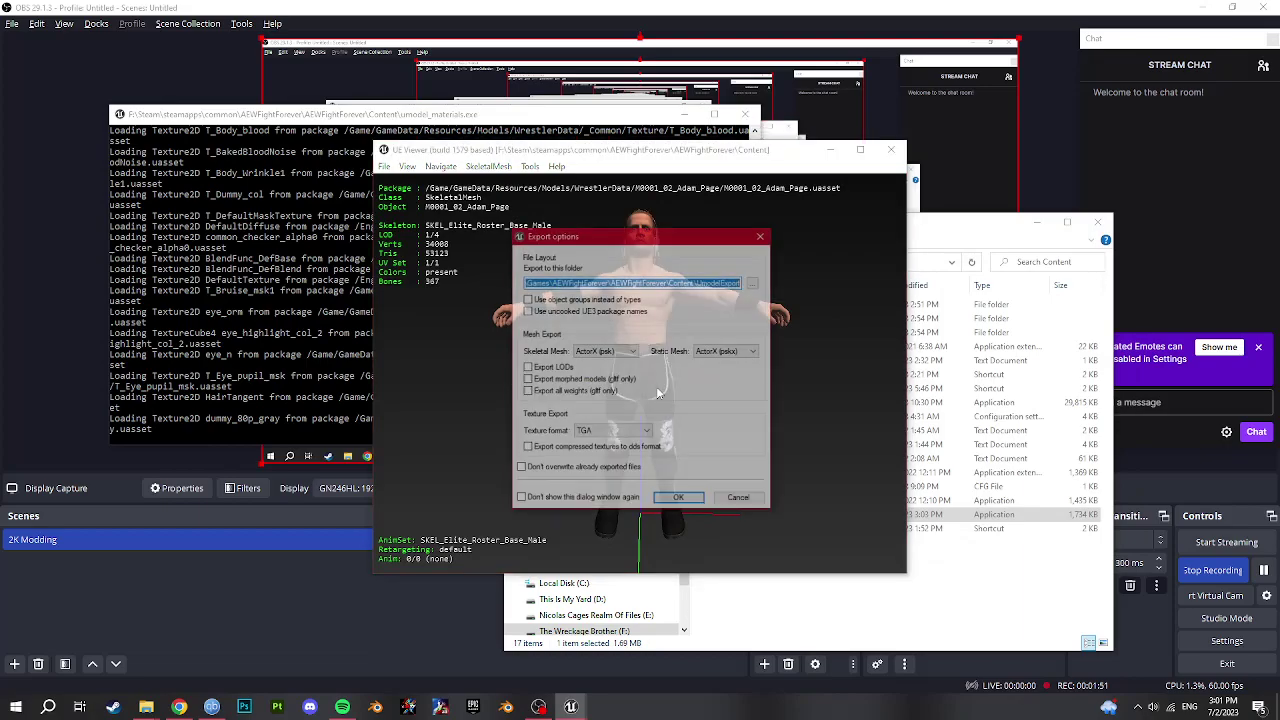
pyautogui.click(679, 499)
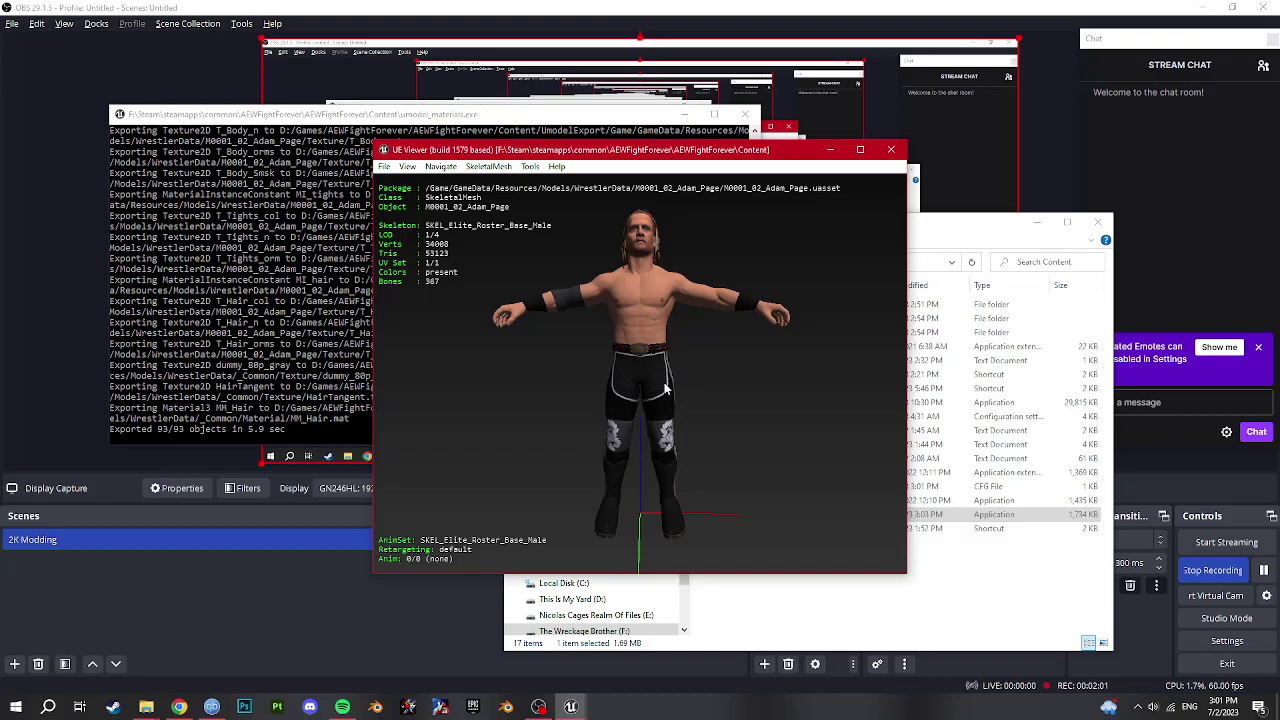
# - Export the T_Hair_orms, T_Jacket_col and T_Jacket_n packages from the M0001_02_Adam_Page Texture folder
pyautogui.press('o')
pyautogui.click(515, 421)
pyautogui.click(662, 476)
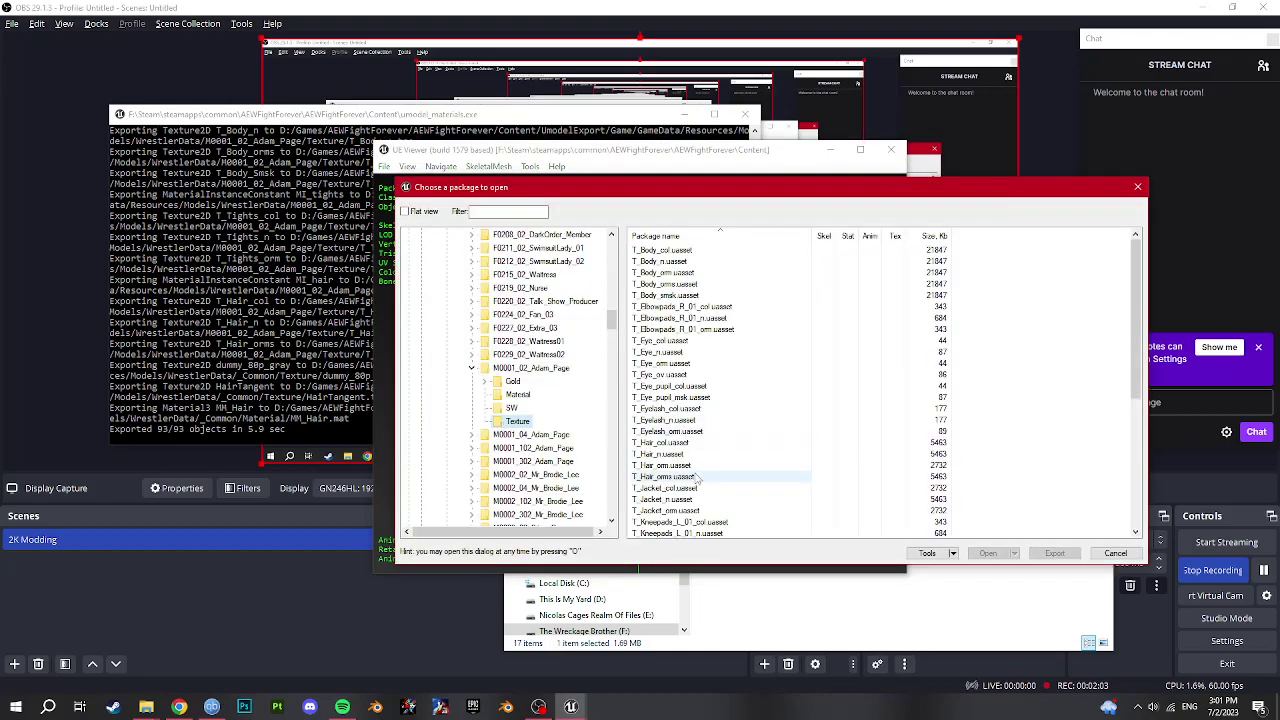
pyautogui.keyDown('shift'); pyautogui.click(662, 499); pyautogui.keyUp('shift')
pyautogui.rightClick(692, 496)
pyautogui.click(728, 534)
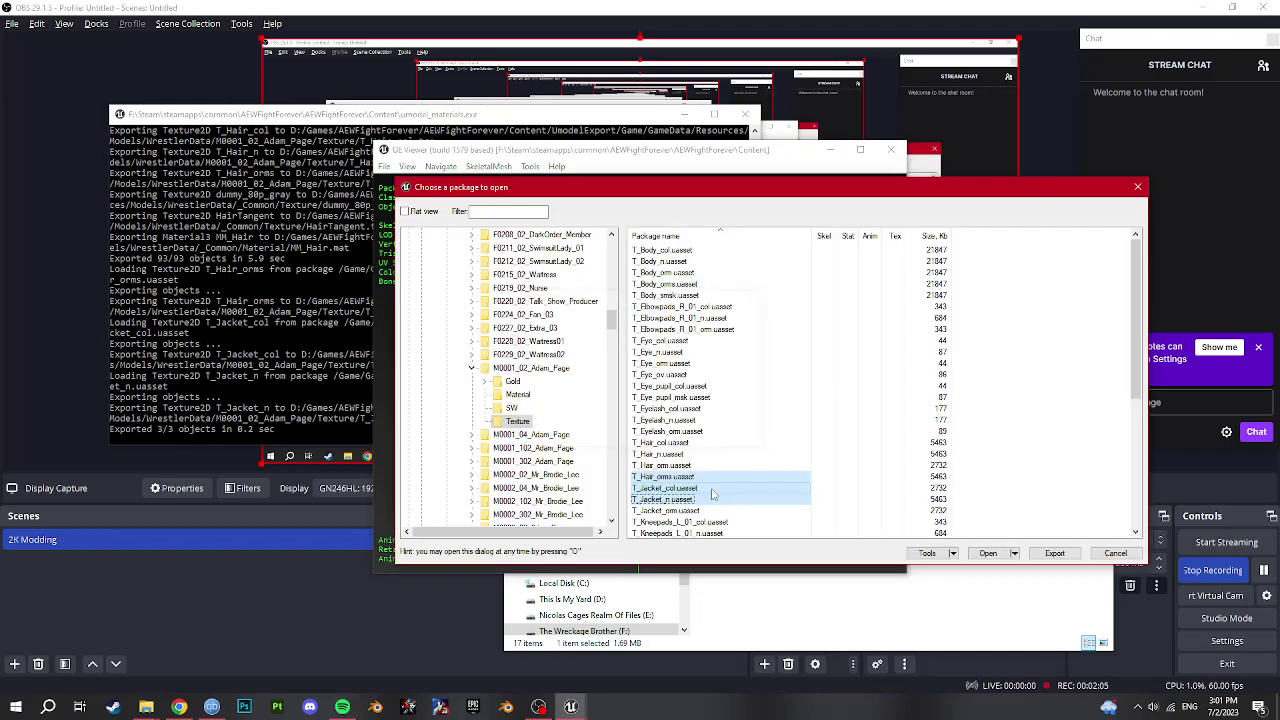
# - Switch to File Explorer and browse through UmodelExport, Game, GameData, Resources and Models to the WrestlerData folder
pyautogui.click(739, 595)
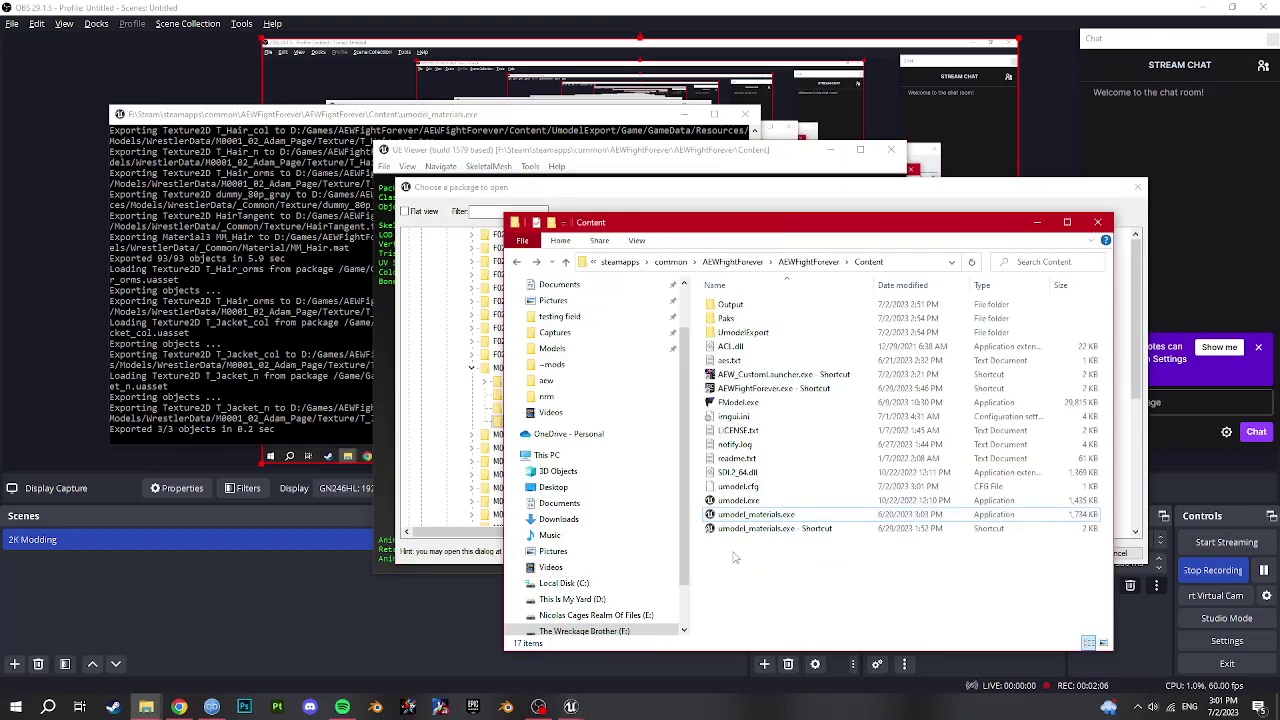
pyautogui.doubleClick(745, 332)
pyautogui.doubleClick(738, 318)
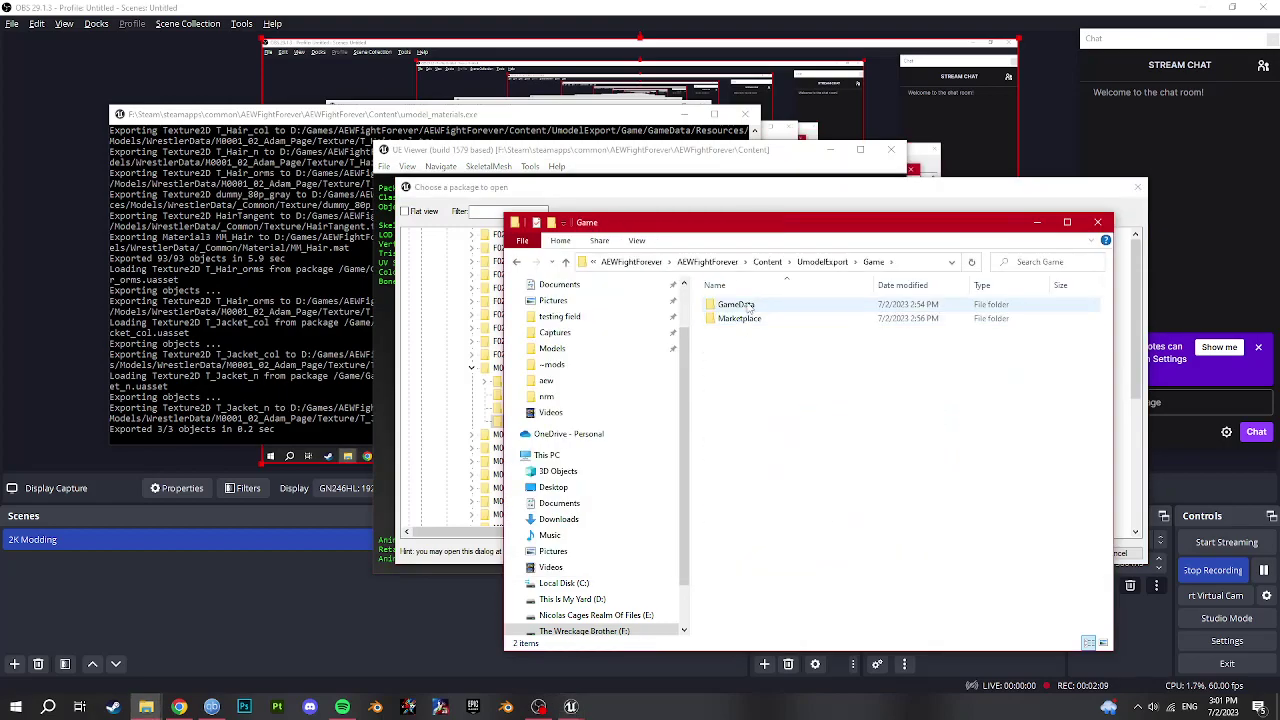
pyautogui.doubleClick(738, 305)
pyautogui.doubleClick(740, 305)
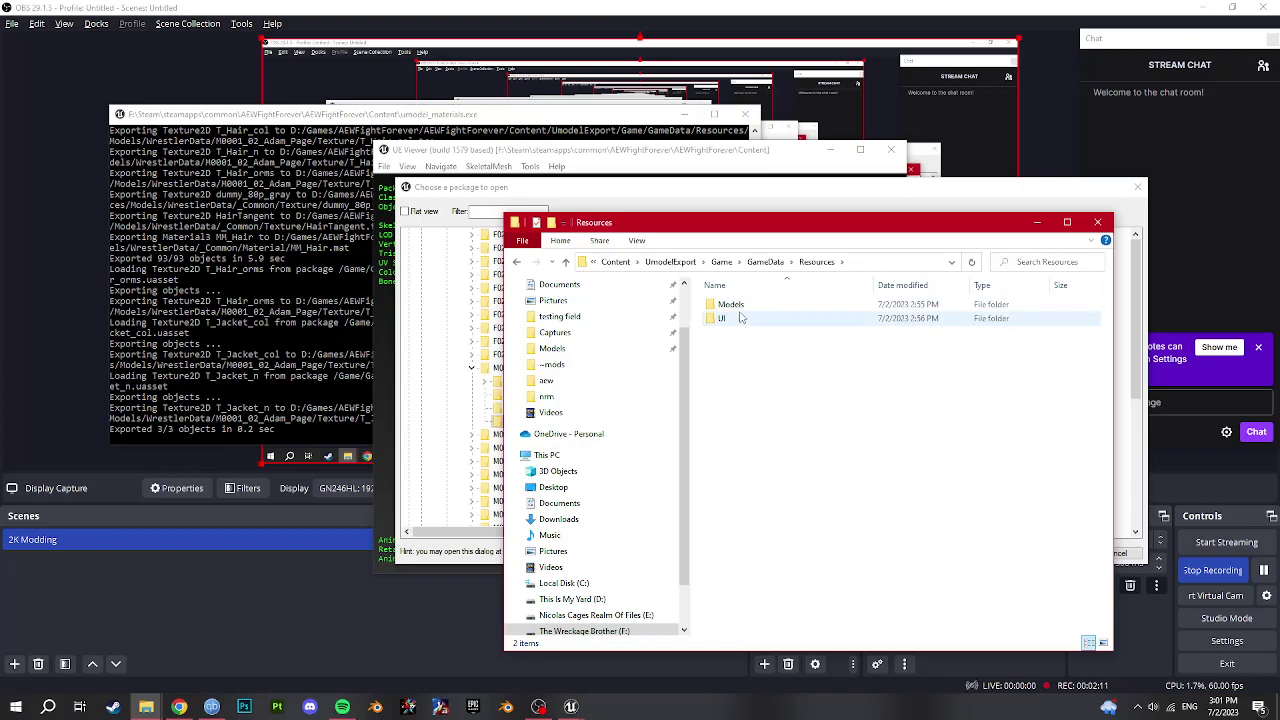
pyautogui.doubleClick(738, 304)
pyautogui.doubleClick(745, 367)
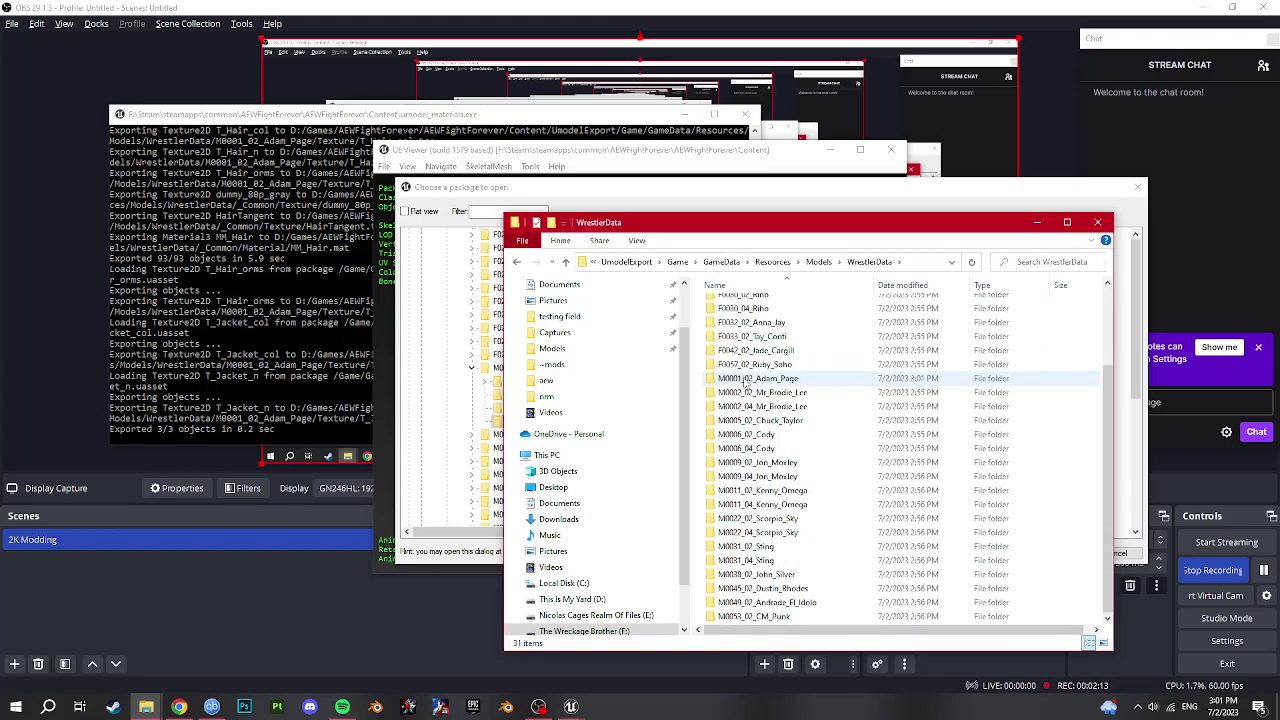
pyautogui.scroll(-3, 745, 397)
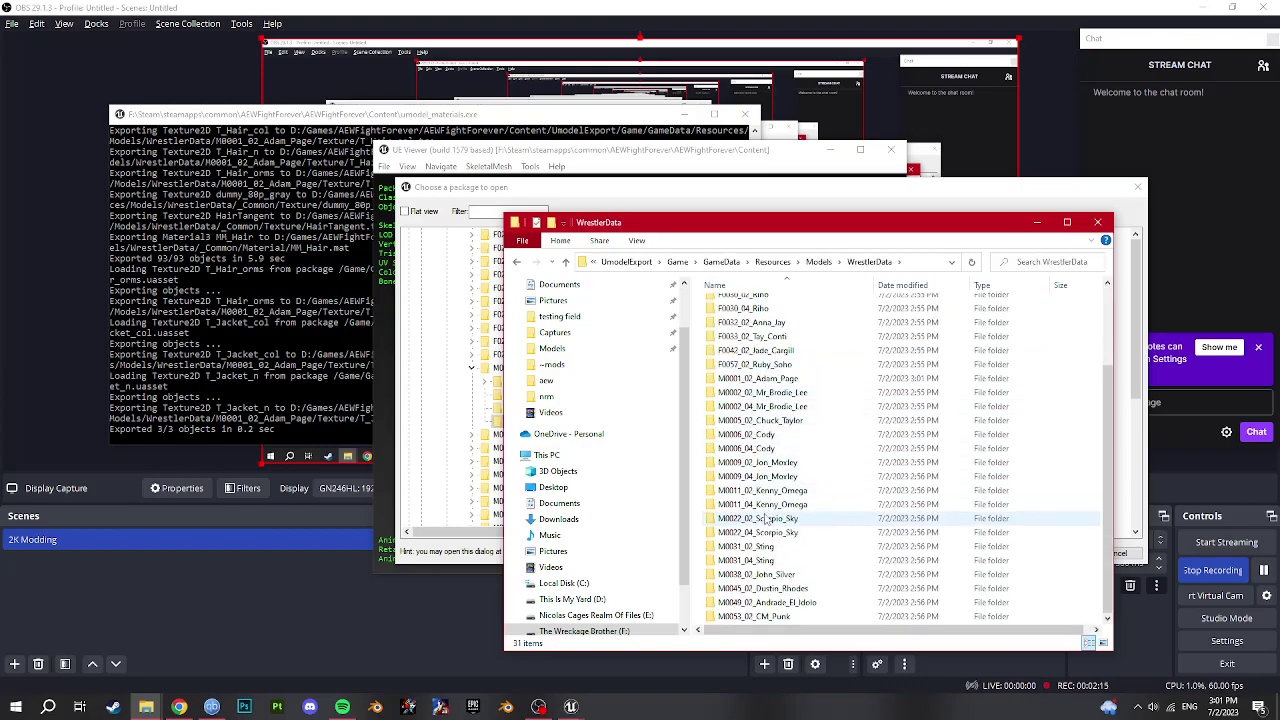
# - Open the exported M0001_02_Adam_Page folder and show the TGA files in its Texture subfolder
pyautogui.click(785, 380)
pyautogui.doubleClick(785, 380)
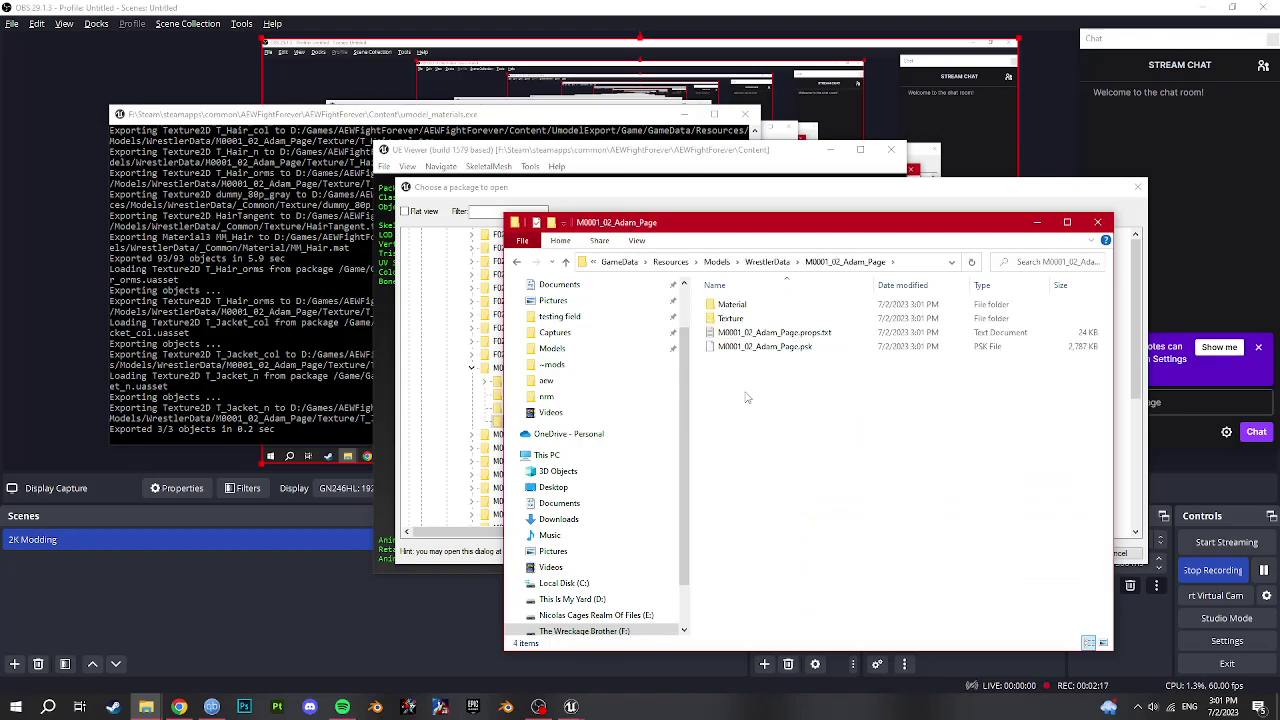
pyautogui.doubleClick(743, 323)
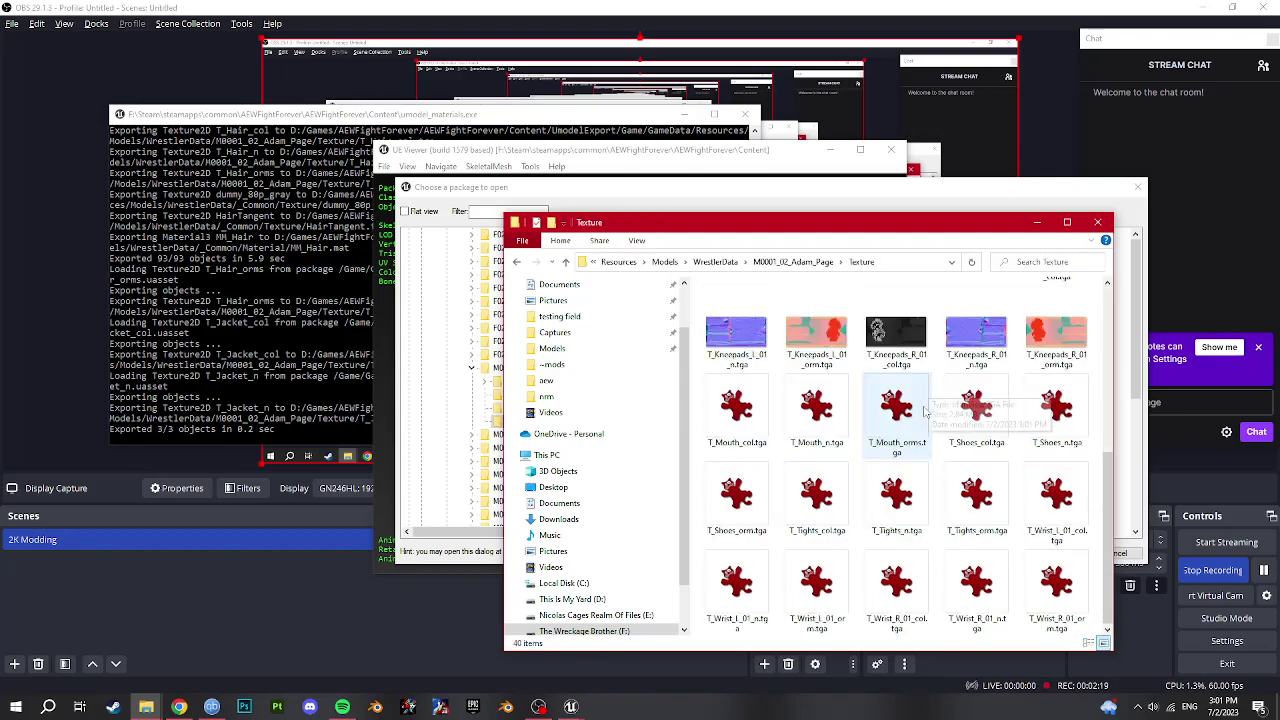
pyautogui.scroll(-4, 862, 505)
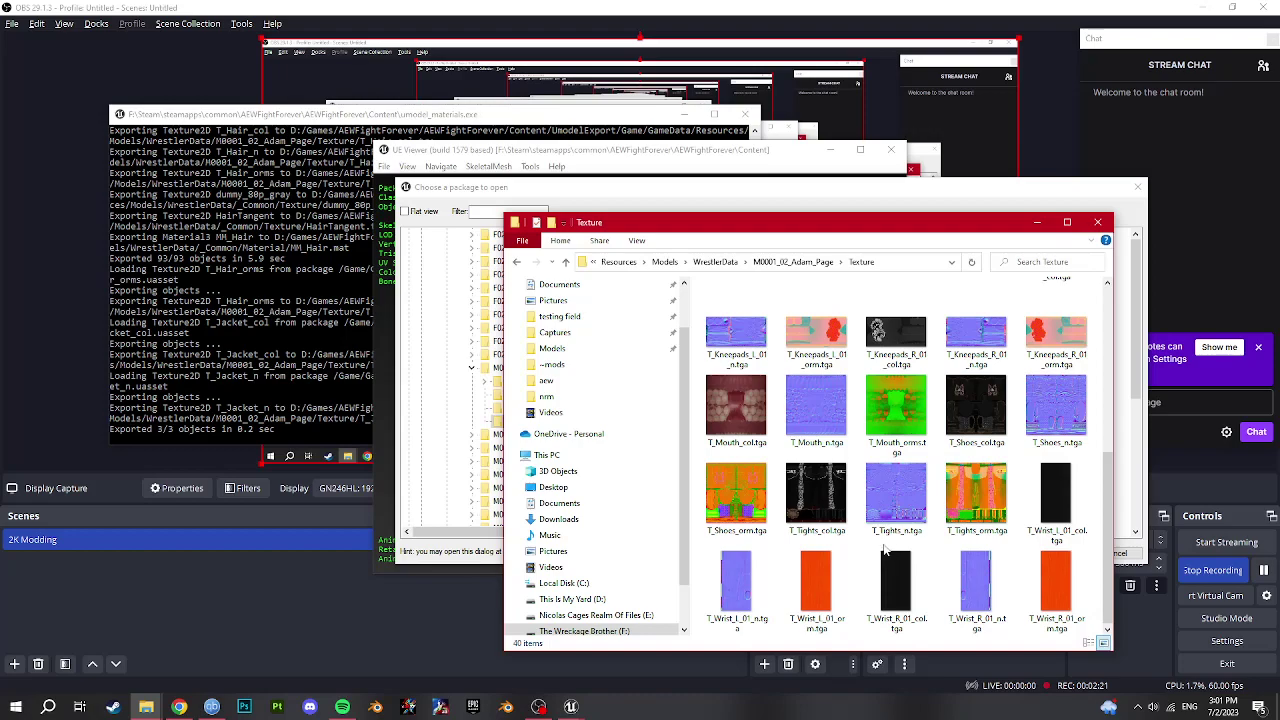
# - View T_Tights_col.tga, T_Tights_n.tga and T_Tights_orm.tga one after another in the image viewer, and close it
pyautogui.click(826, 521)
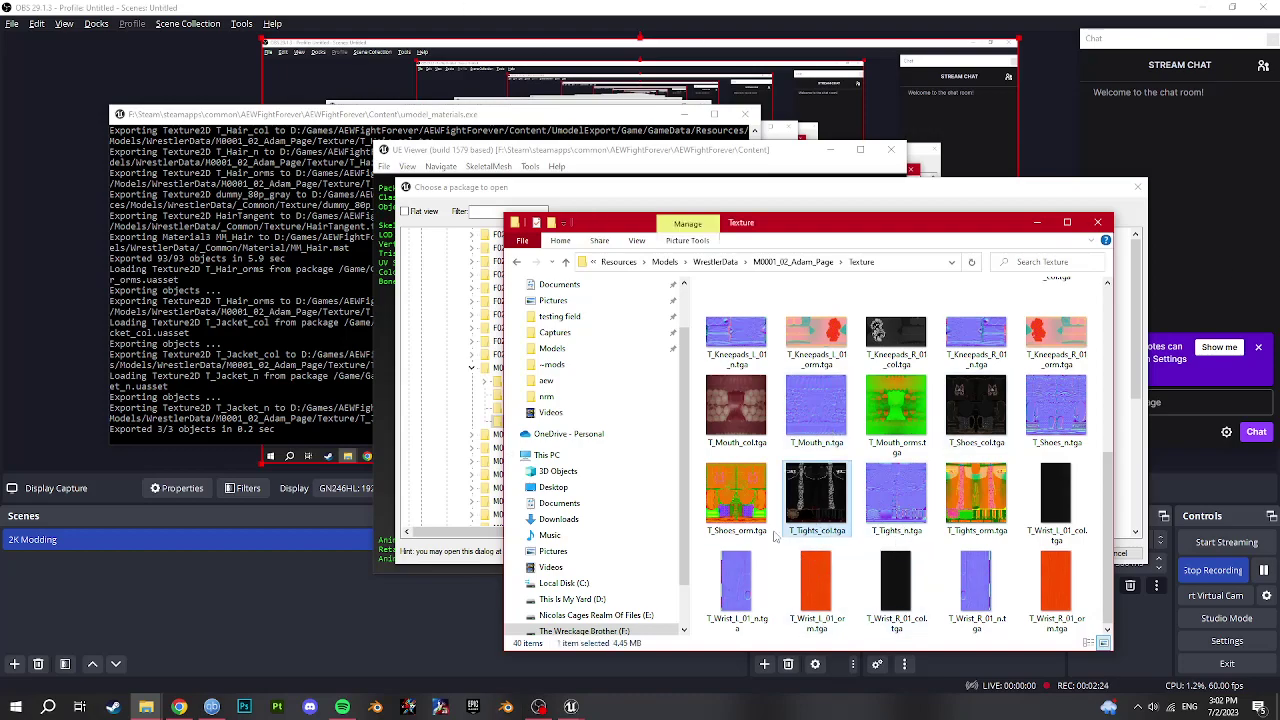
pyautogui.doubleClick(806, 490)
pyautogui.scroll(-1, 367, 464)
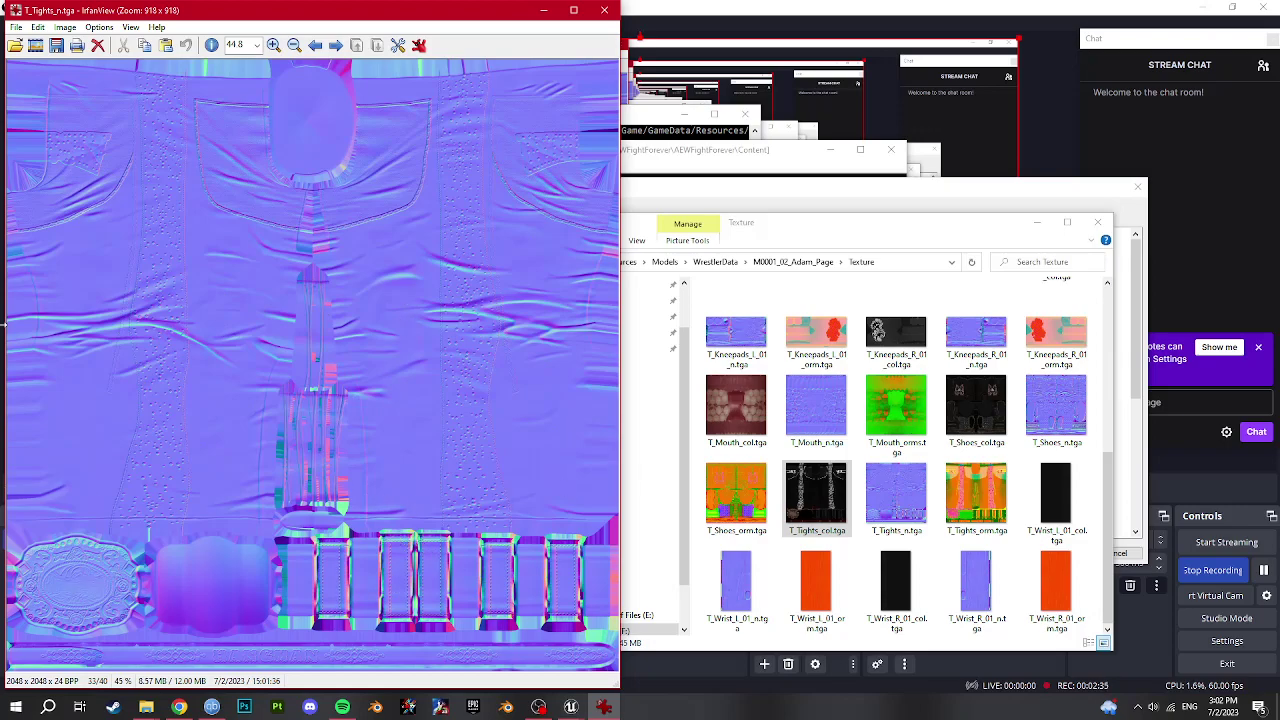
pyautogui.press('Right')
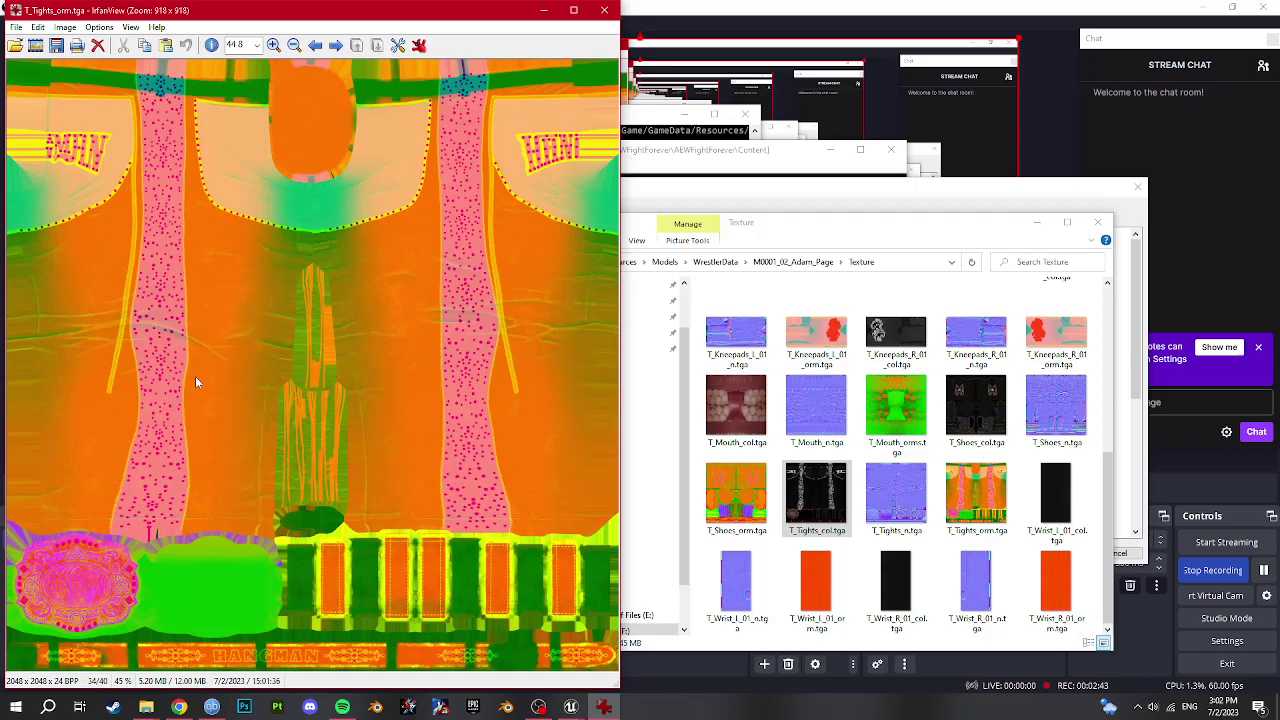
pyautogui.click(604, 12)
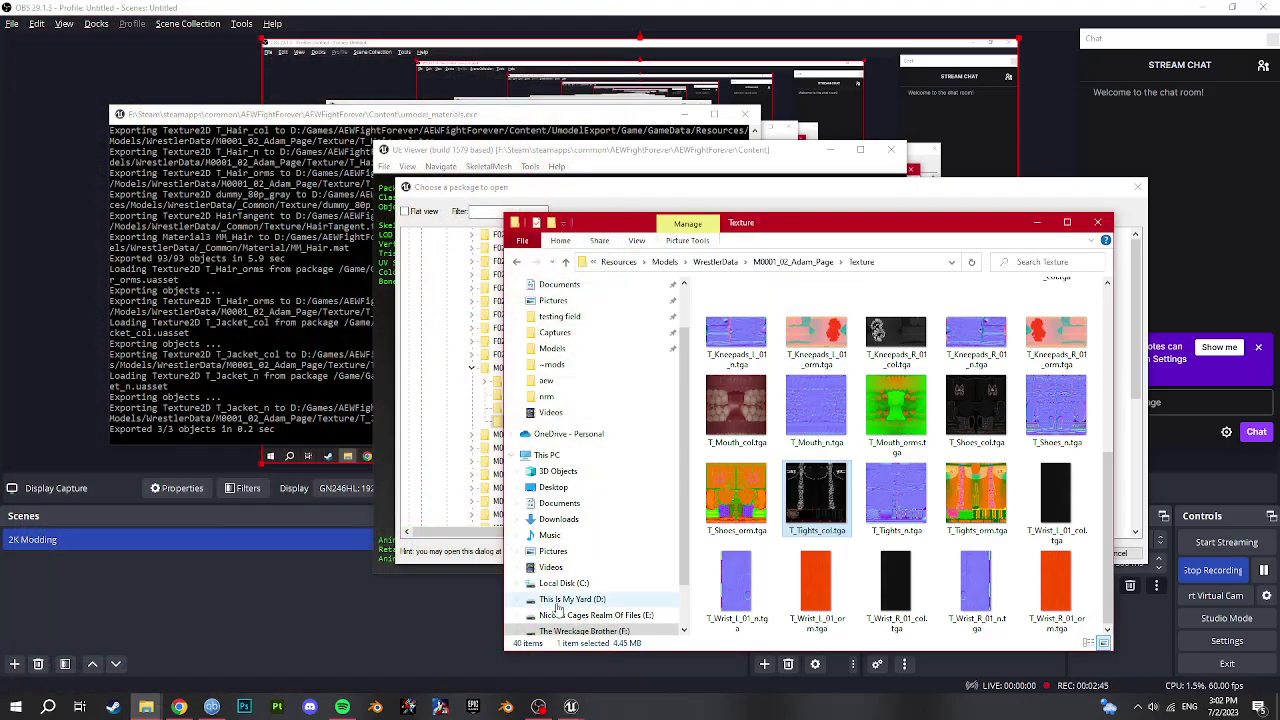
# - Switch to Photoshop and open the T_Tights_n, T_Tights_orm and T_Tights_col TGA textures from the Texture folder
pyautogui.click(246, 707)
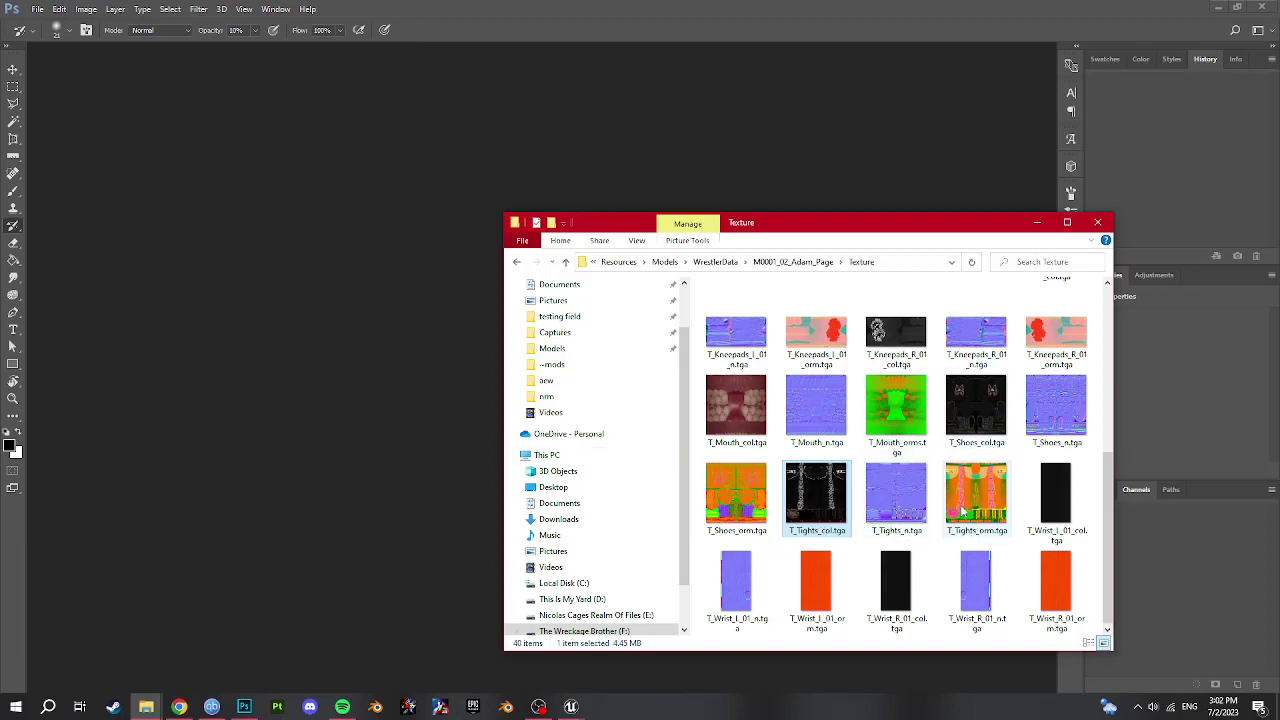
pyautogui.moveTo(895, 495); pyautogui.dragTo(408, 432)
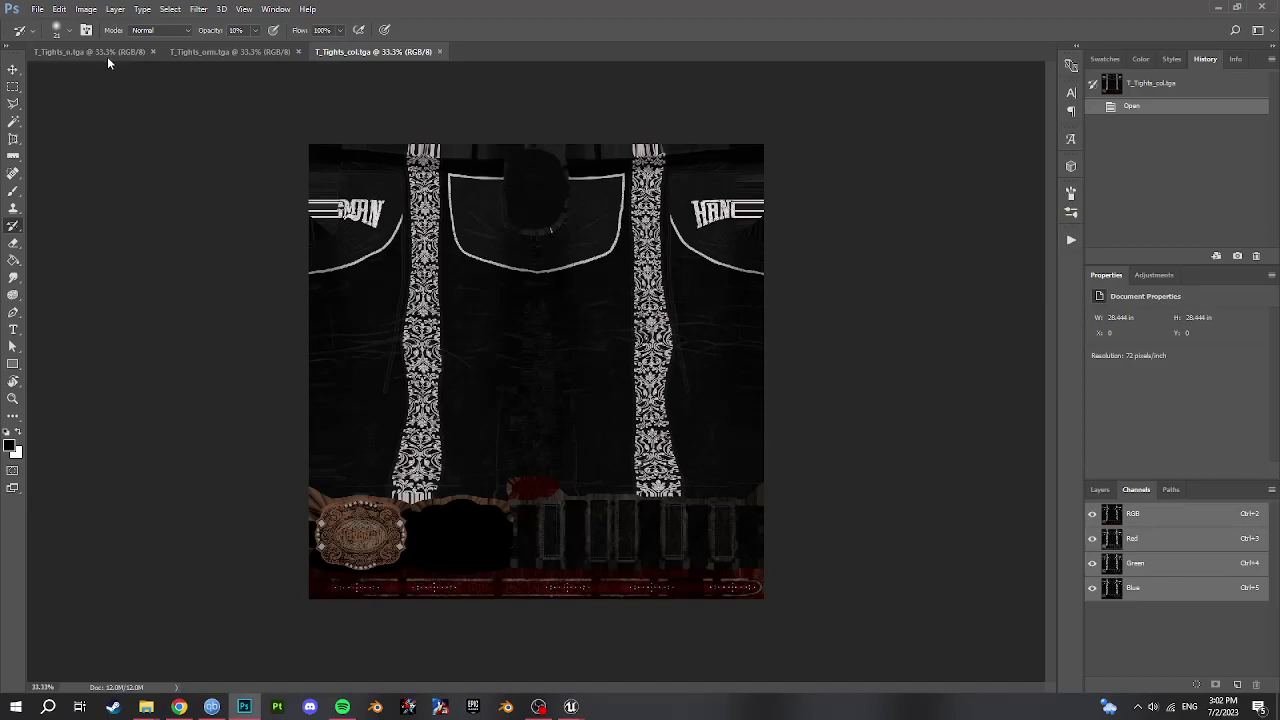
# - Scribble red, orange and teal Brush strokes across the tights in T_Tights_col.tga, and close the document
pyautogui.click(13, 207)
pyautogui.click(14, 191)
pyautogui.click(1104, 59)
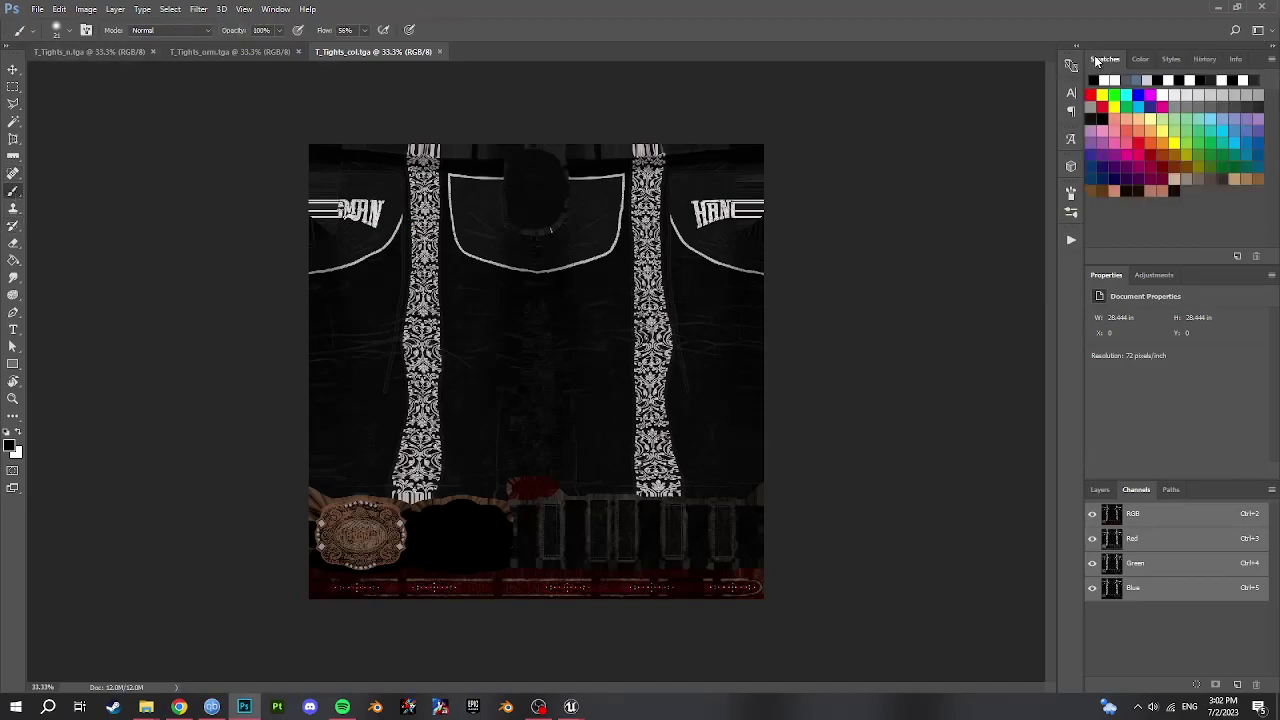
pyautogui.click(1138, 146)
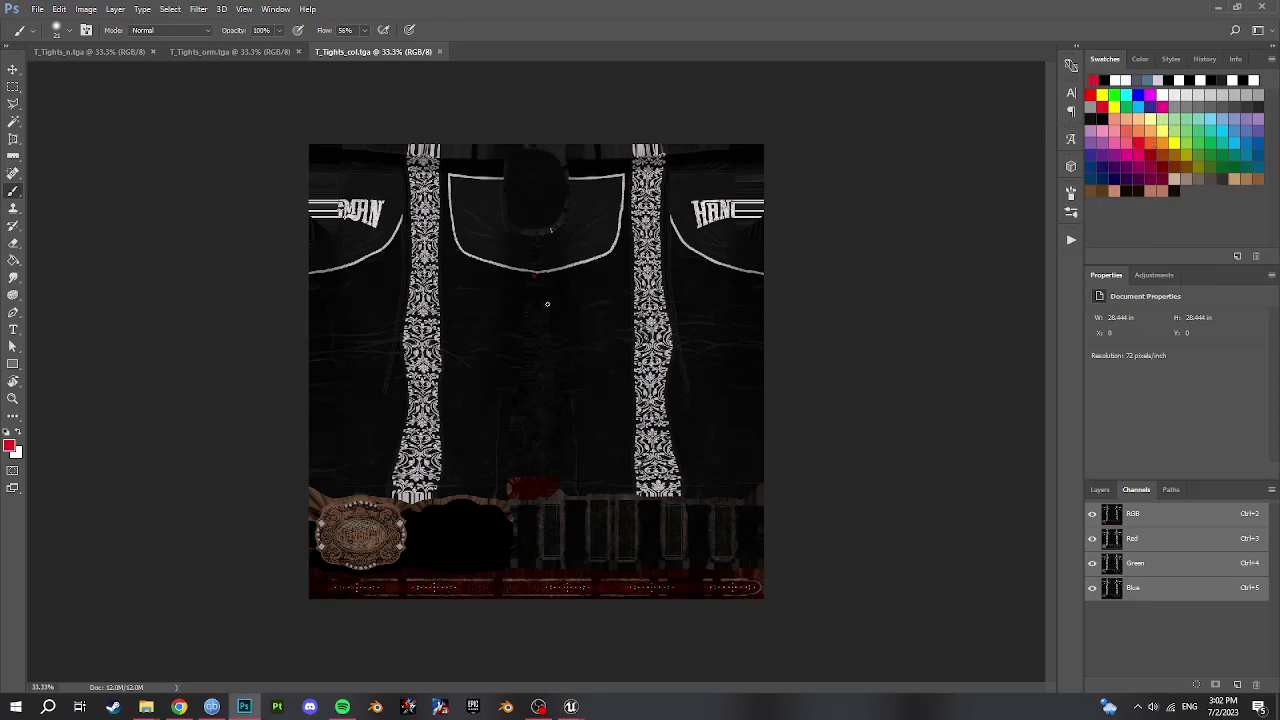
pyautogui.moveTo(536, 276)
pyautogui.mouseDown()
pyautogui.moveTo(770, 352)
pyautogui.moveTo(540, 470)
pyautogui.moveTo(500, 380)
pyautogui.moveTo(346, 292)
pyautogui.moveTo(590, 260)
pyautogui.moveTo(520, 400)
pyautogui.moveTo(640, 358)
pyautogui.mouseUp()
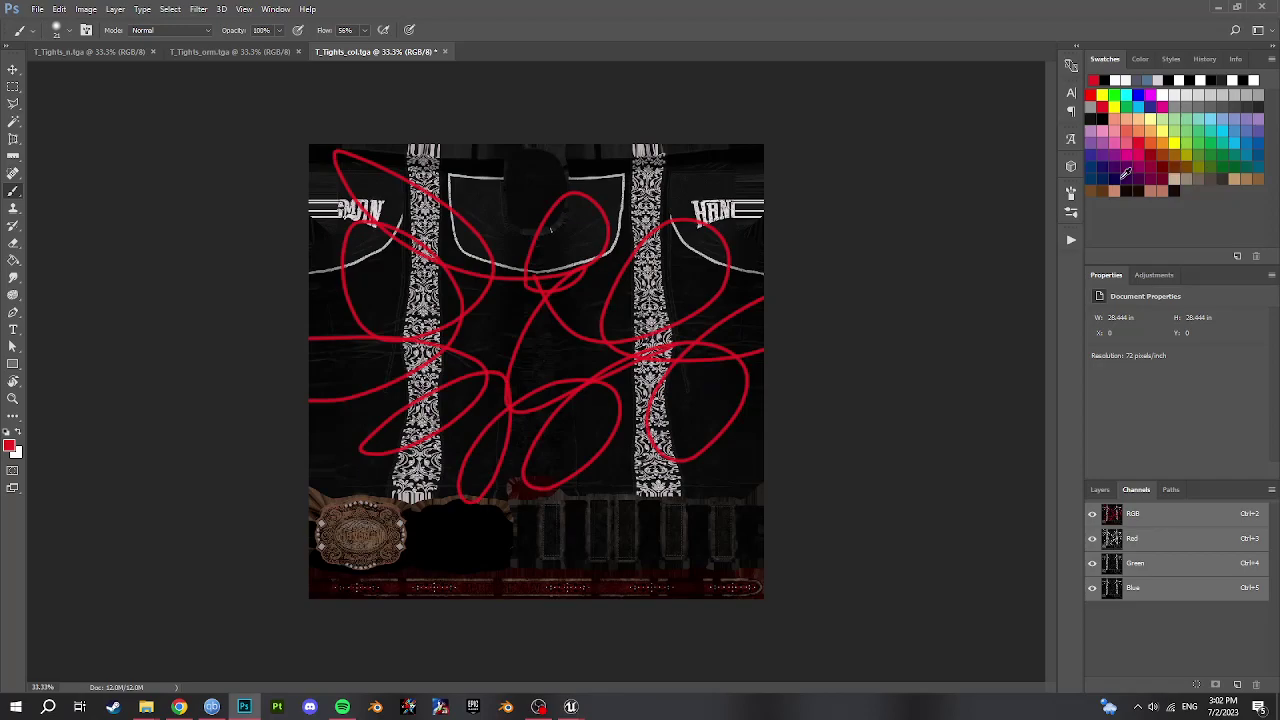
pyautogui.click(1140, 132)
pyautogui.moveTo(682, 238)
pyautogui.mouseDown()
pyautogui.moveTo(560, 300)
pyautogui.moveTo(440, 440)
pyautogui.moveTo(549, 516)
pyautogui.moveTo(764, 560)
pyautogui.moveTo(400, 200)
pyautogui.moveTo(630, 265)
pyautogui.moveTo(750, 360)
pyautogui.mouseUp()
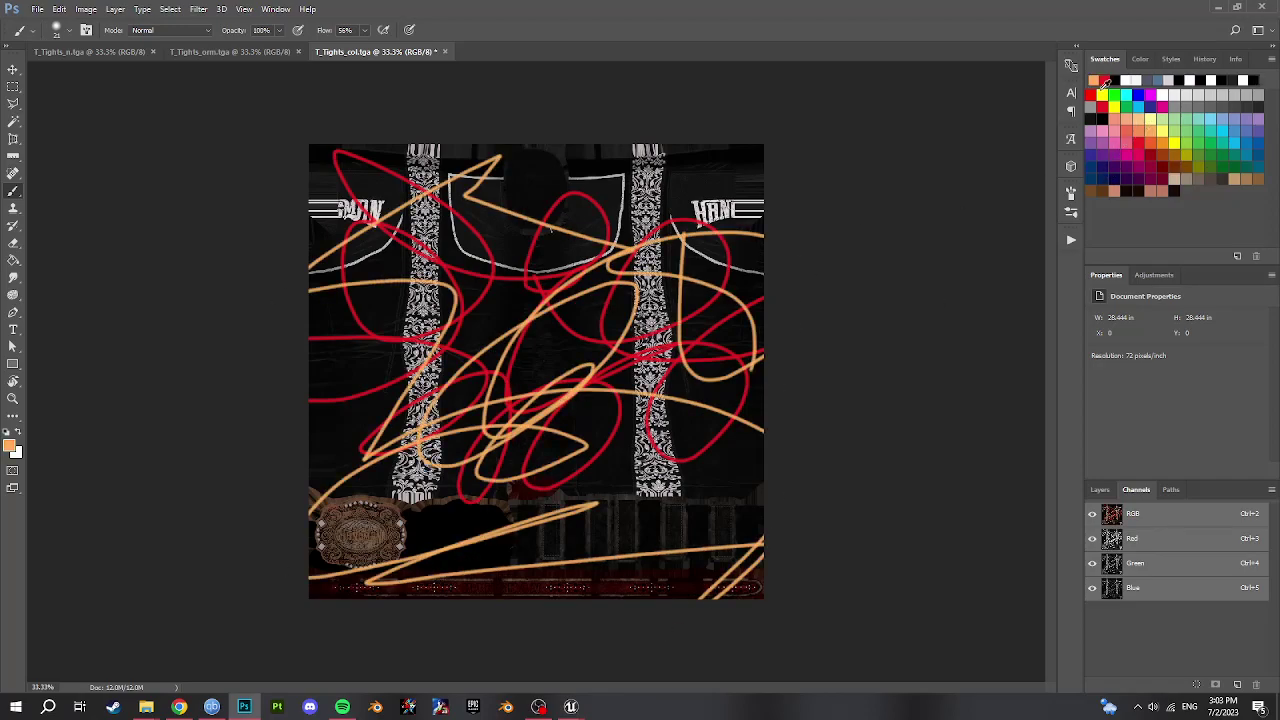
pyautogui.click(1105, 74)
pyautogui.moveTo(560, 270)
pyautogui.mouseDown()
pyautogui.moveTo(560, 400)
pyautogui.moveTo(320, 465)
pyautogui.mouseUp()
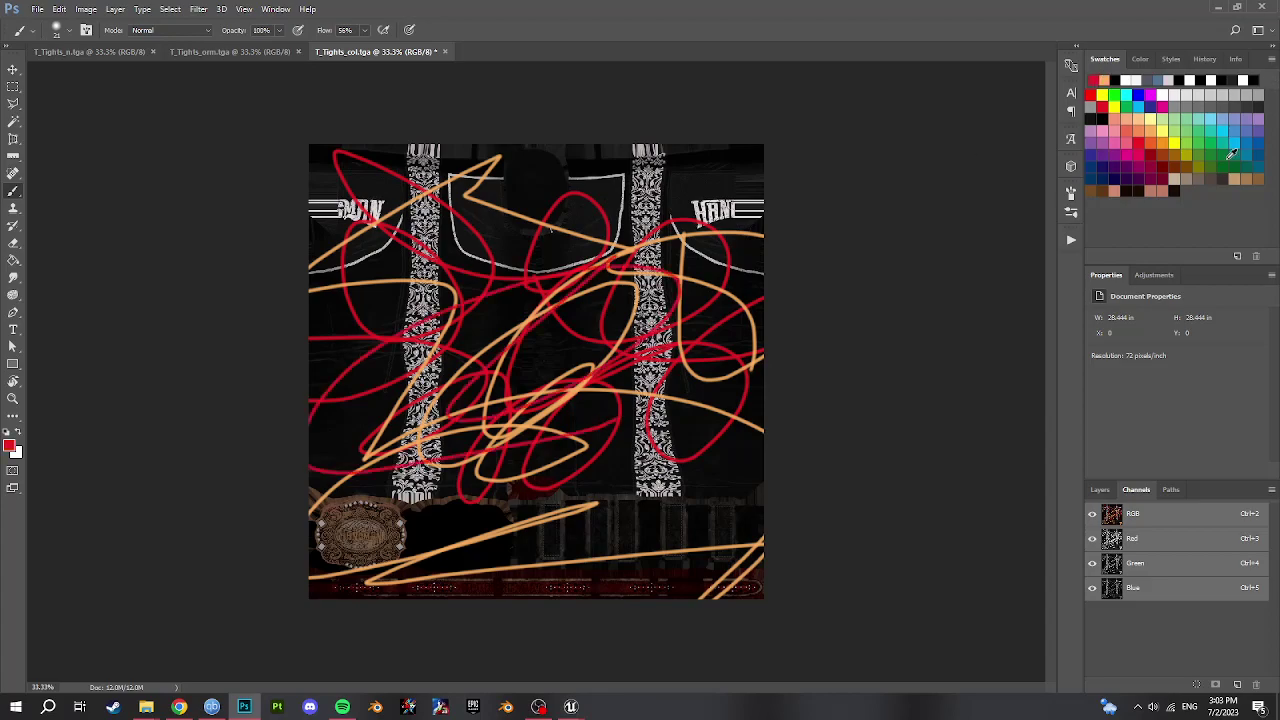
pyautogui.click(1232, 141)
pyautogui.moveTo(700, 300)
pyautogui.mouseDown()
pyautogui.moveTo(480, 370)
pyautogui.moveTo(764, 460)
pyautogui.moveTo(620, 320)
pyautogui.mouseUp()
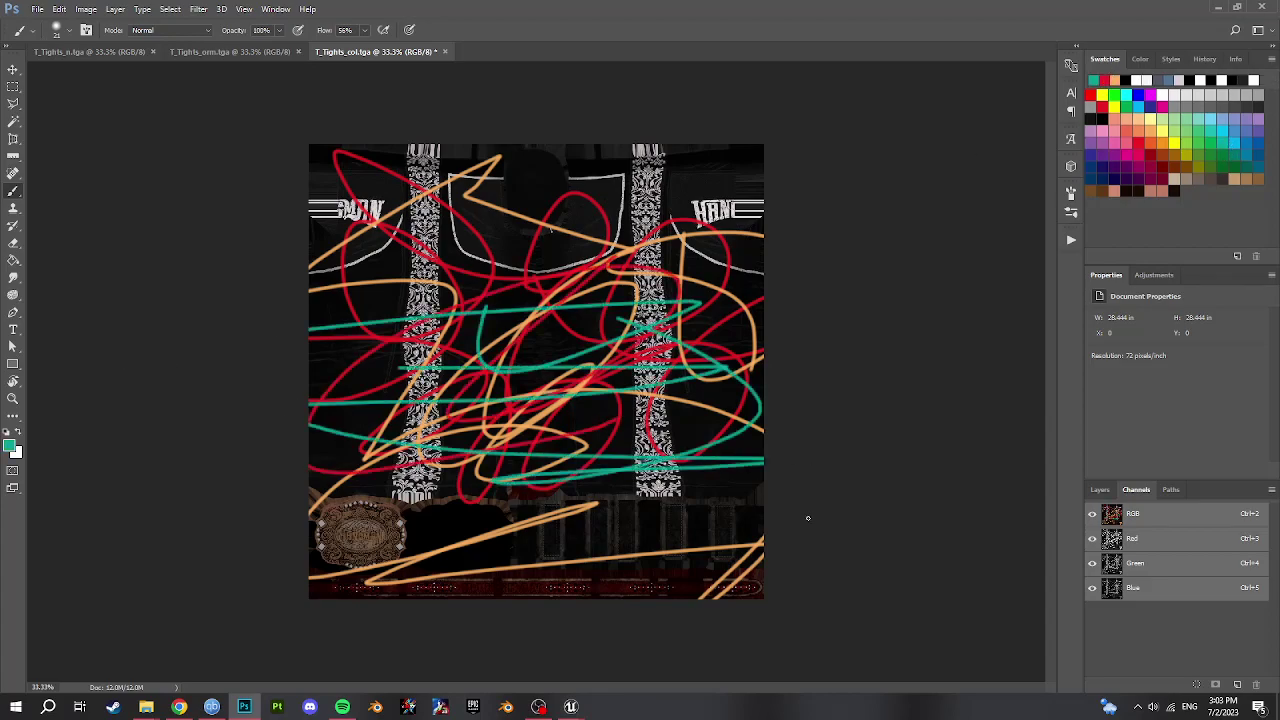
pyautogui.click(439, 51)
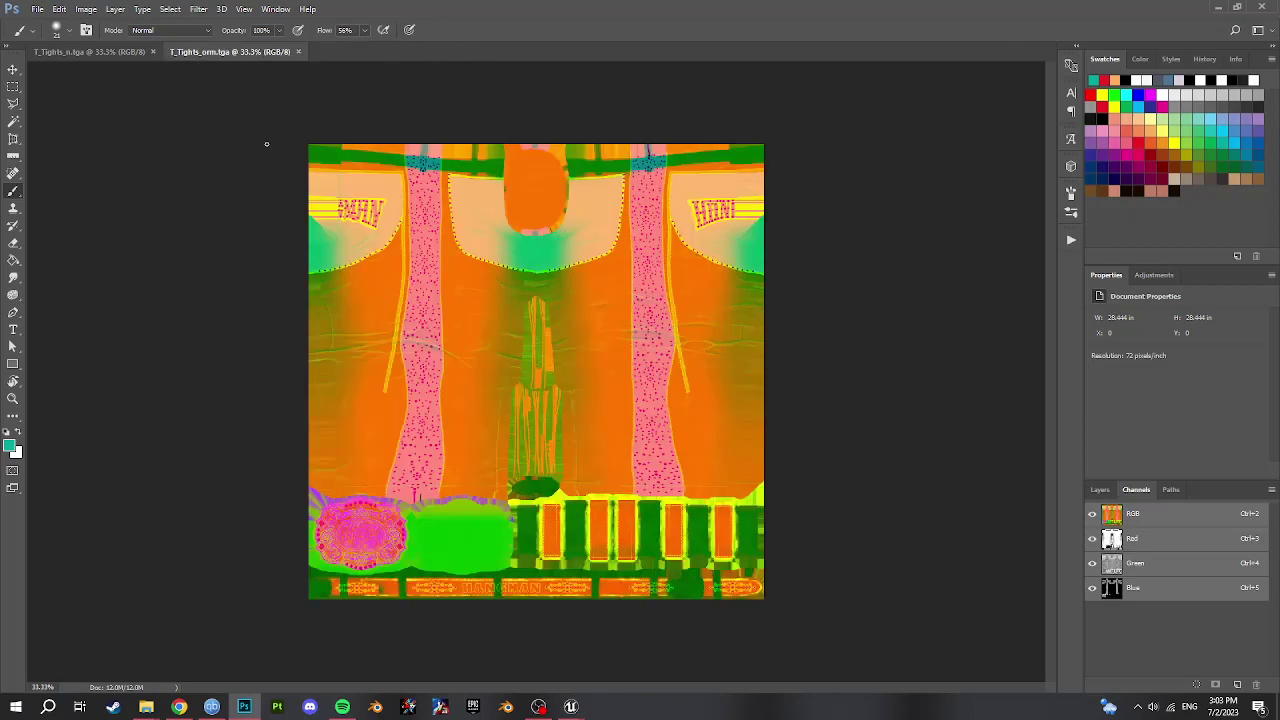
# - Clone Stamp over part of the fabric creases in the T_Tights_n.tga normal map, save it and close it
pyautogui.click(52, 56)
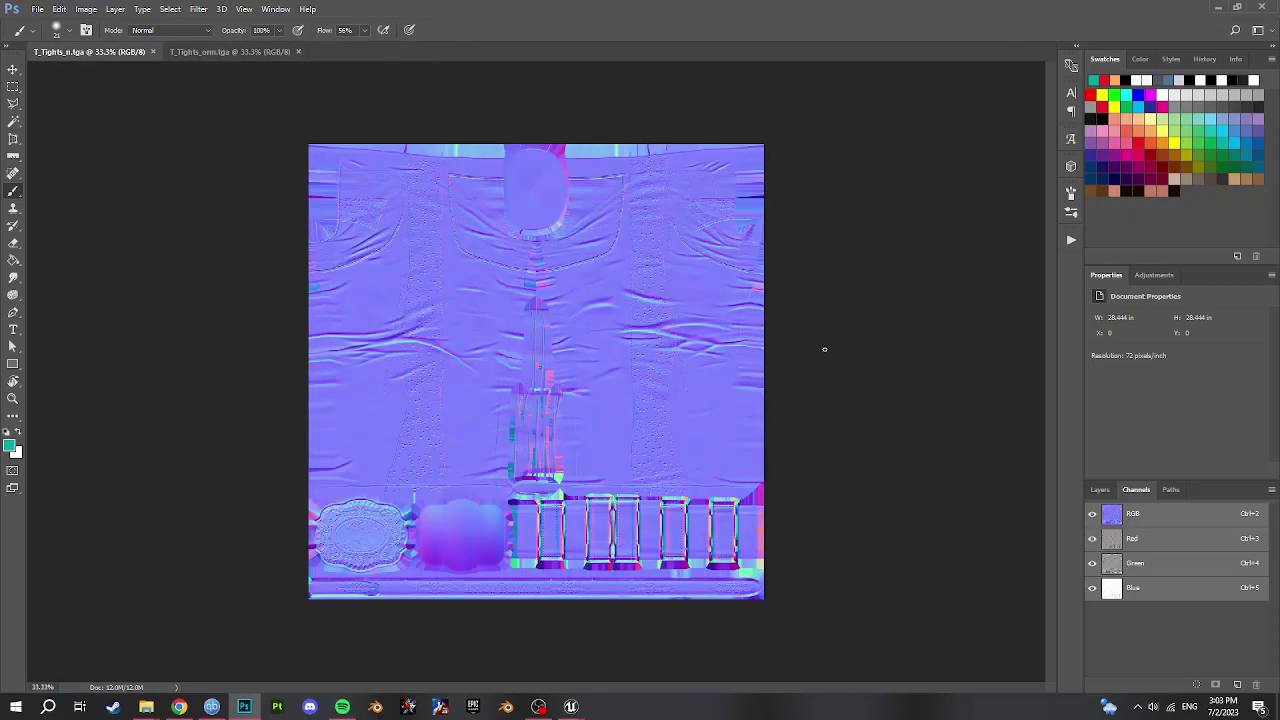
pyautogui.hotkey('ctrl', '+')
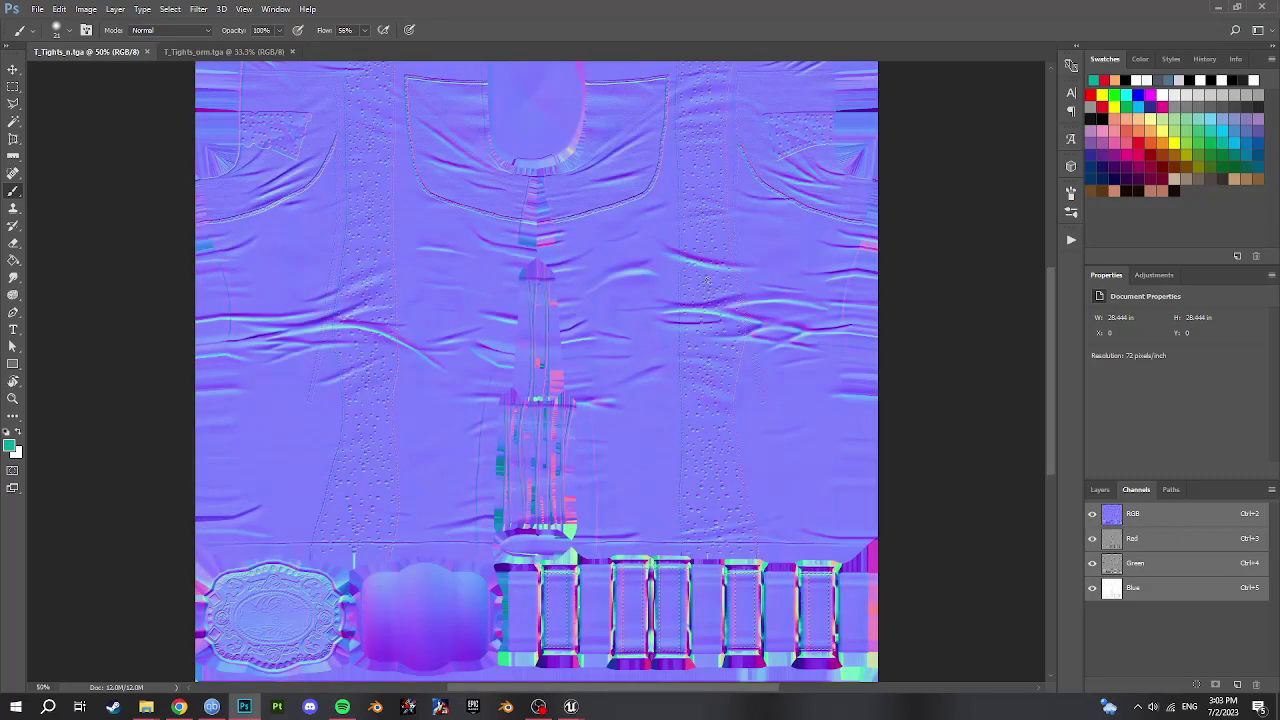
pyautogui.click(13, 208)
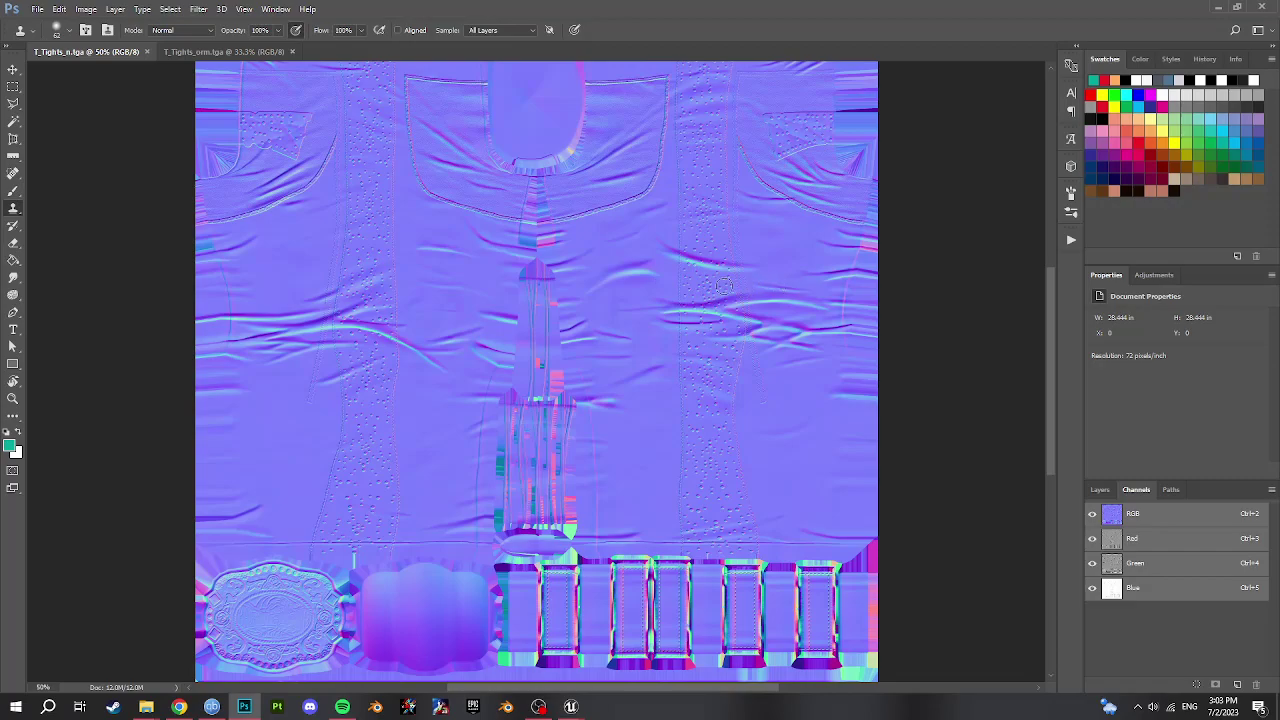
pyautogui.click(678, 281)
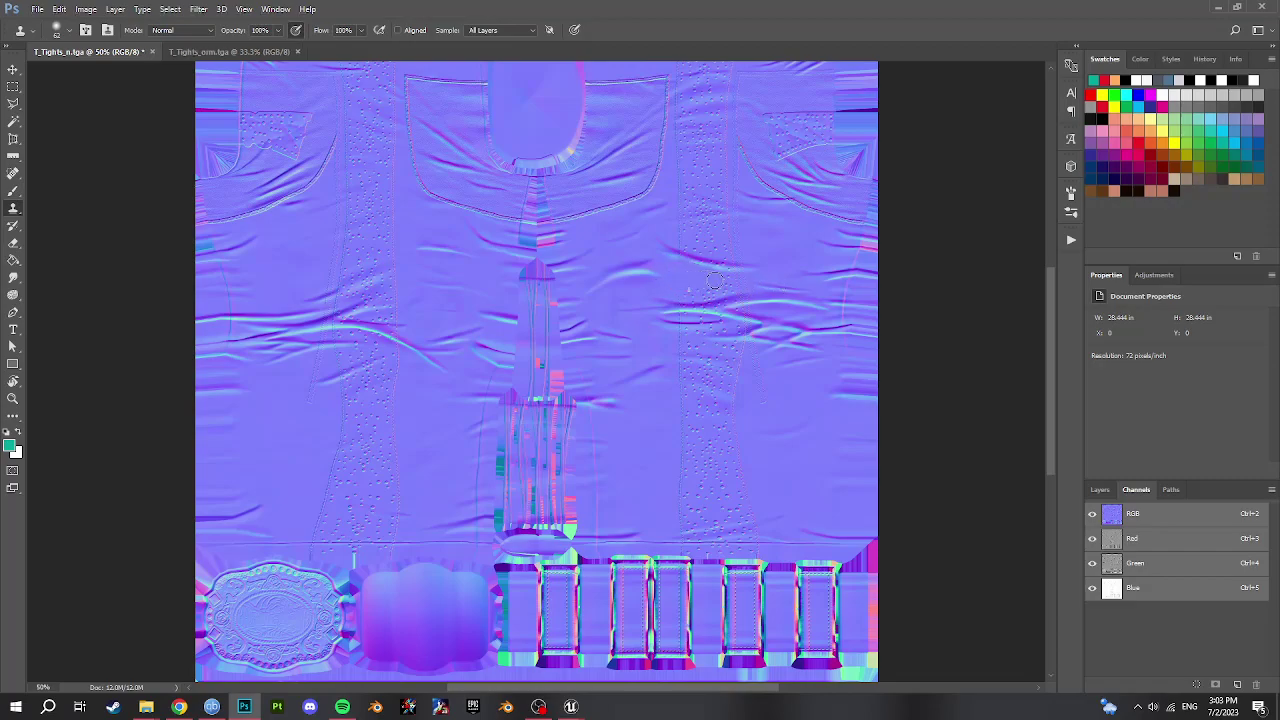
pyautogui.moveTo(748, 259)
pyautogui.mouseDown()
pyautogui.moveTo(746, 278)
pyautogui.moveTo(700, 276)
pyautogui.moveTo(733, 295)
pyautogui.moveTo(740, 287)
pyautogui.moveTo(706, 292)
pyautogui.moveTo(687, 273)
pyautogui.mouseUp()
pyautogui.hotkey('ctrl', 's')
pyautogui.click(147, 51)
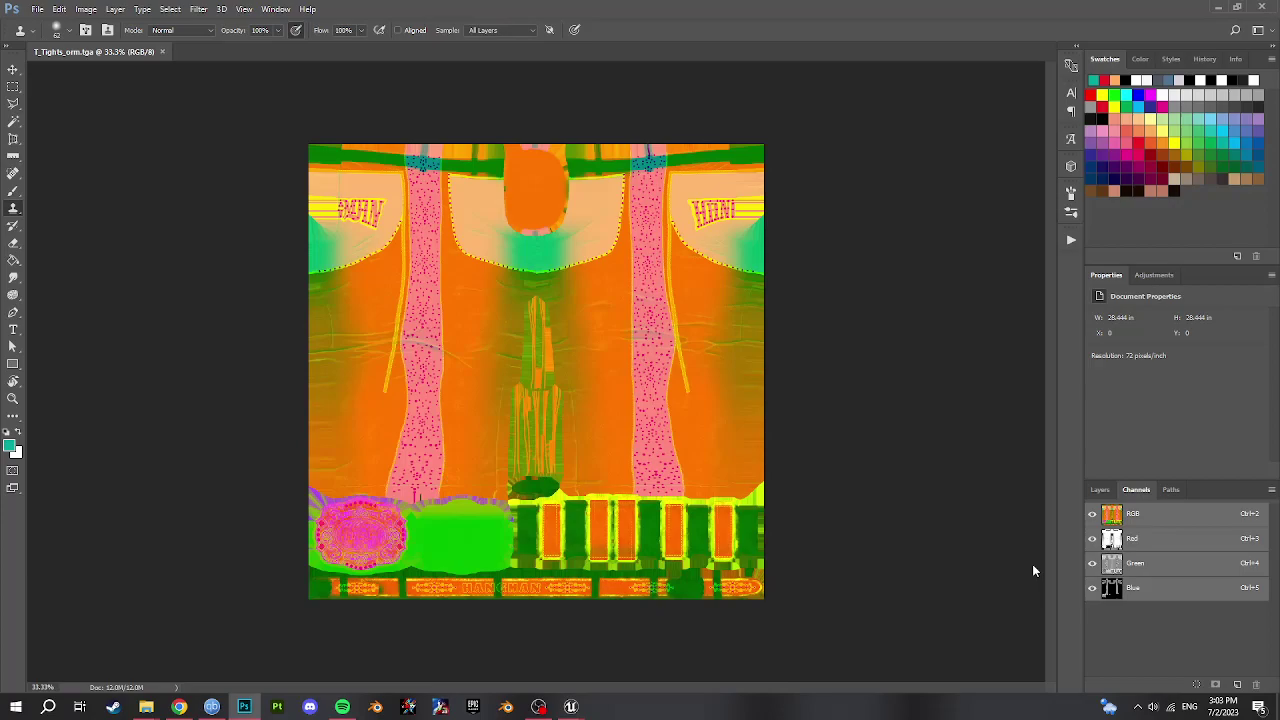
# - Examine the Red, Green and Blue channels of T_Tights_orm.tga individually
pyautogui.click(1178, 540)
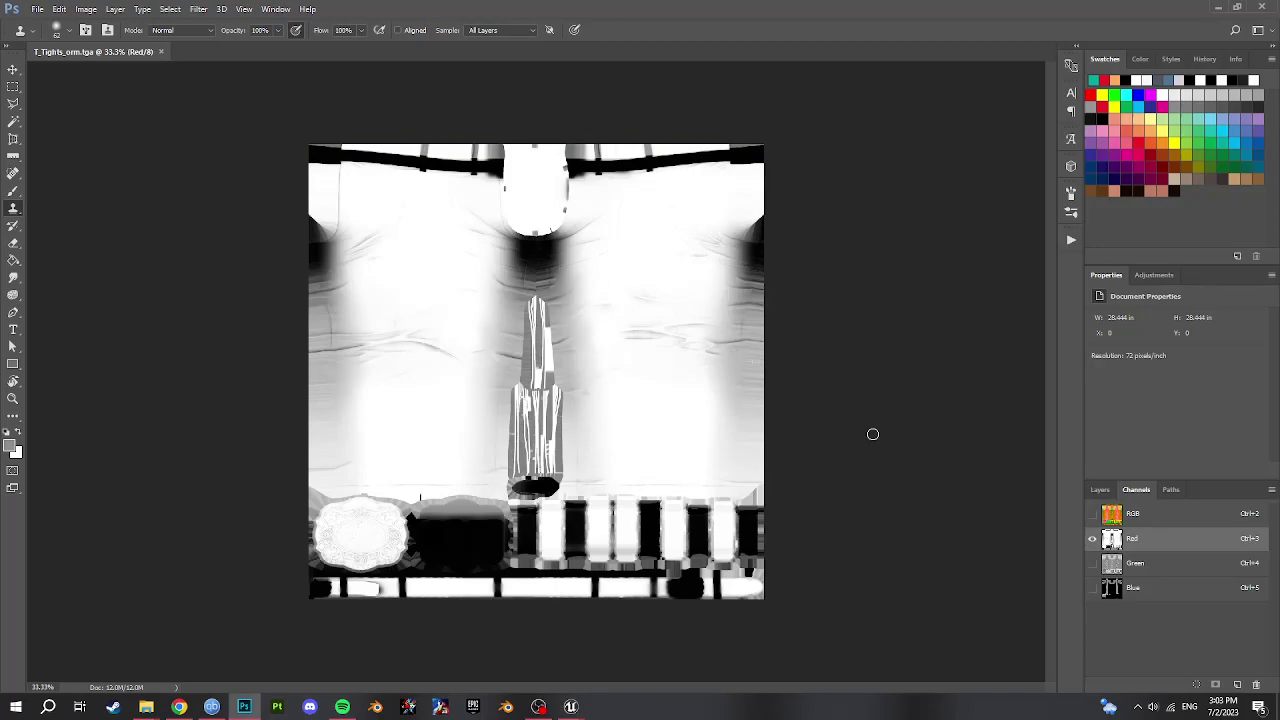
pyautogui.click(1134, 566)
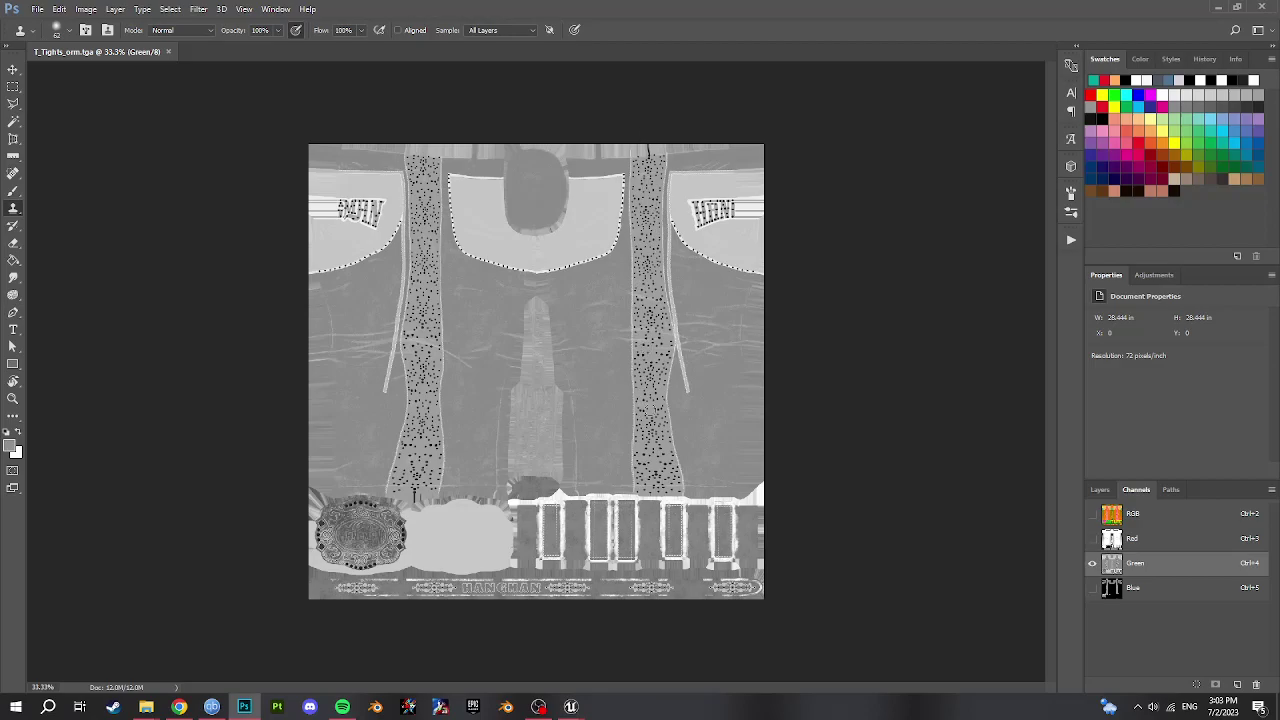
pyautogui.click(1140, 588)
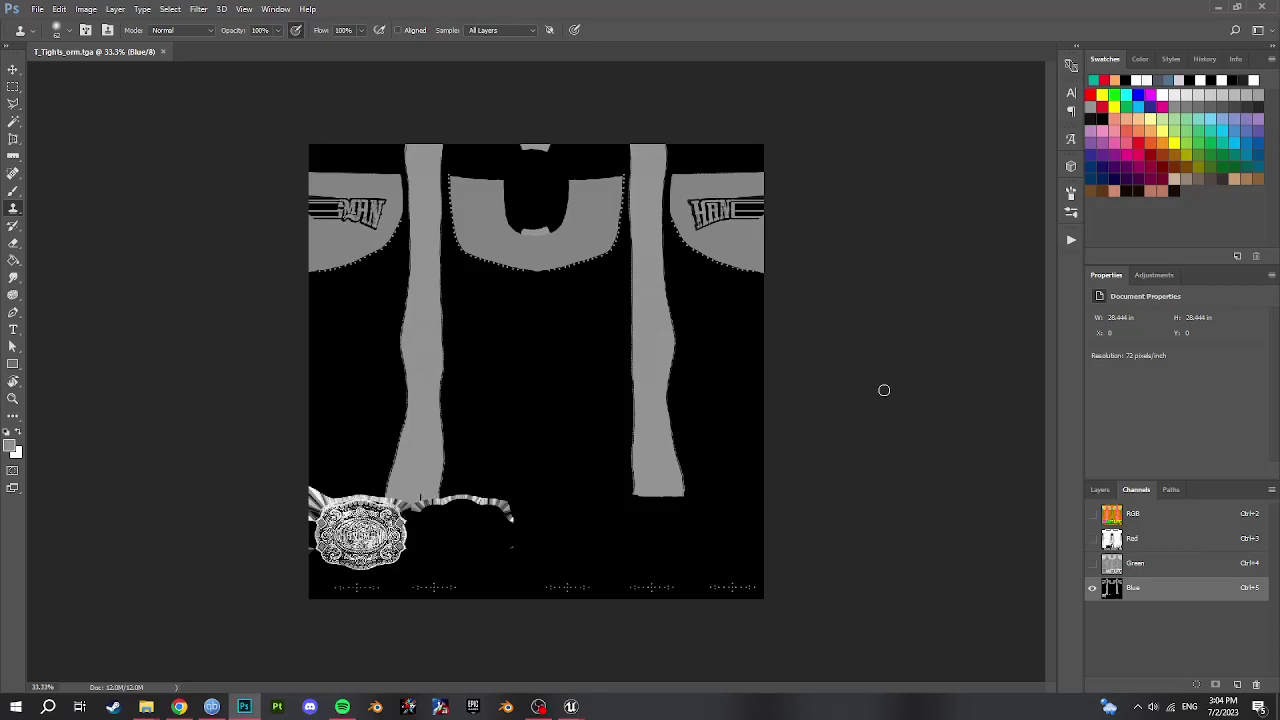
# - Paint a white zigzag Brush stroke across the tights in the Blue channel of T_Tights_orm.tga
pyautogui.click(1160, 102)
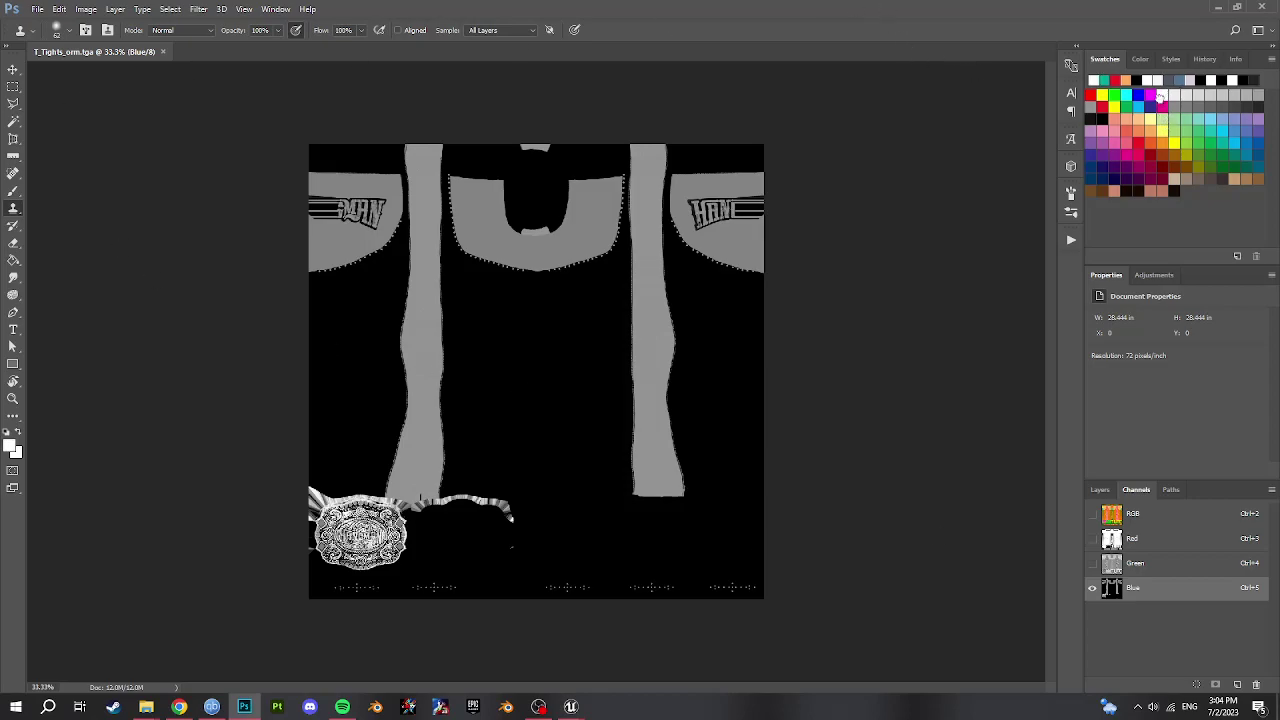
pyautogui.click(377, 332)
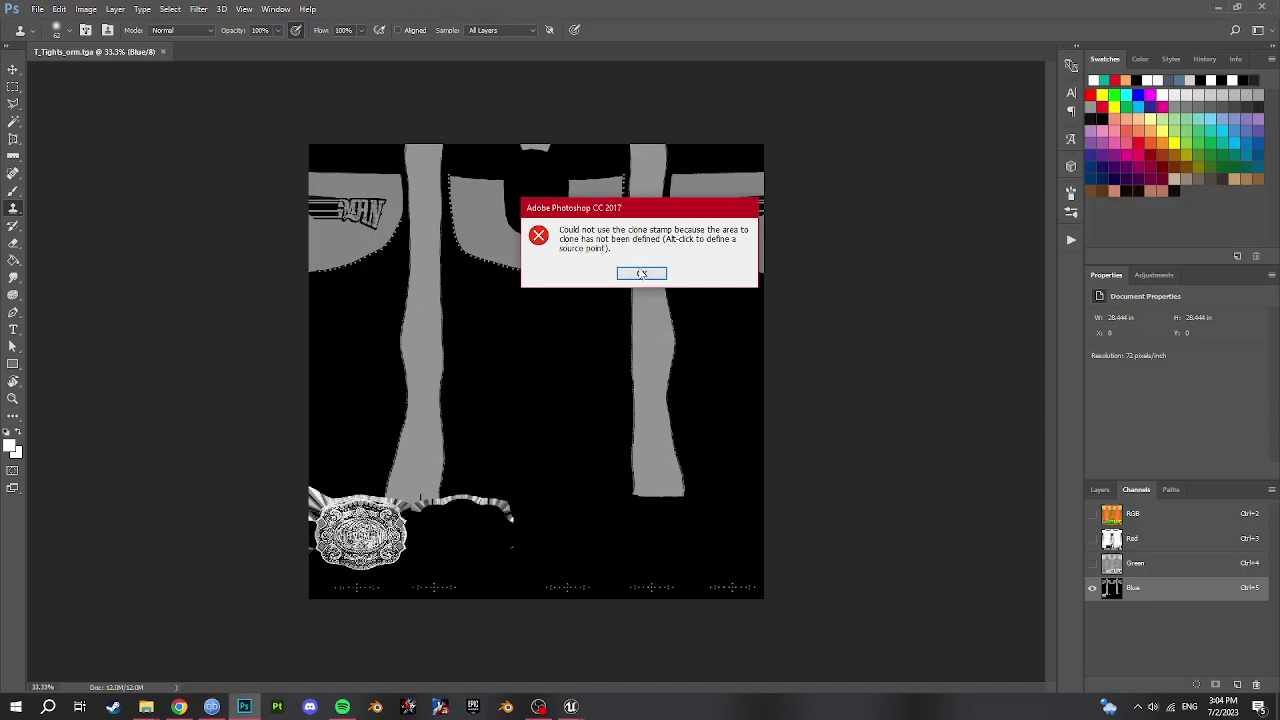
pyautogui.click(641, 273)
pyautogui.click(14, 190)
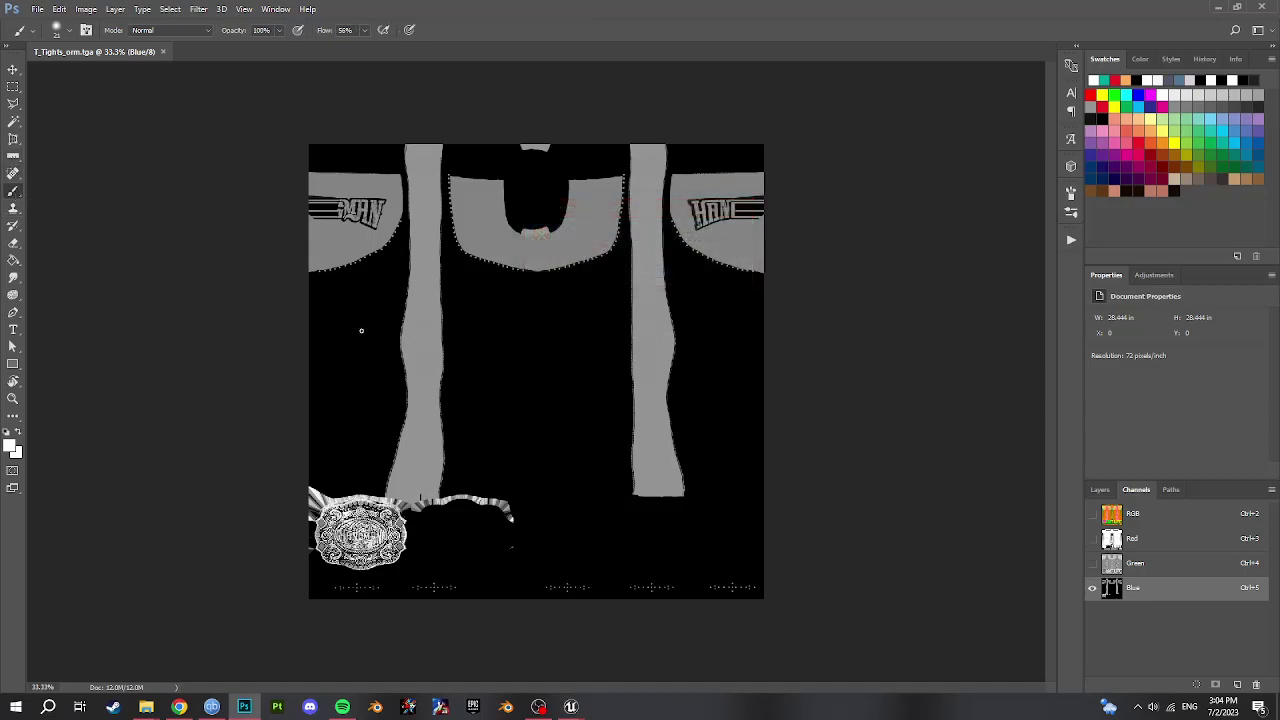
pyautogui.moveTo(361, 331)
pyautogui.mouseDown()
pyautogui.moveTo(355, 392)
pyautogui.moveTo(530, 520)
pyautogui.moveTo(640, 378)
pyautogui.moveTo(442, 208)
pyautogui.mouseUp()
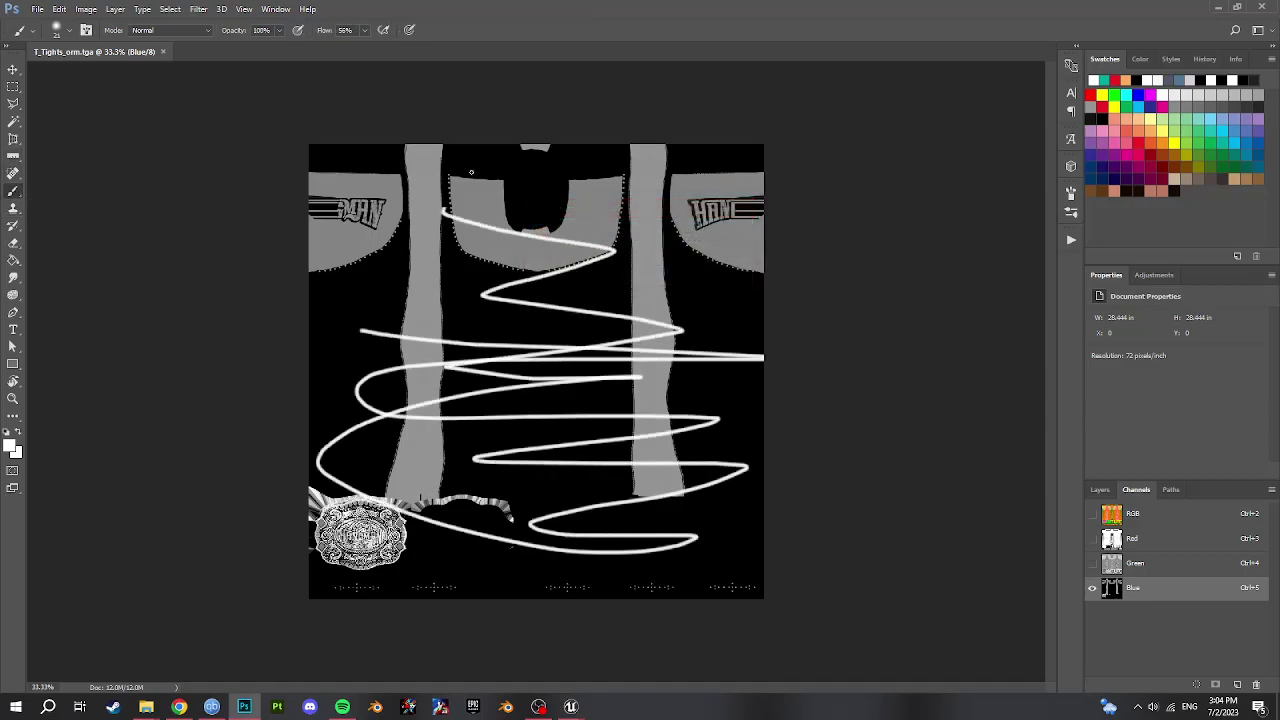
# - Paint black Brush strokes across the Green channel of T_Tights_orm.tga, save the file and close it
pyautogui.moveTo(498, 147)
pyautogui.mouseDown()
pyautogui.moveTo(625, 388)
pyautogui.moveTo(690, 318)
pyautogui.moveTo(545, 300)
pyautogui.moveTo(764, 540)
pyautogui.moveTo(580, 187)
pyautogui.moveTo(597, 412)
pyautogui.moveTo(764, 585)
pyautogui.mouseUp()
pyautogui.click(1172, 564)
pyautogui.click(1098, 117)
pyautogui.hotkey('ctrl', 's')
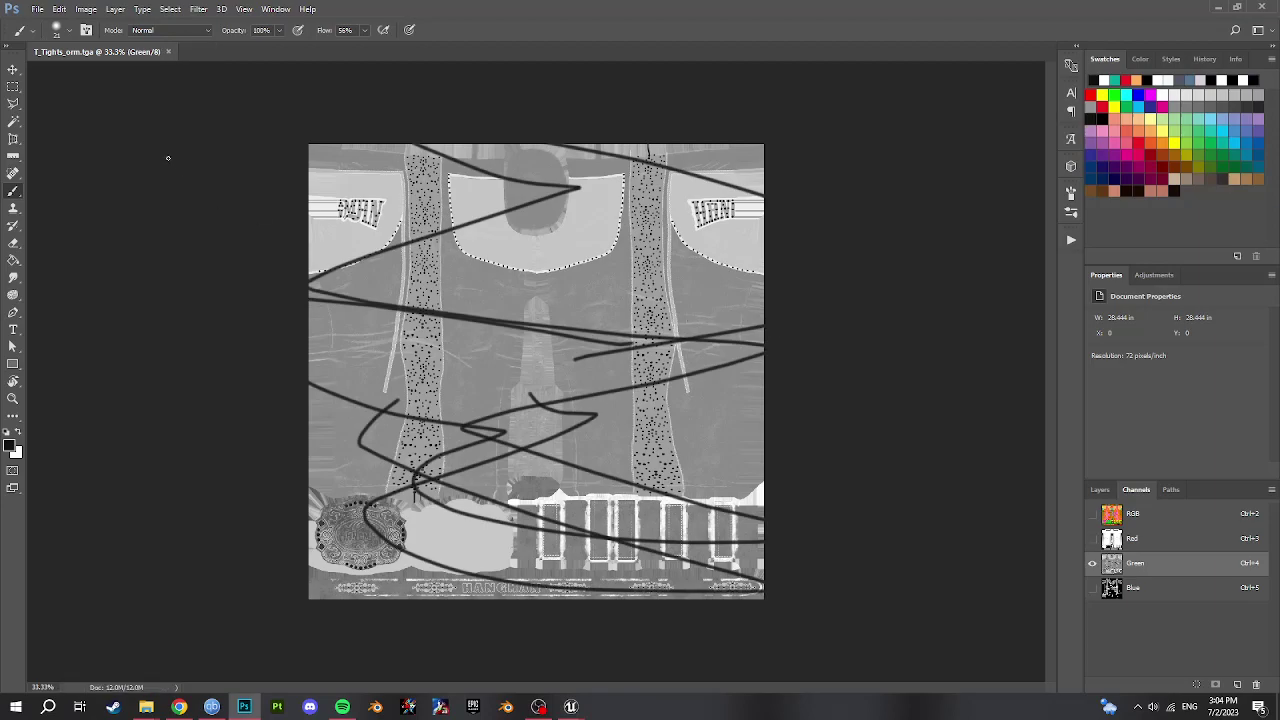
pyautogui.click(168, 52)
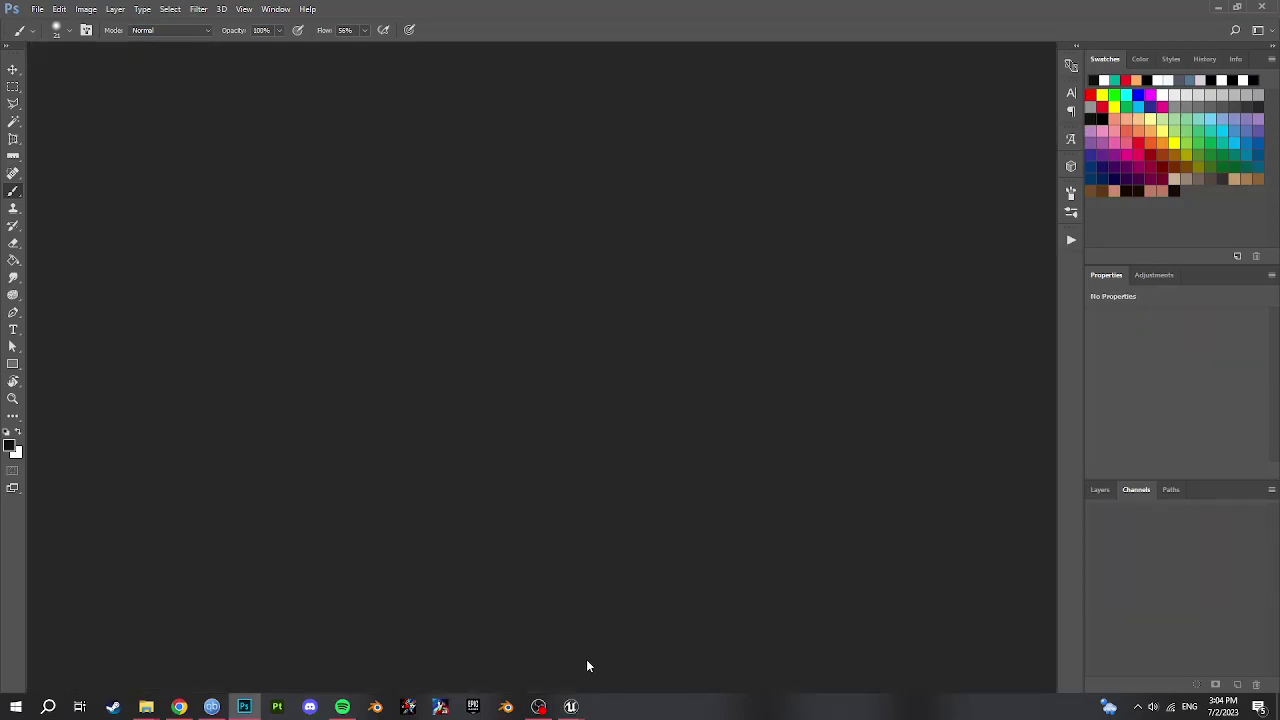
# - Switch to the Epic Games Launcher and its Unreal Engine library
pyautogui.moveTo(571, 706)
pyautogui.click(648, 667)
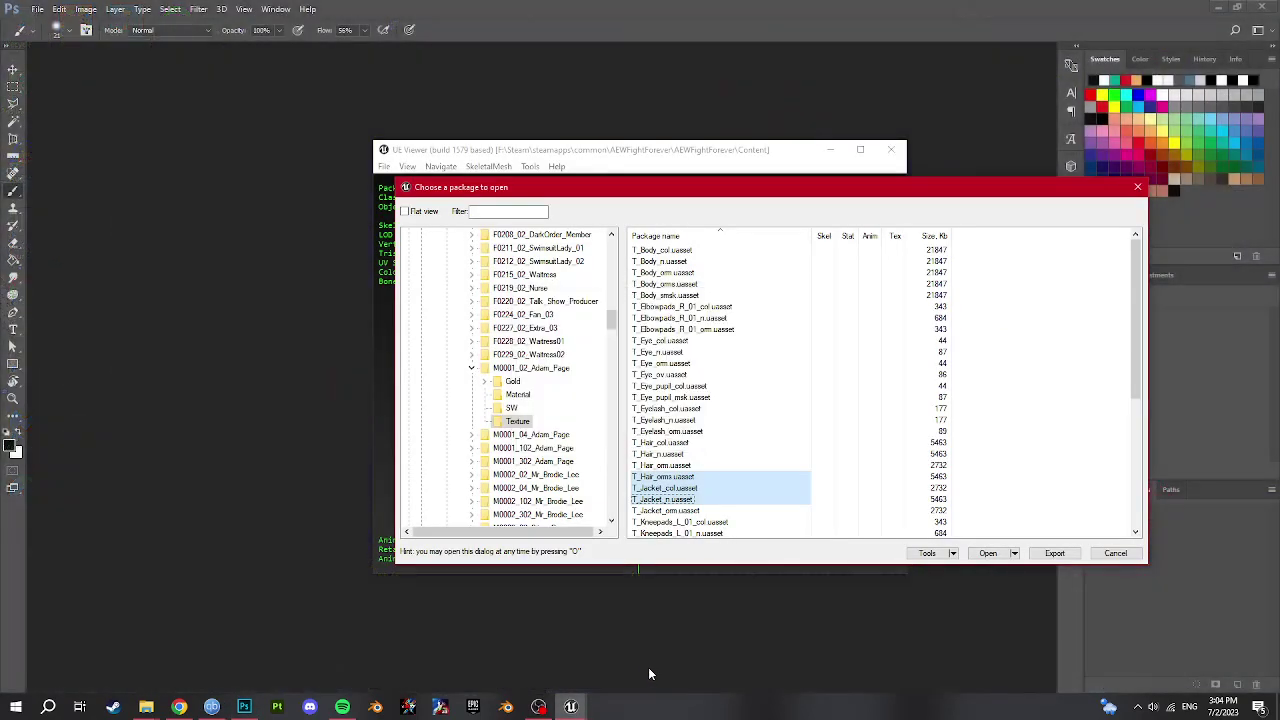
pyautogui.click(658, 655)
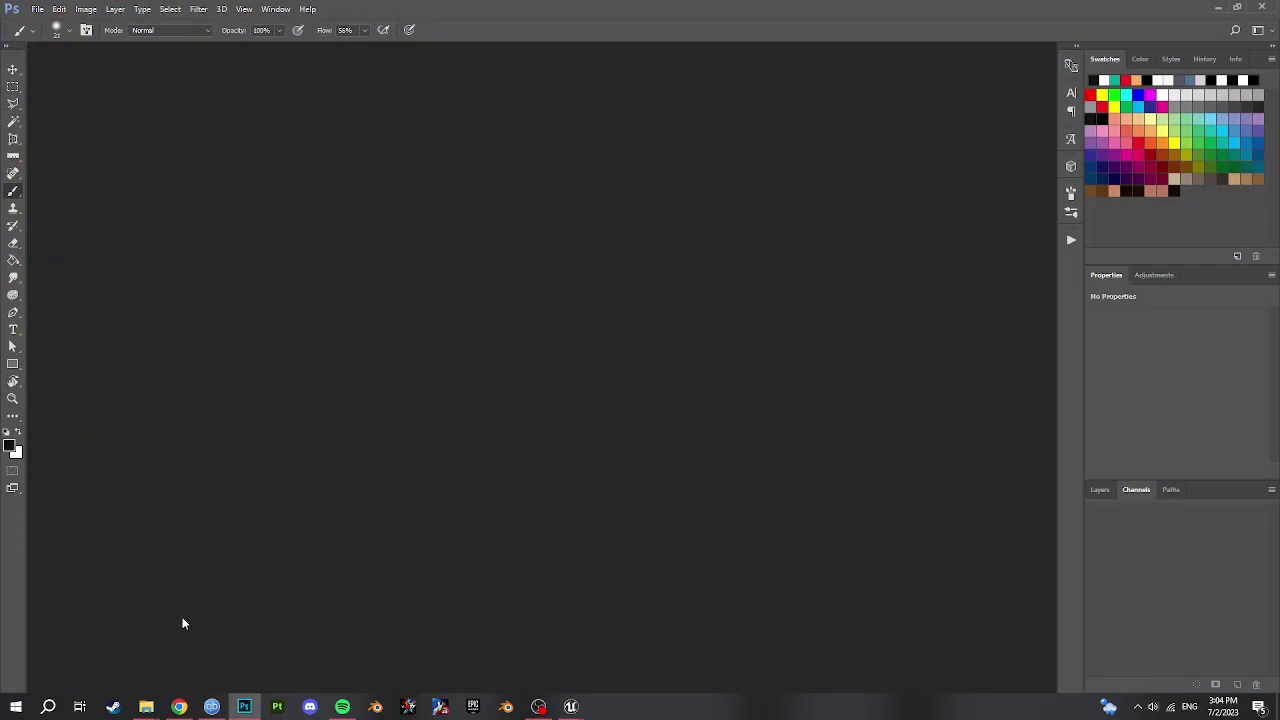
pyautogui.press('super')
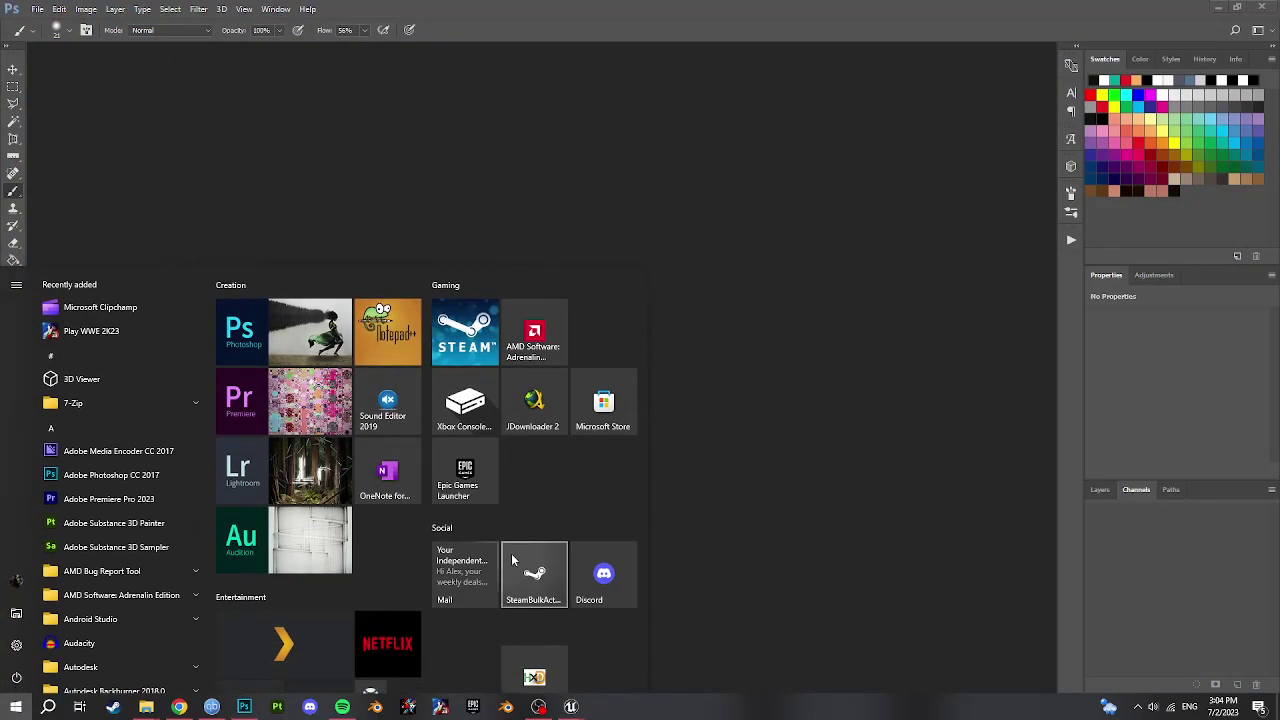
pyautogui.click(460, 468)
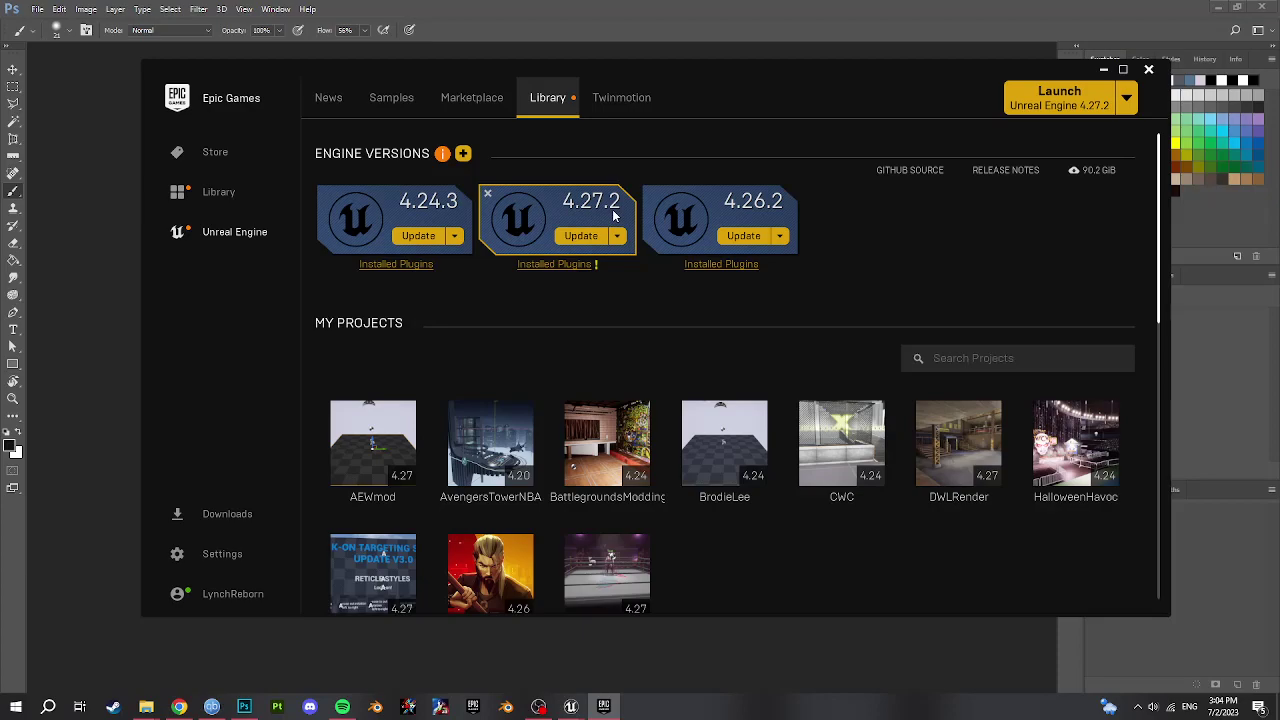
# - Add an engine version slot to the library, check its version choices and remove the slot
pyautogui.click(462, 154)
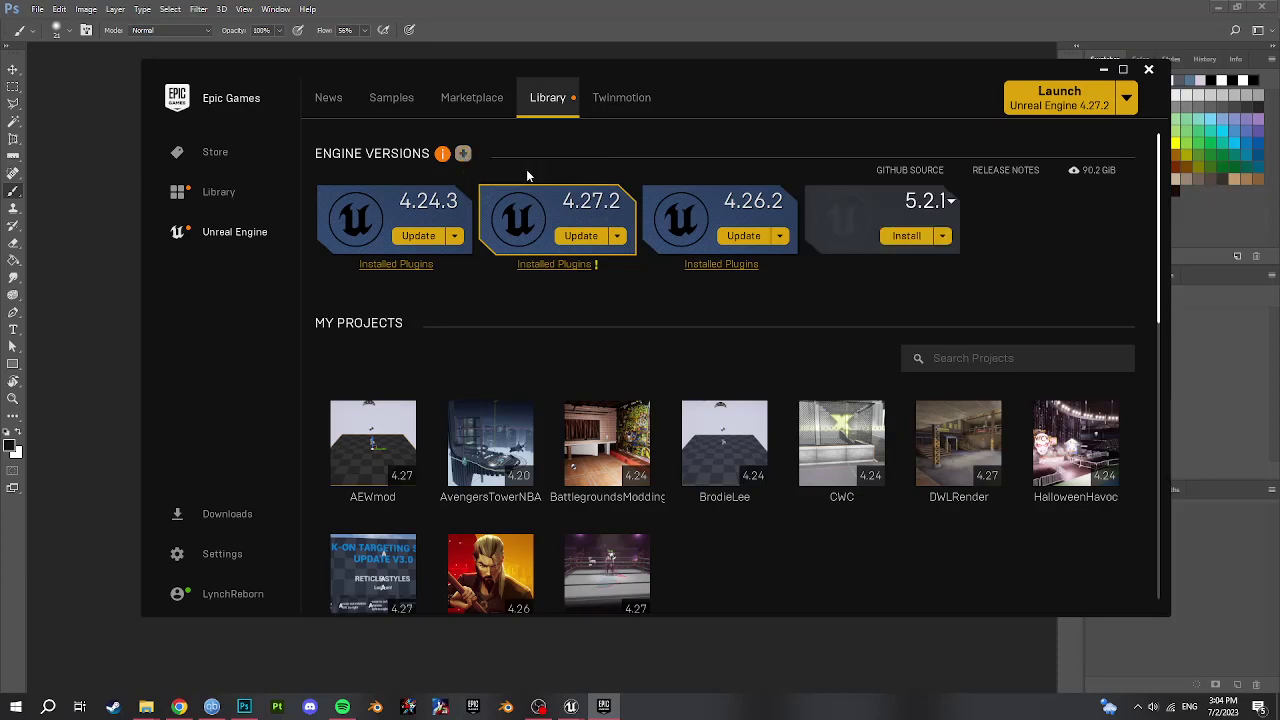
pyautogui.click(932, 207)
pyautogui.click(831, 294)
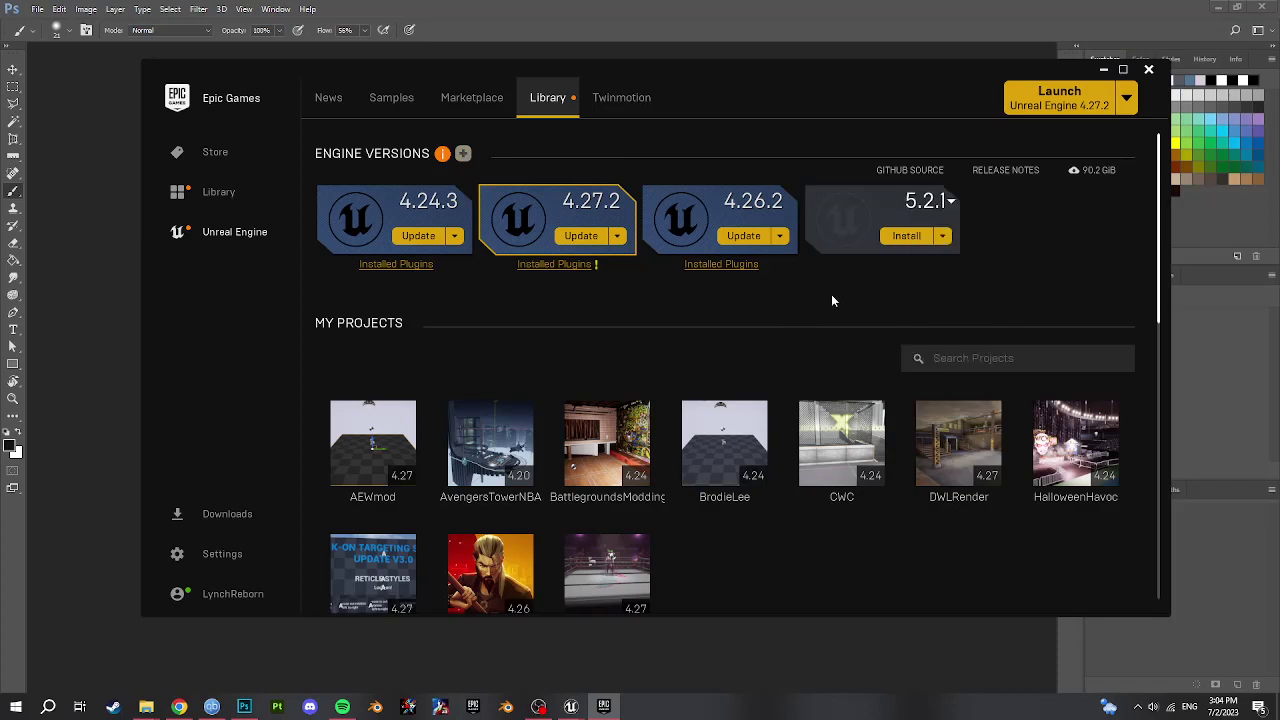
pyautogui.click(948, 206)
pyautogui.click(816, 198)
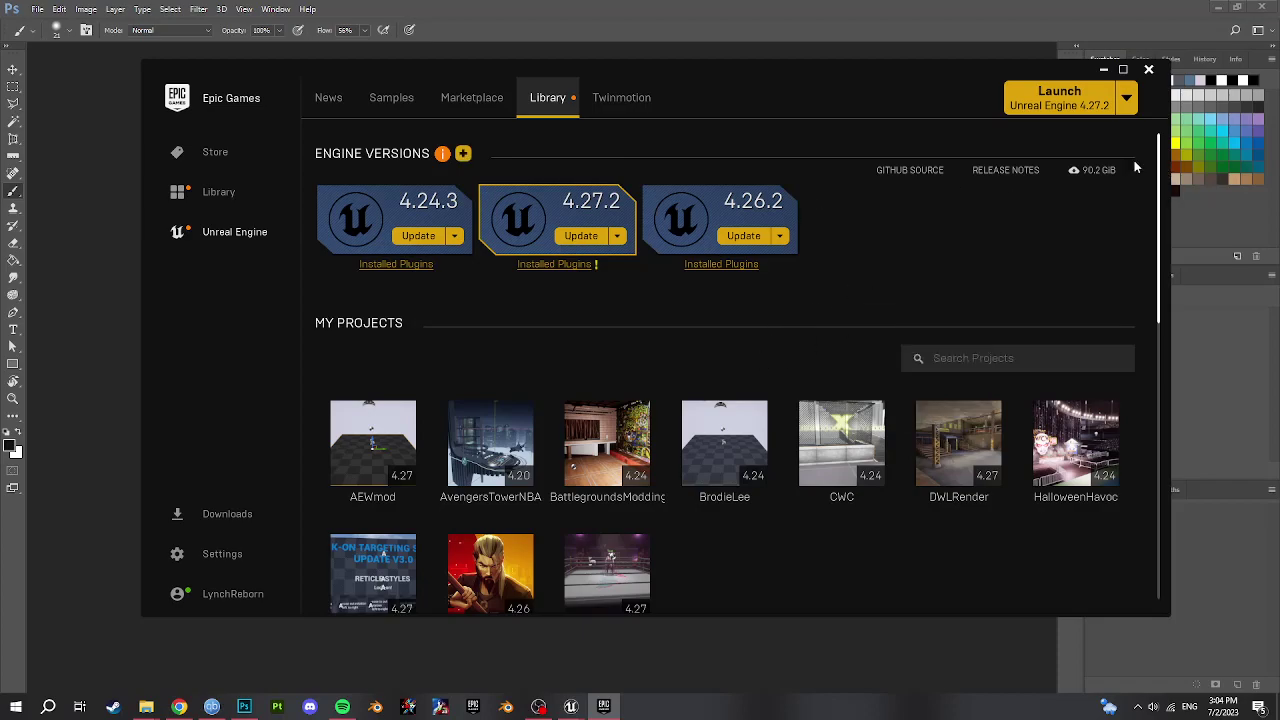
# - Launch Unreal Engine 4.27.2 and start a new Games project from the Blank template
pyautogui.click(1099, 94)
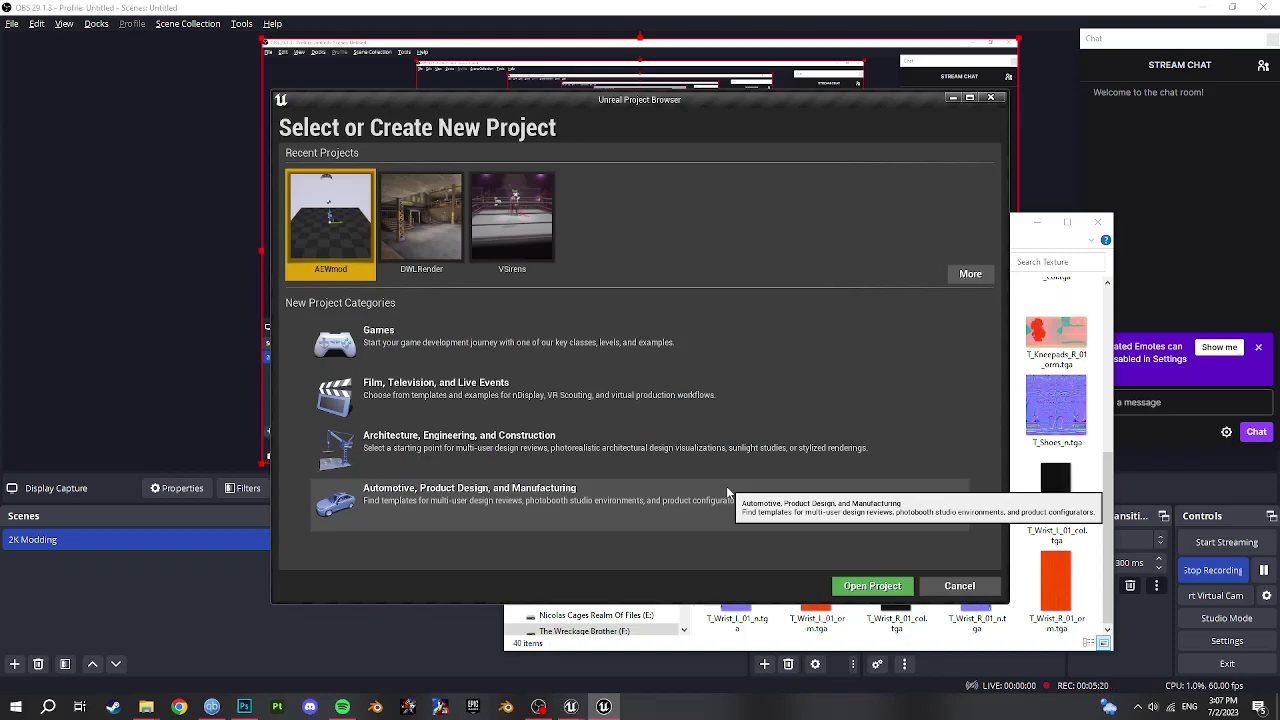
pyautogui.click(355, 345)
pyautogui.click(783, 586)
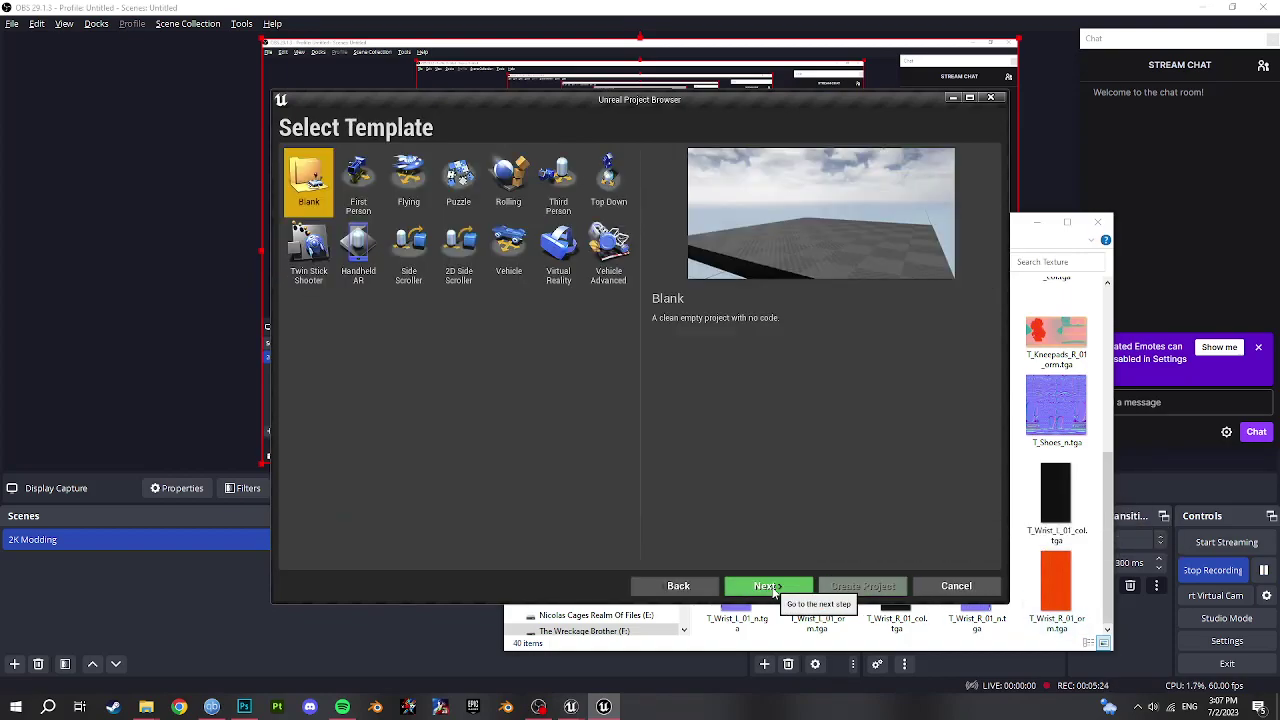
pyautogui.click(766, 588)
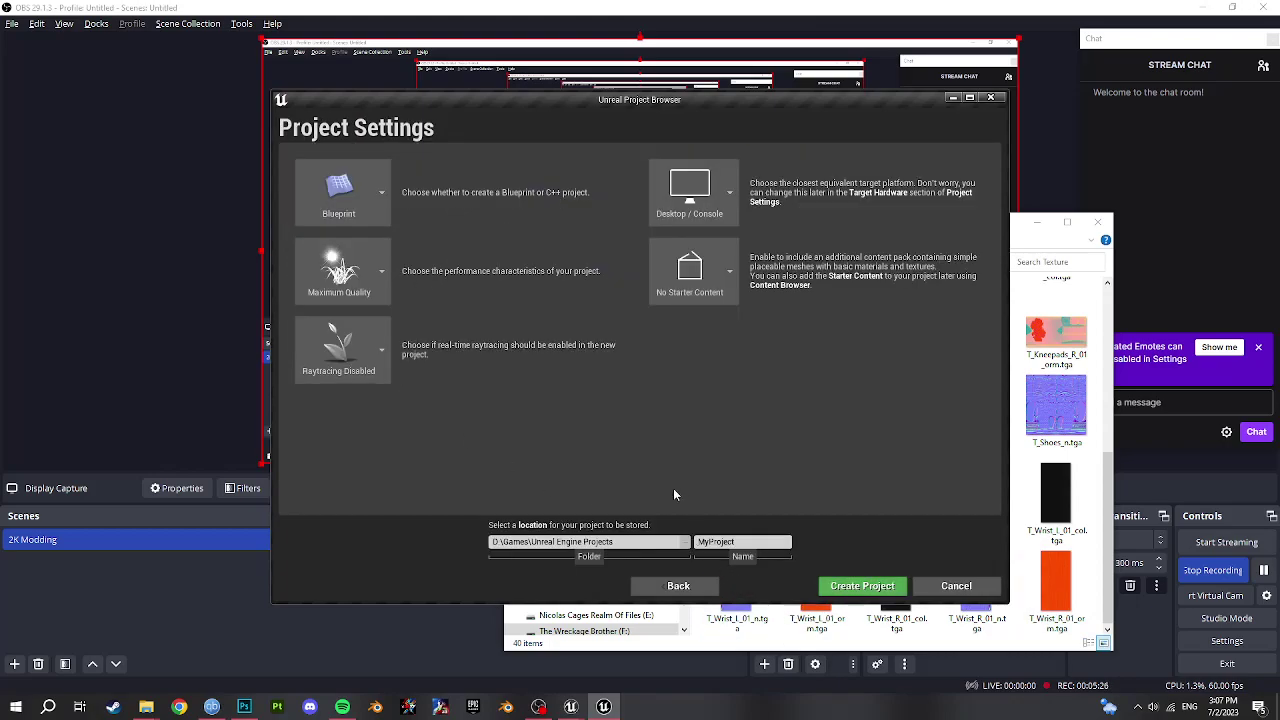
# - Name the project AEWFightForever and create it in D:\Games\Unreal Engine Projects with no starter content
pyautogui.click(741, 541)
pyautogui.write('AEWFightForever')
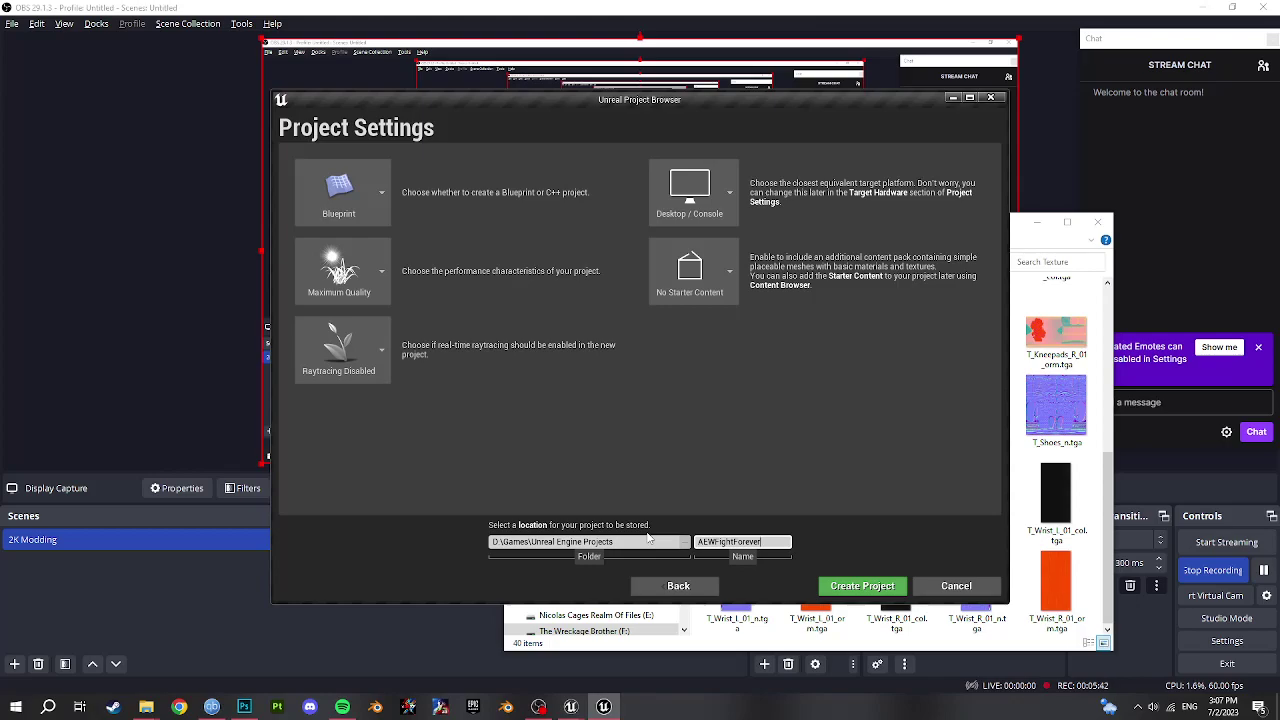
pyautogui.doubleClick(619, 539)
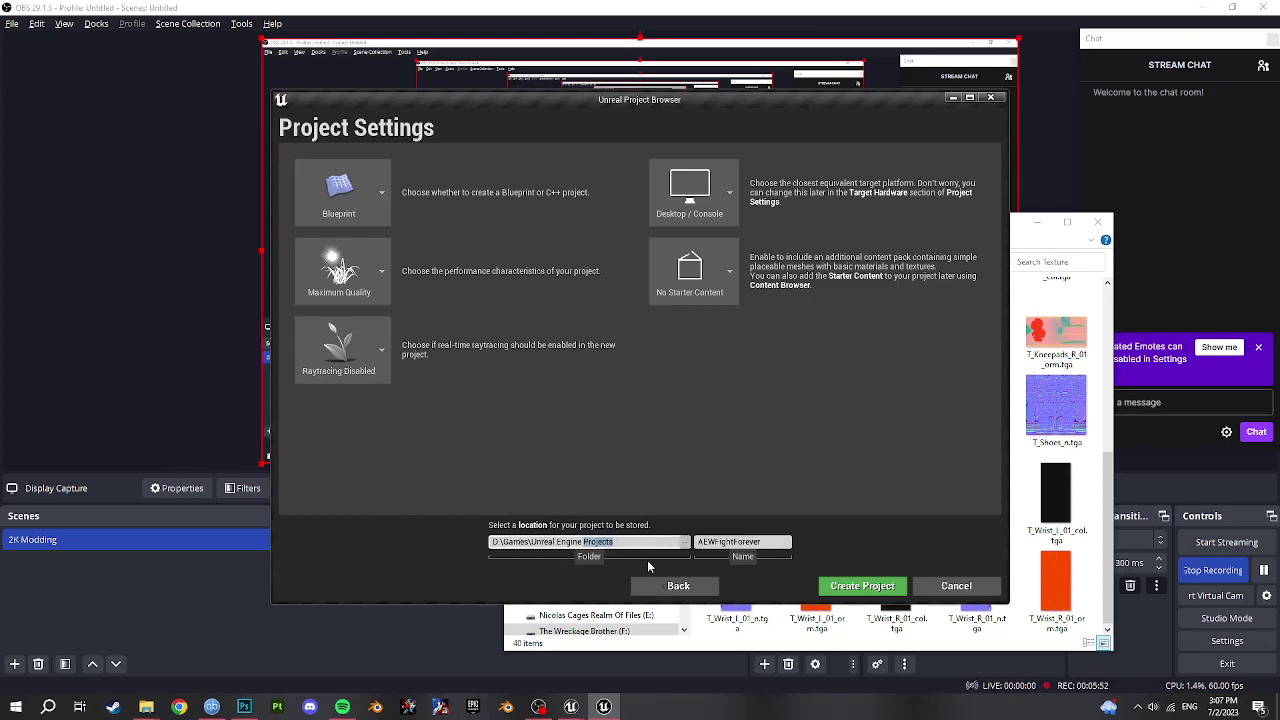
pyautogui.click(843, 590)
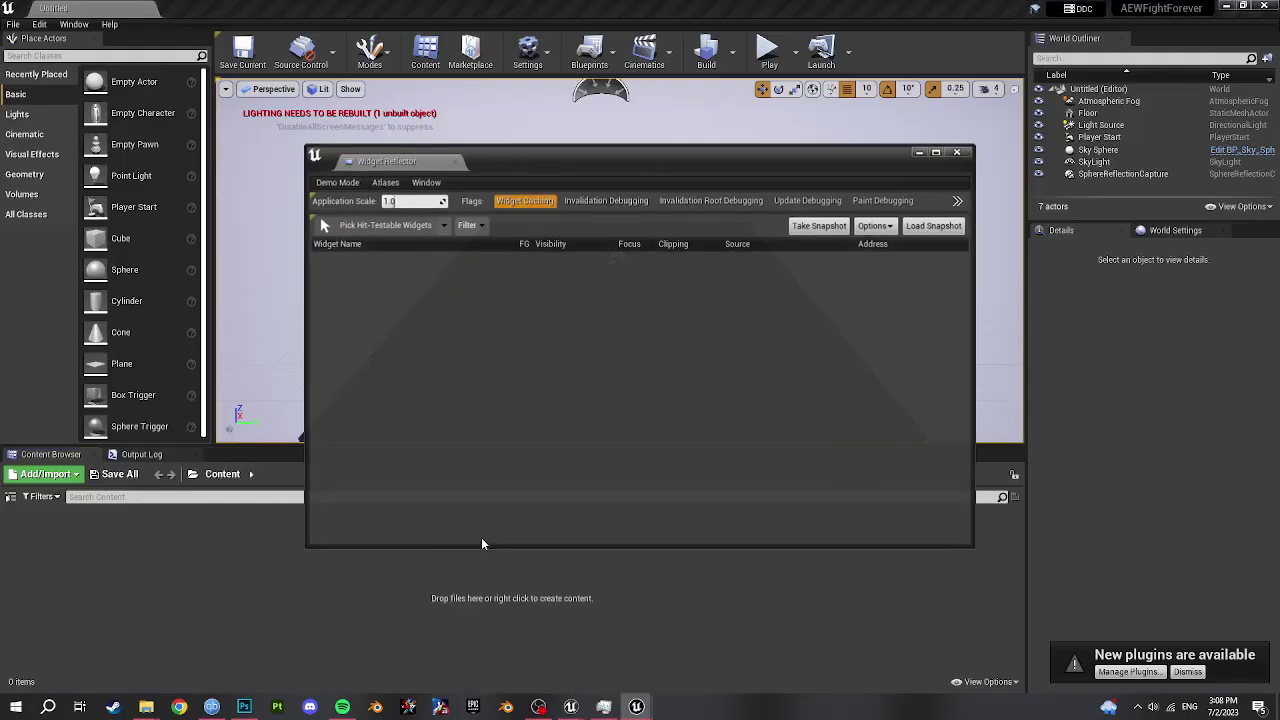
# - Close the Widget Reflector window and show the folder tree of the Content Browser
pyautogui.click(957, 152)
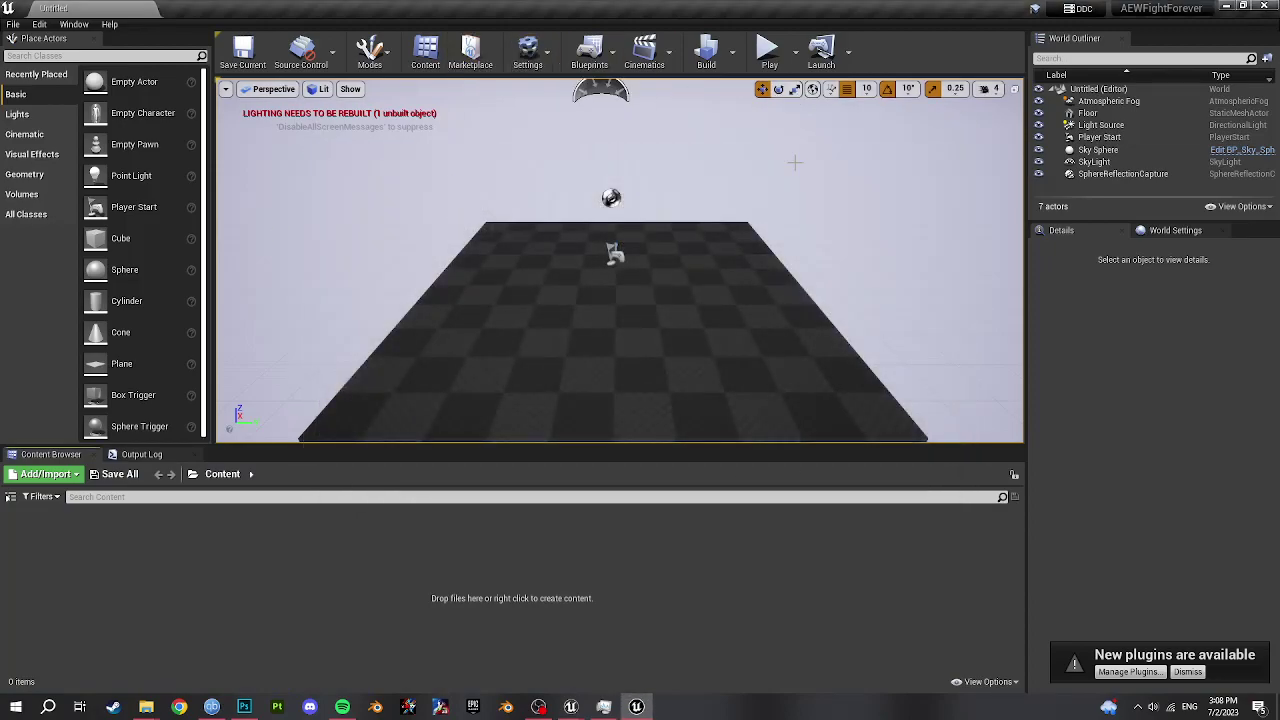
pyautogui.click(10, 497)
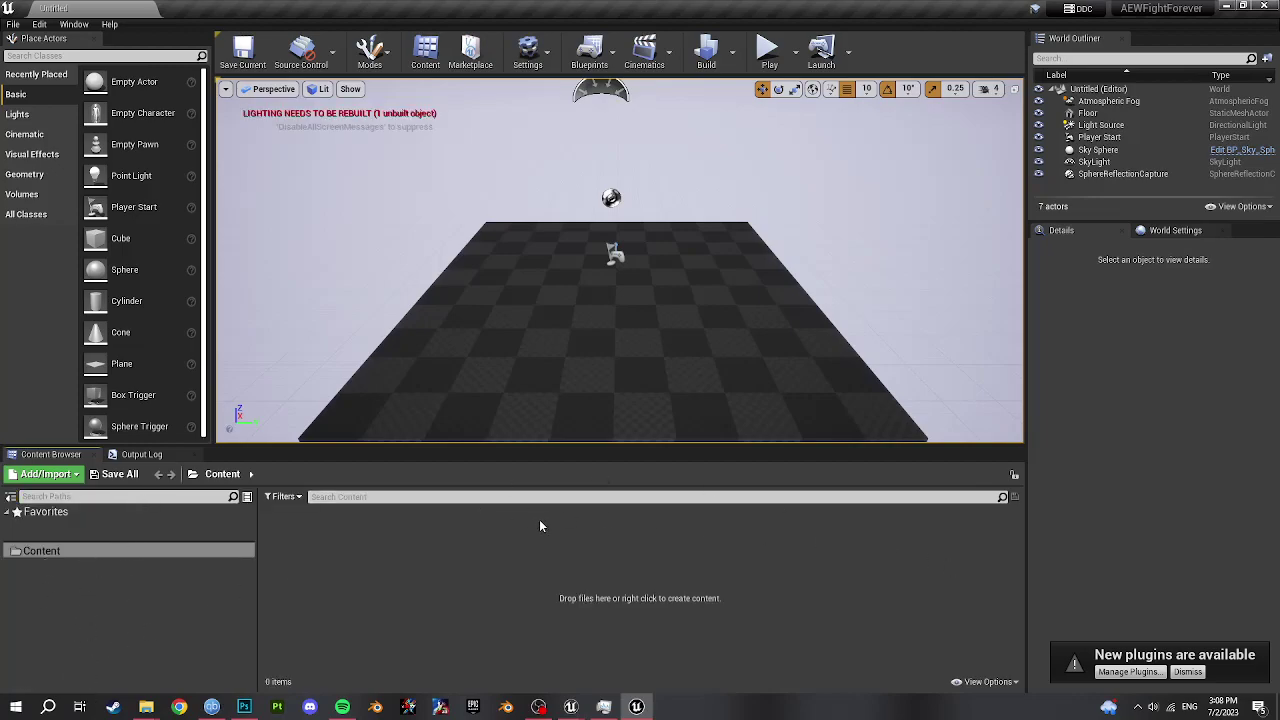
# - Enable Use Io Store and Generate Chunks in the project's Packaging settings, and close the settings
pyautogui.click(536, 58)
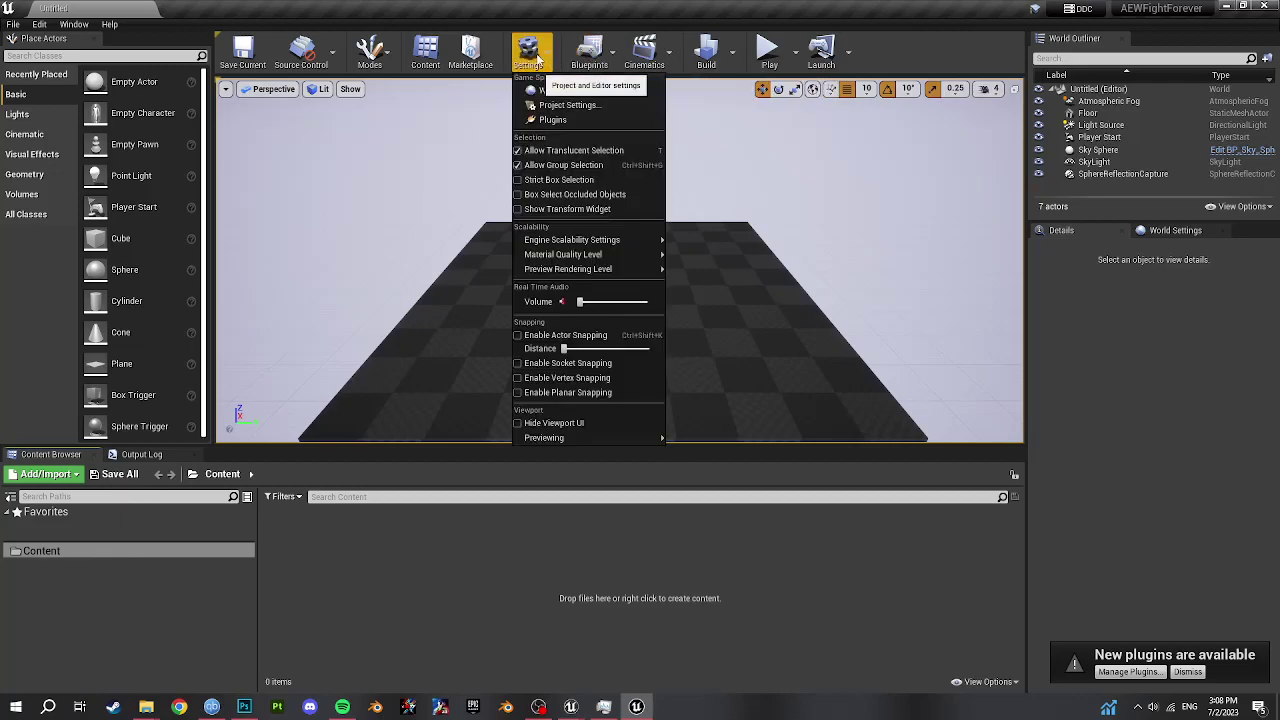
pyautogui.click(542, 106)
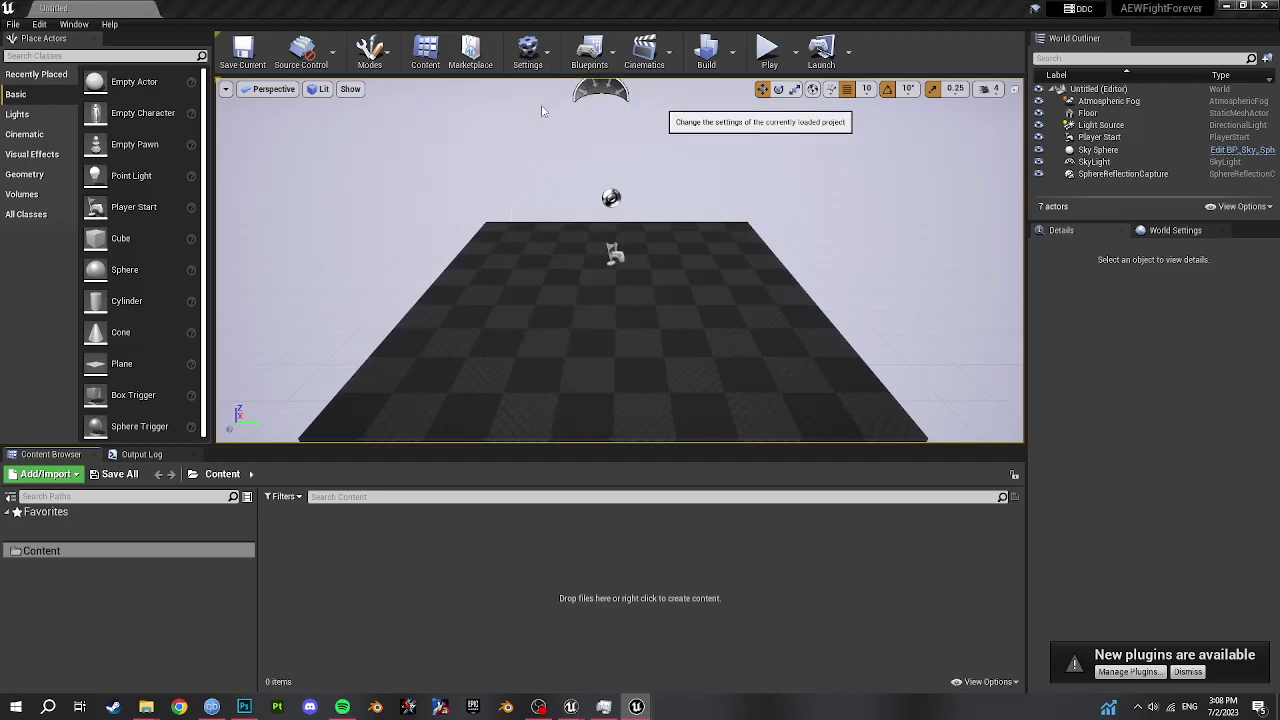
pyautogui.scroll(-2, 747, 407)
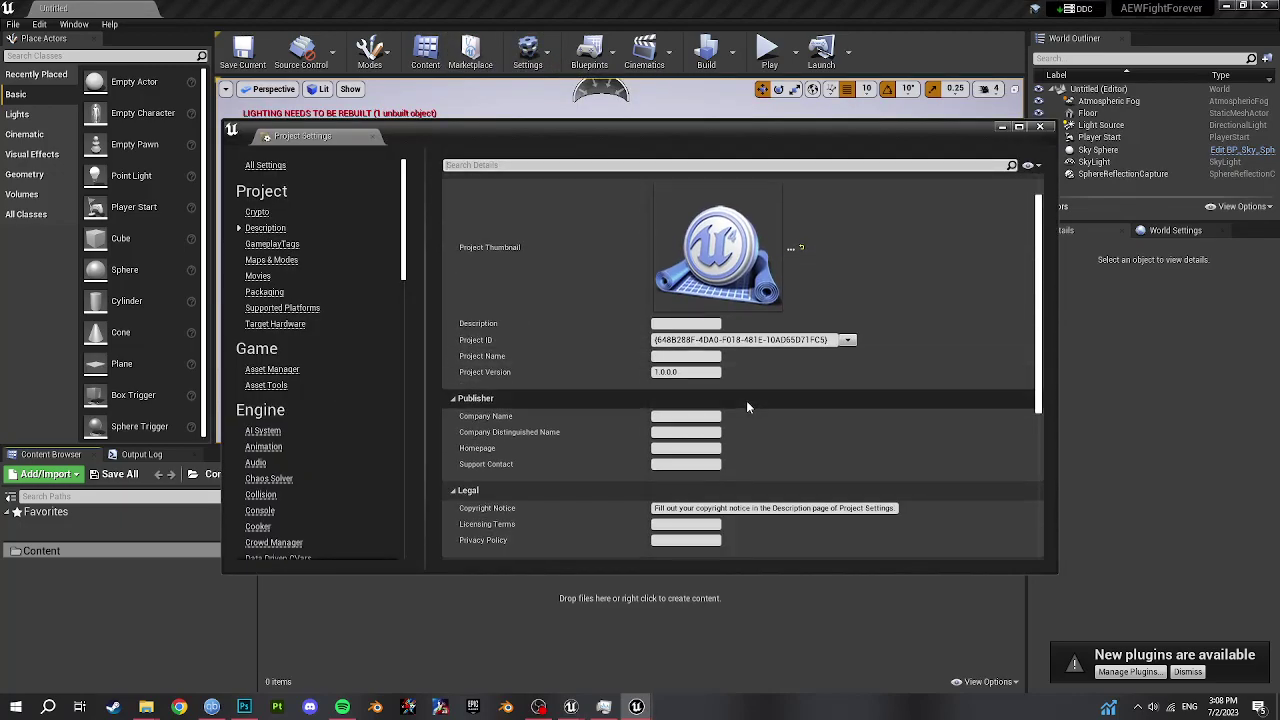
pyautogui.scroll(-2, 746, 407)
pyautogui.click(264, 292)
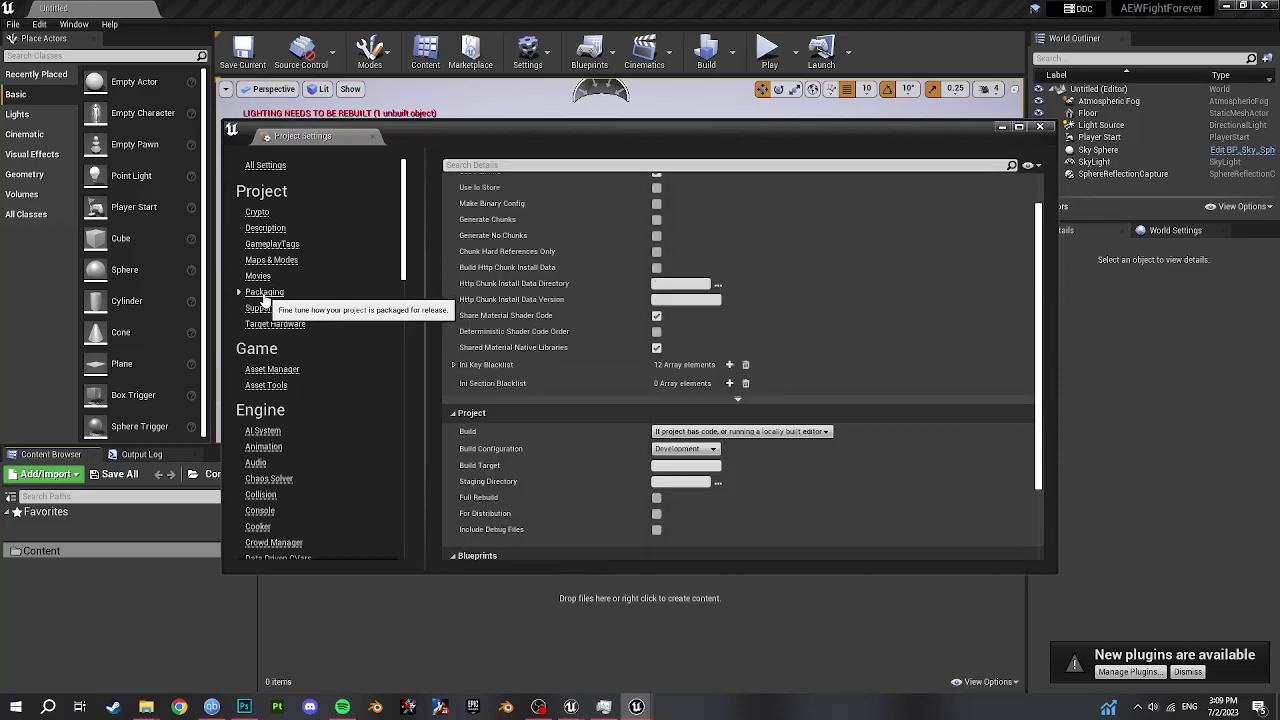
pyautogui.scroll(4, 751, 369)
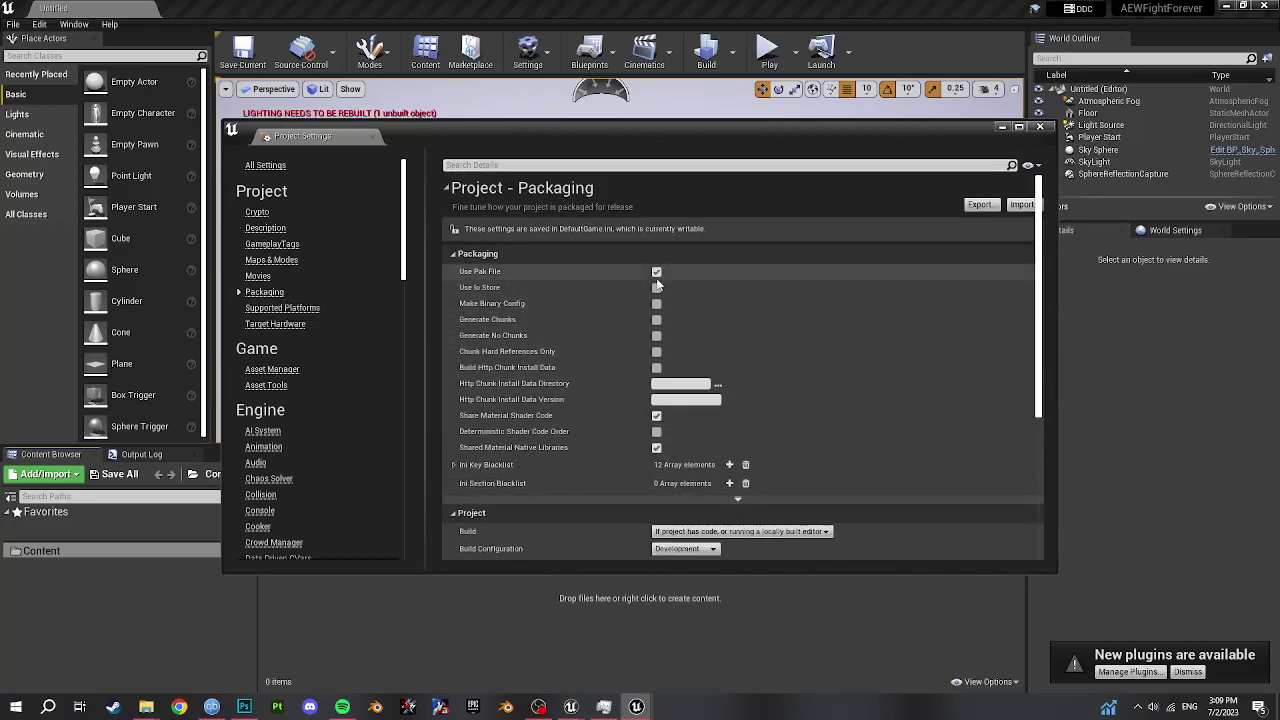
pyautogui.click(657, 287)
pyautogui.click(657, 319)
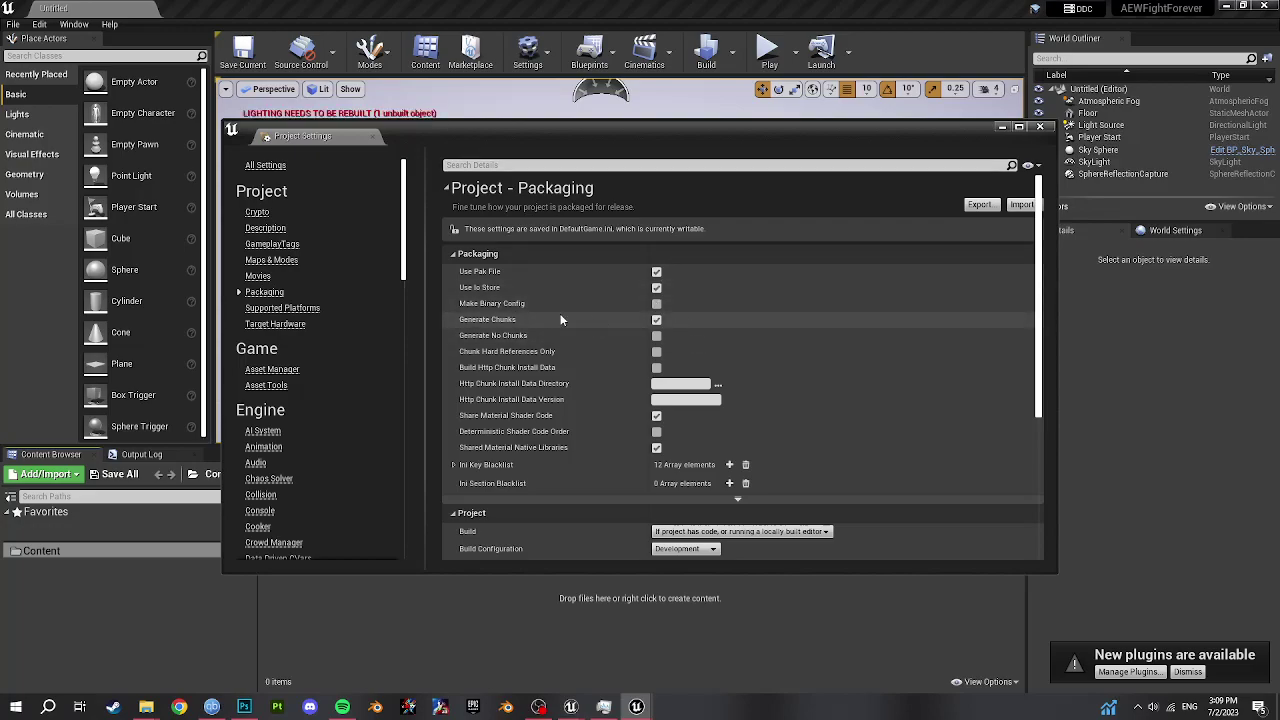
pyautogui.click(1040, 128)
# - Enable Allow ChunkID Assignments in the Experimental editor preferences and close the preferences
pyautogui.click(40, 24)
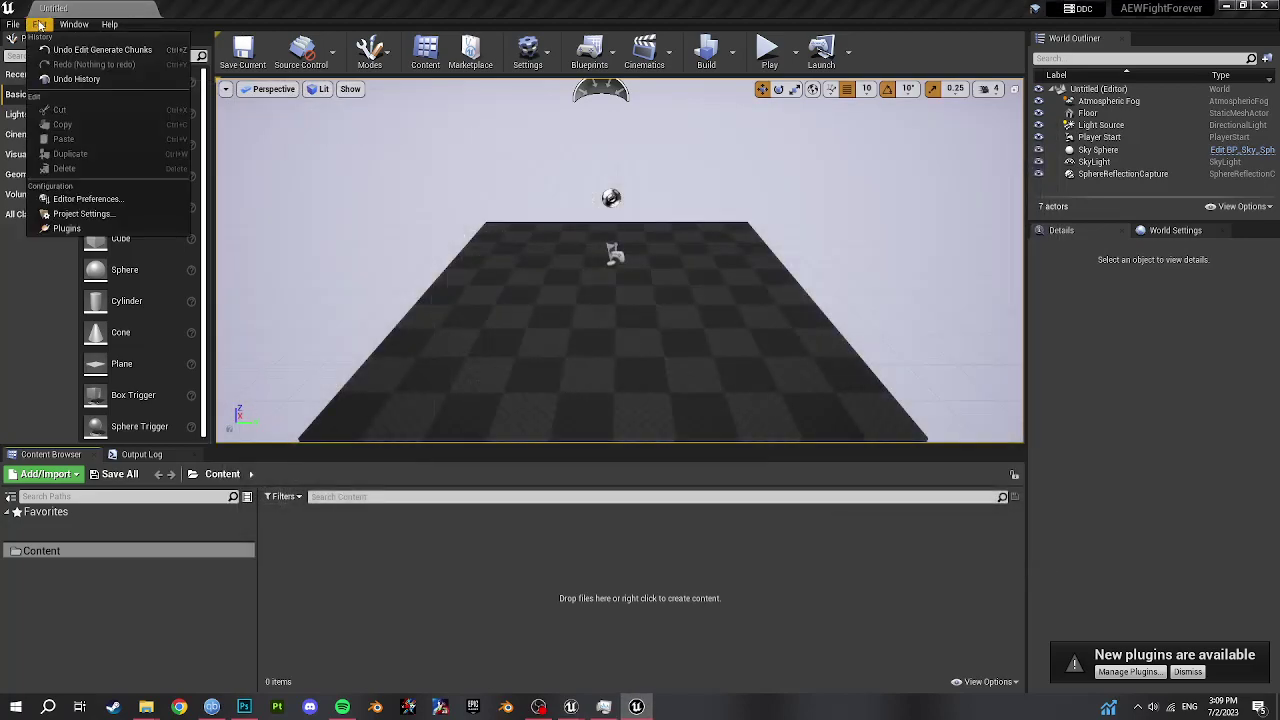
pyautogui.click(53, 200)
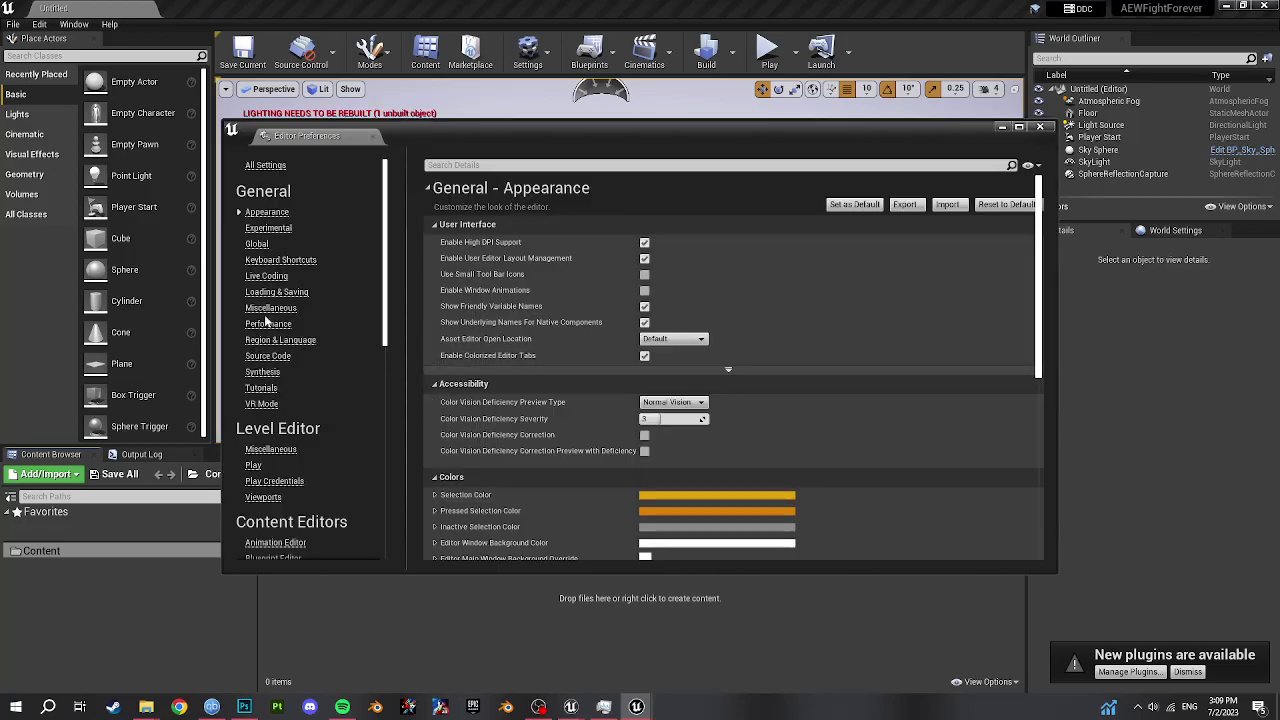
pyautogui.click(270, 228)
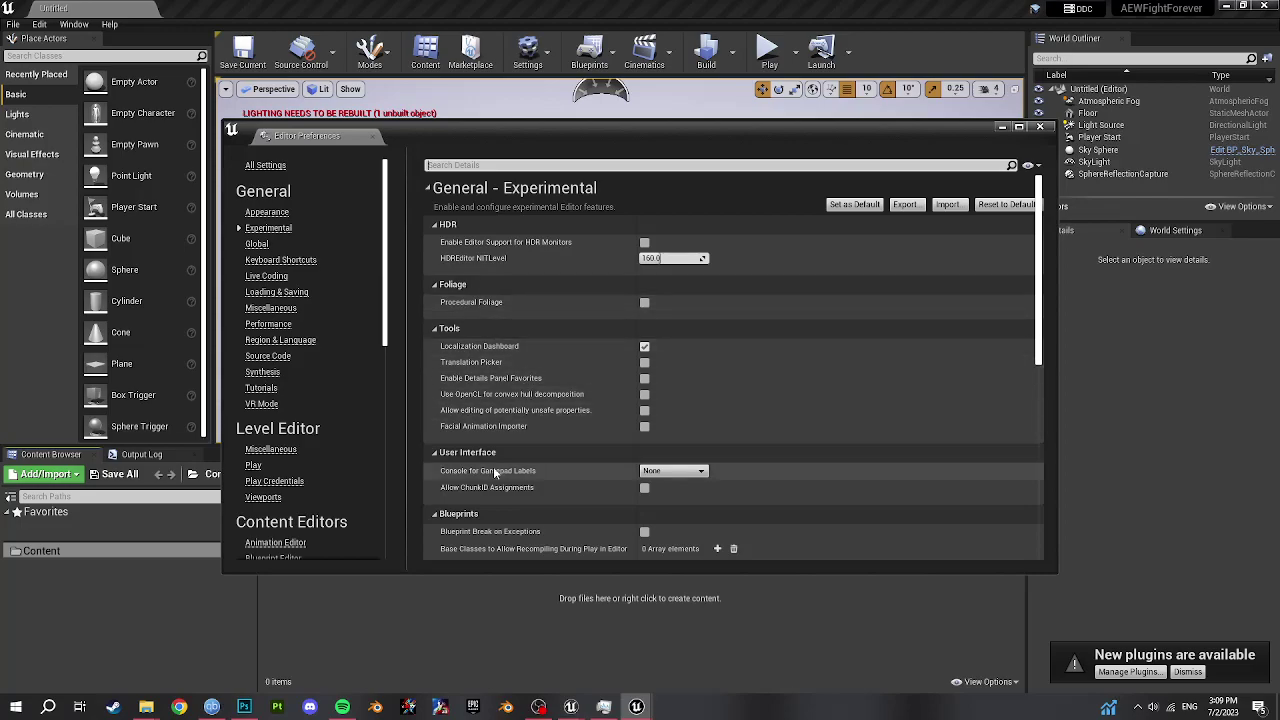
pyautogui.click(645, 488)
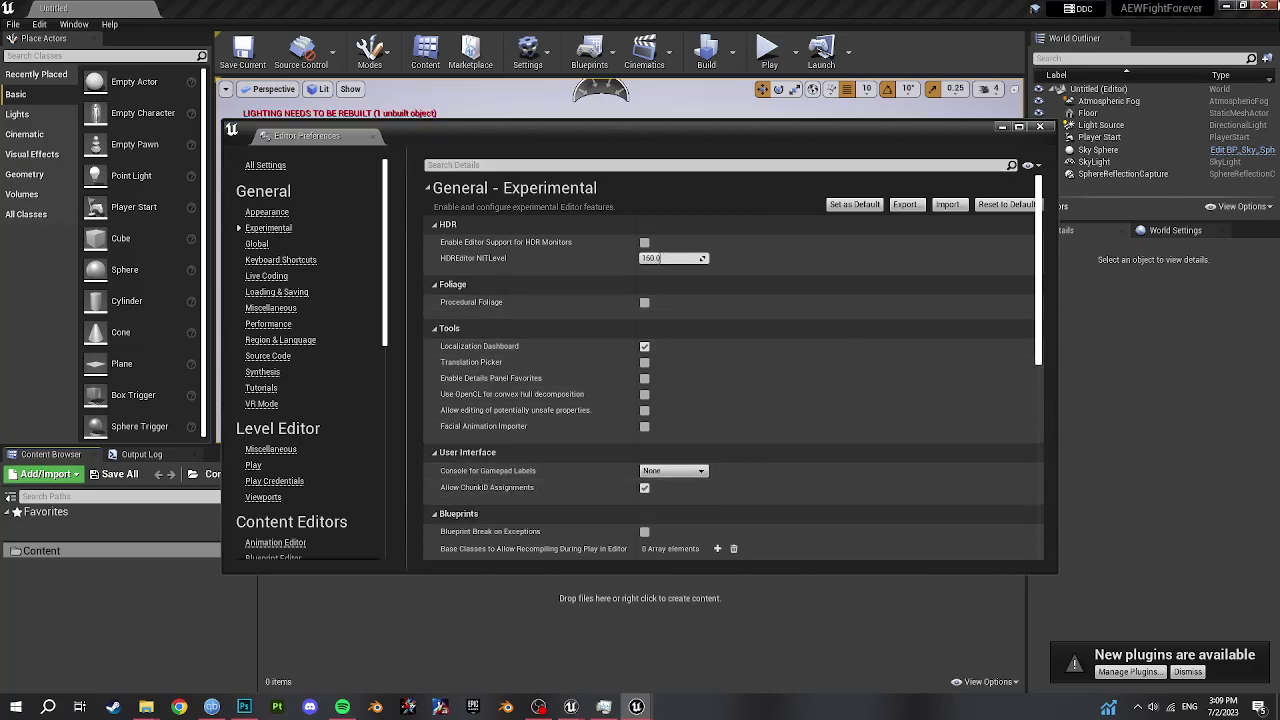
pyautogui.click(1041, 128)
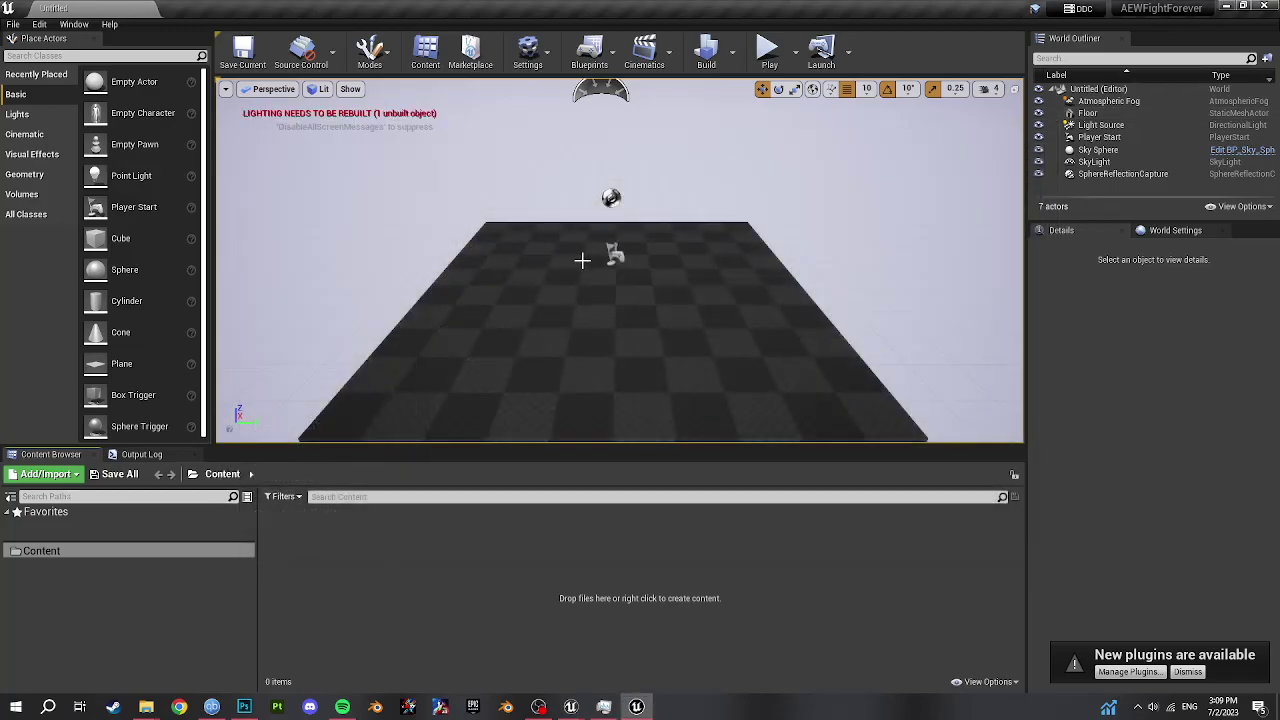
# - Examine the exported folder structure under UmodelExport\Game in File Explorer to find the name of its data folder
pyautogui.moveTo(146, 707)
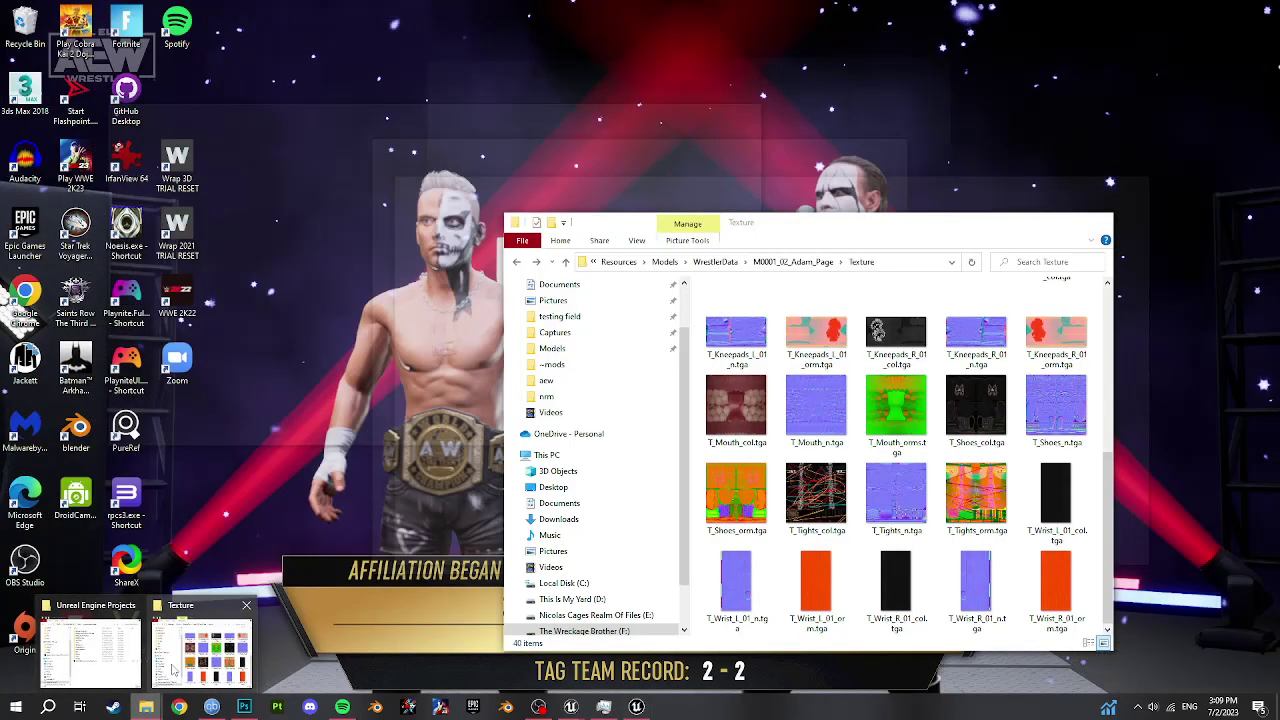
pyautogui.click(173, 671)
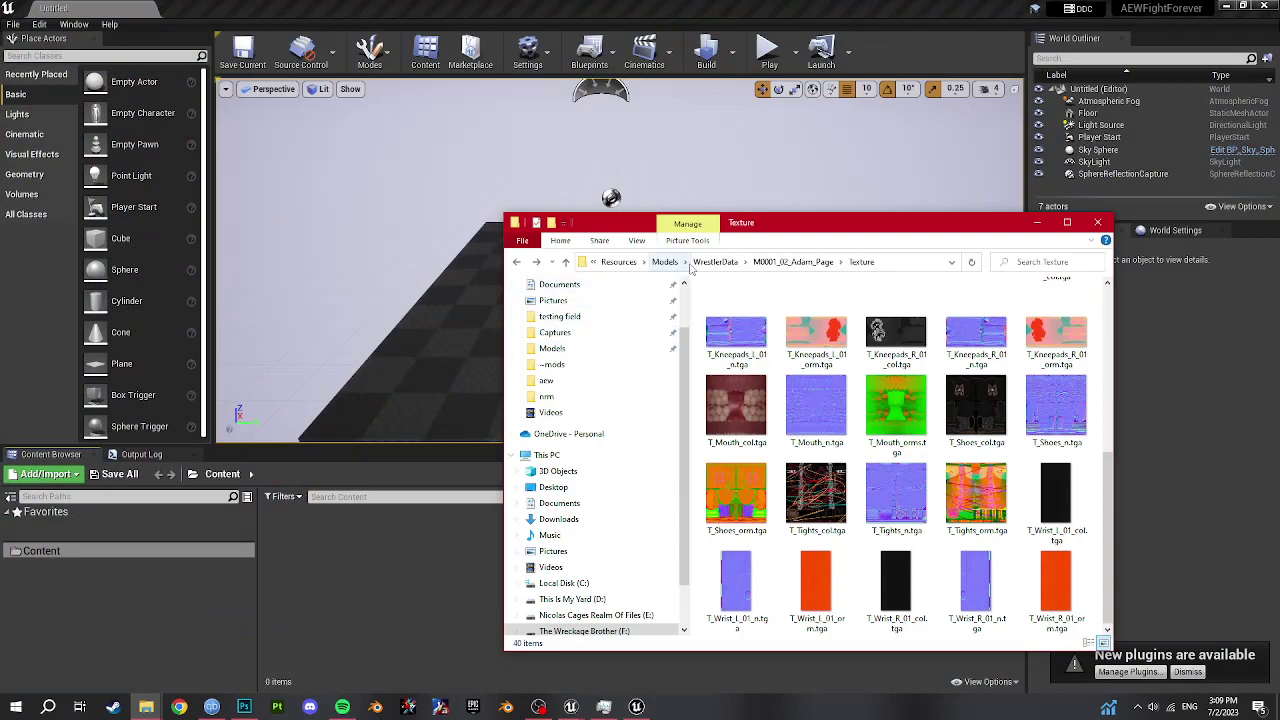
pyautogui.click(619, 262)
pyautogui.click(722, 262)
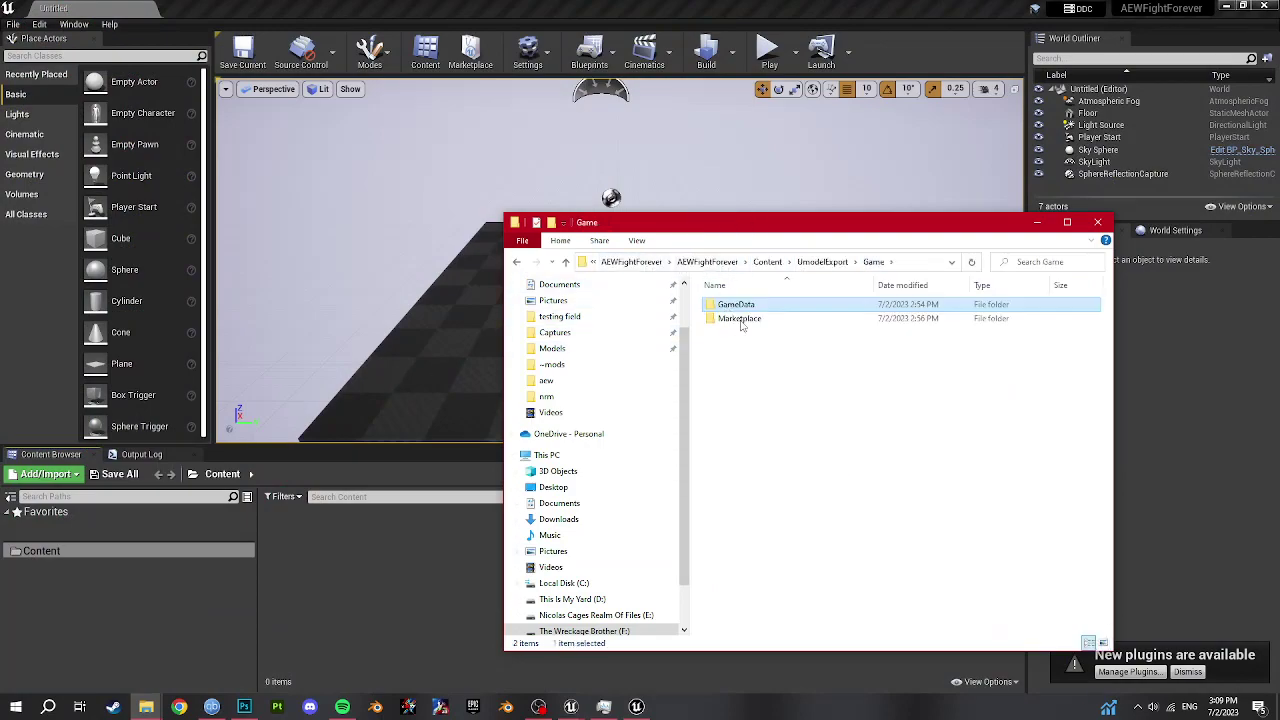
pyautogui.hotkey('alt', 'Up')
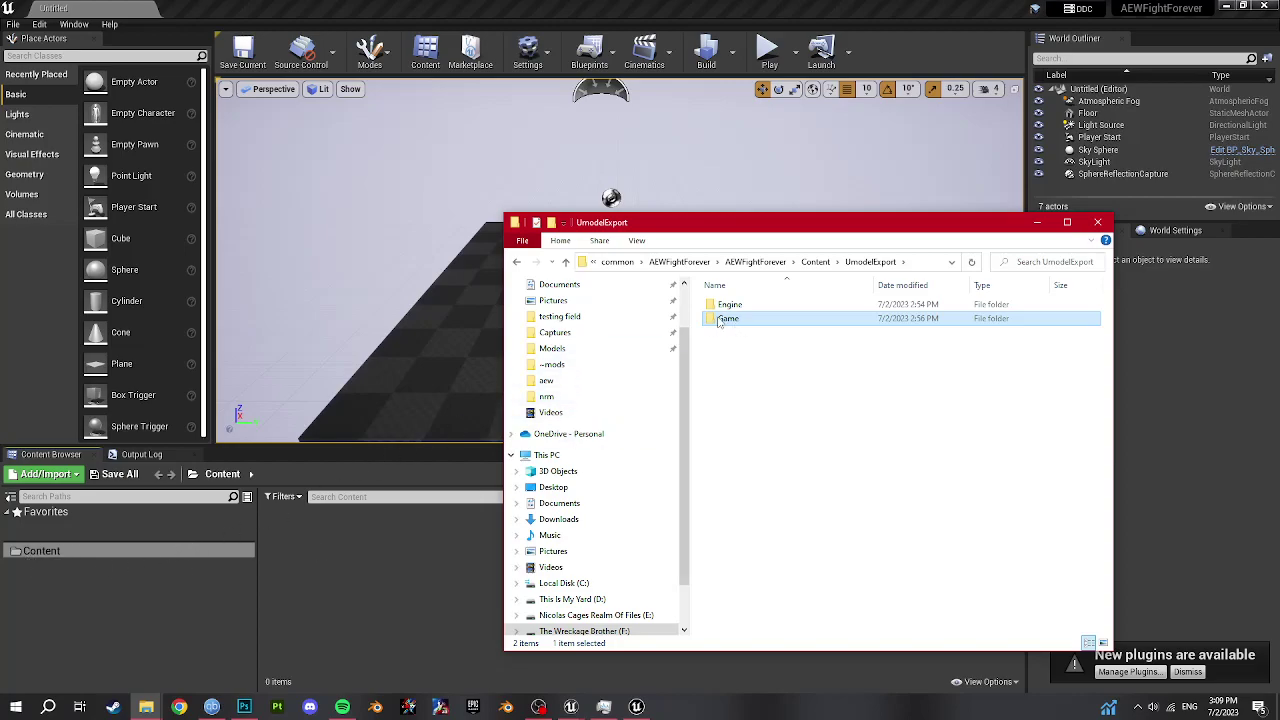
pyautogui.doubleClick(722, 319)
pyautogui.click(745, 306)
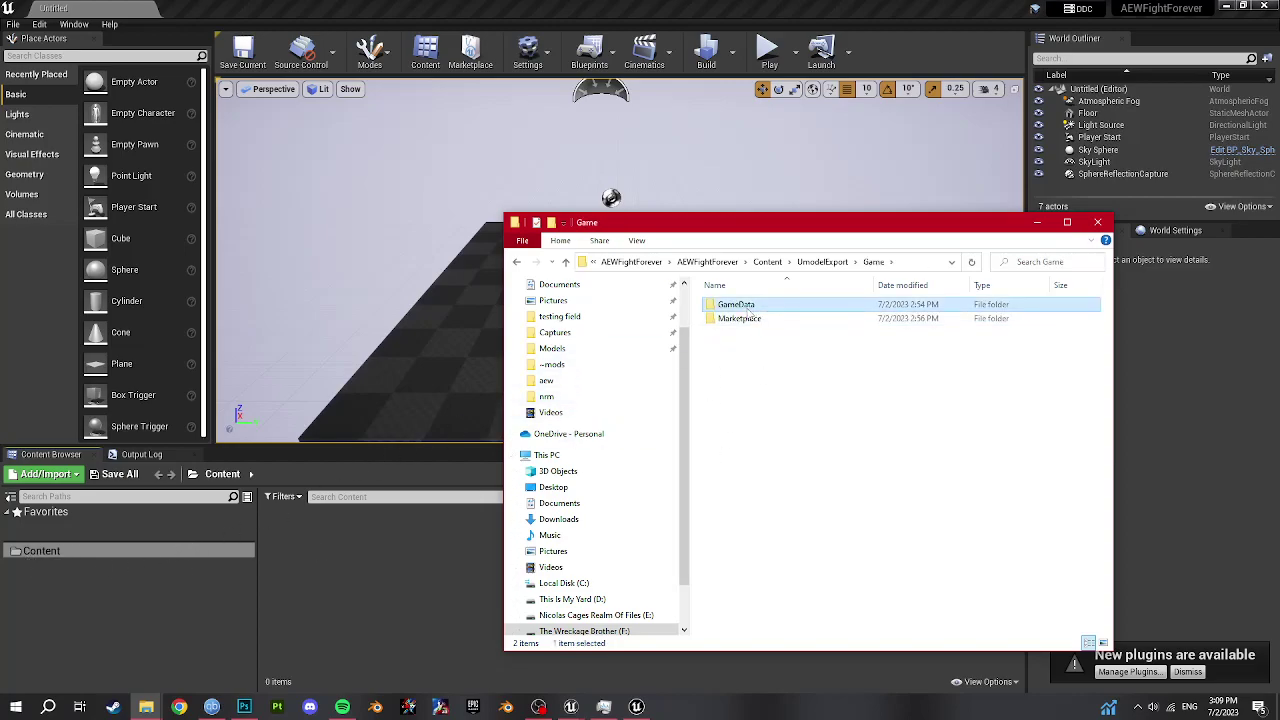
pyautogui.click(746, 306)
pyautogui.press('Escape')
# - Create a GameData folder in the project's Content folder
pyautogui.click(418, 601)
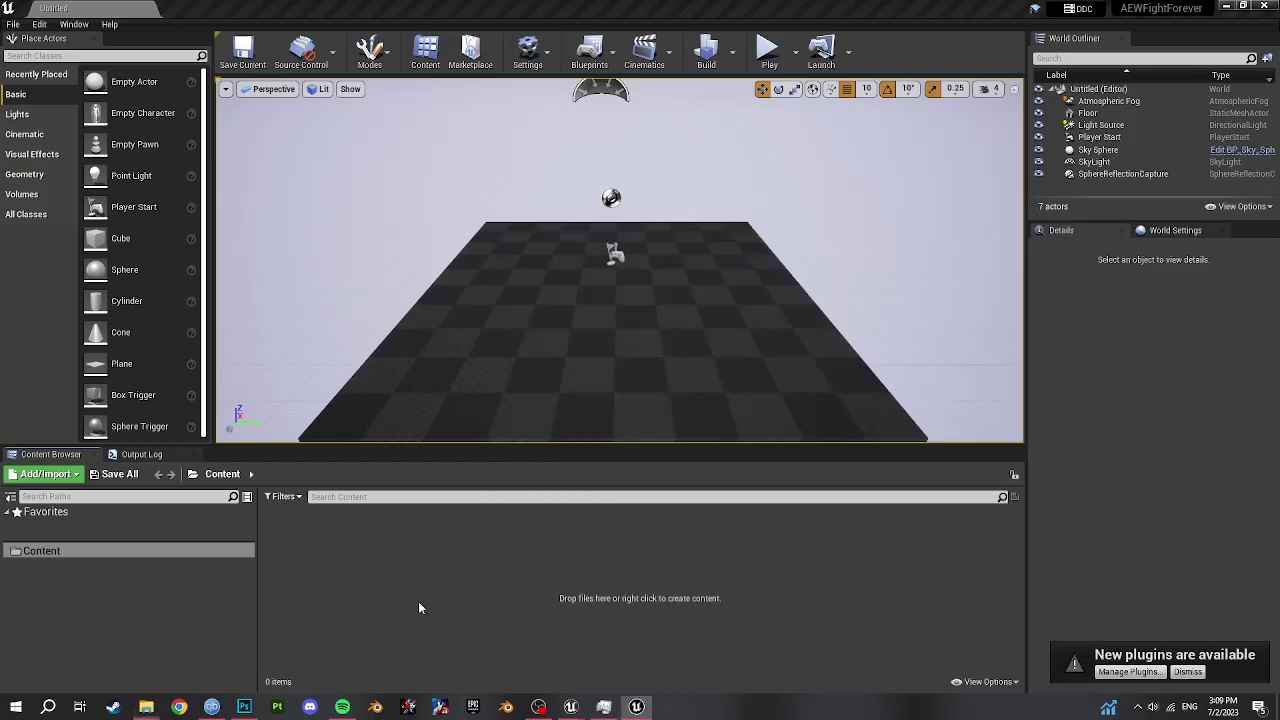
pyautogui.rightClick(418, 601)
pyautogui.click(466, 199)
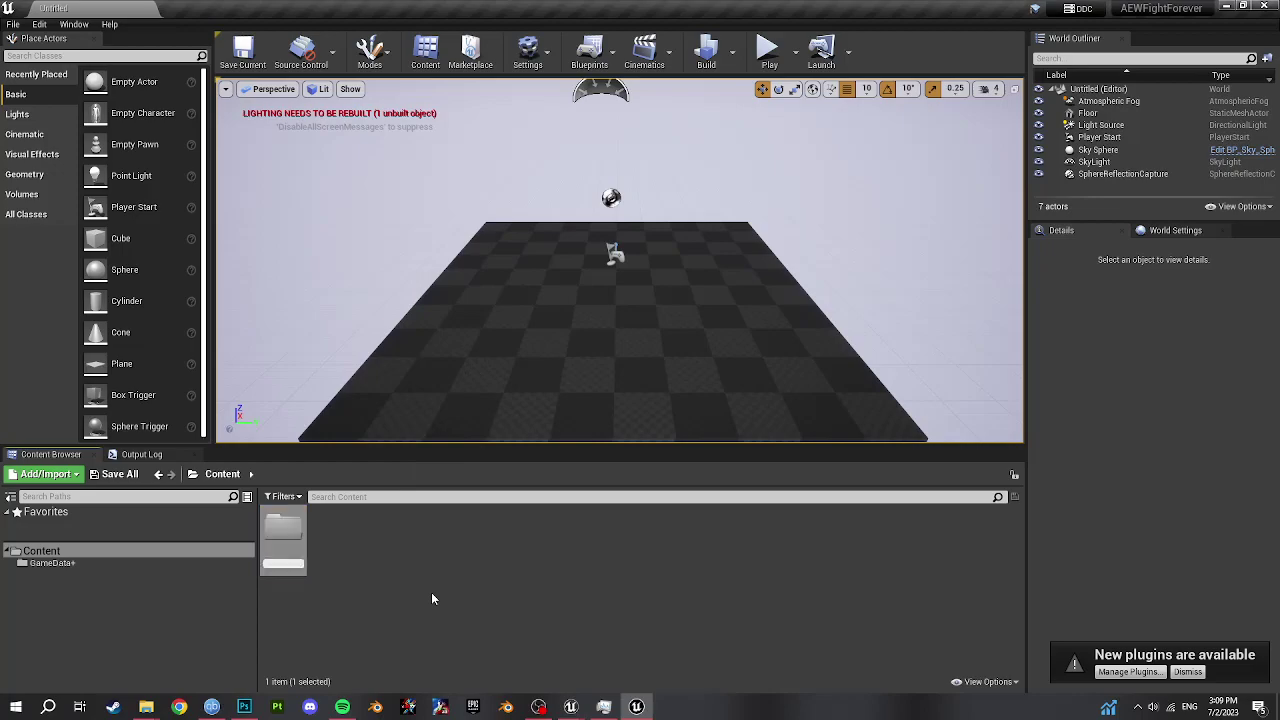
# - Create a Resources folder inside GameData, taking the name from the exported folder structure in File Explorer
pyautogui.hotkey('alt', 'Tab')
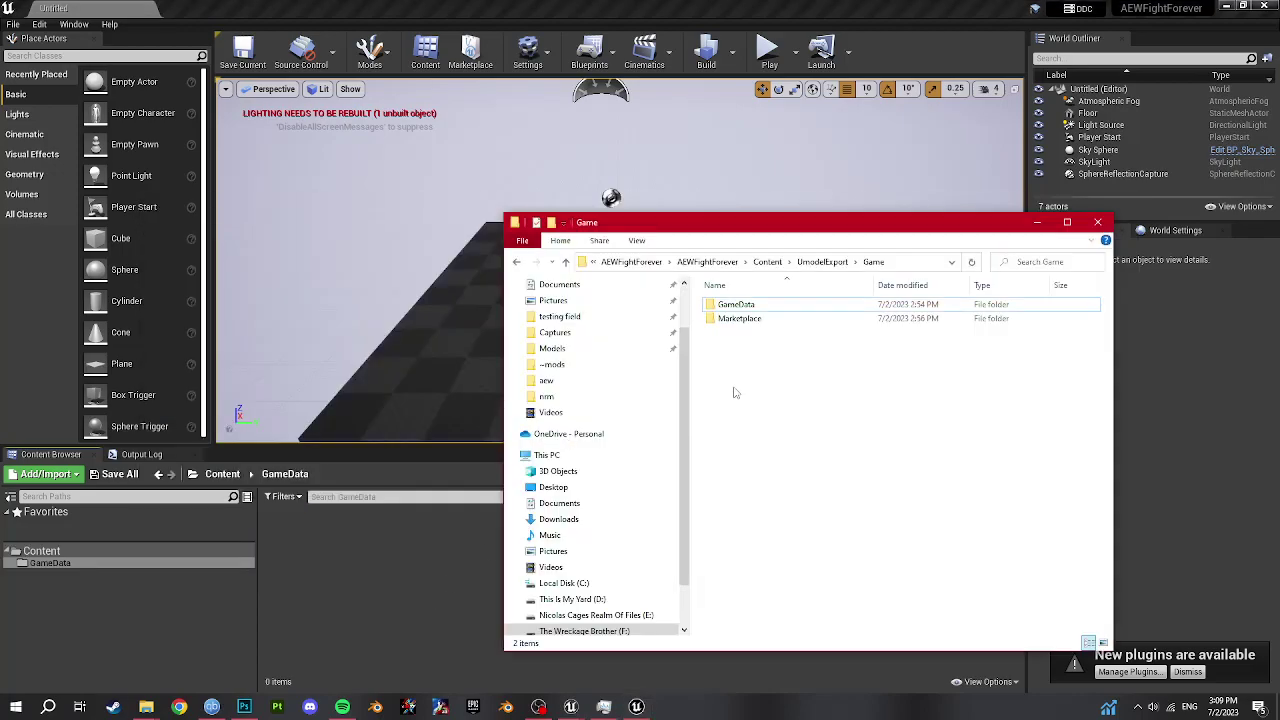
pyautogui.hotkey('alt', 'Up')
pyautogui.rightClick(736, 307)
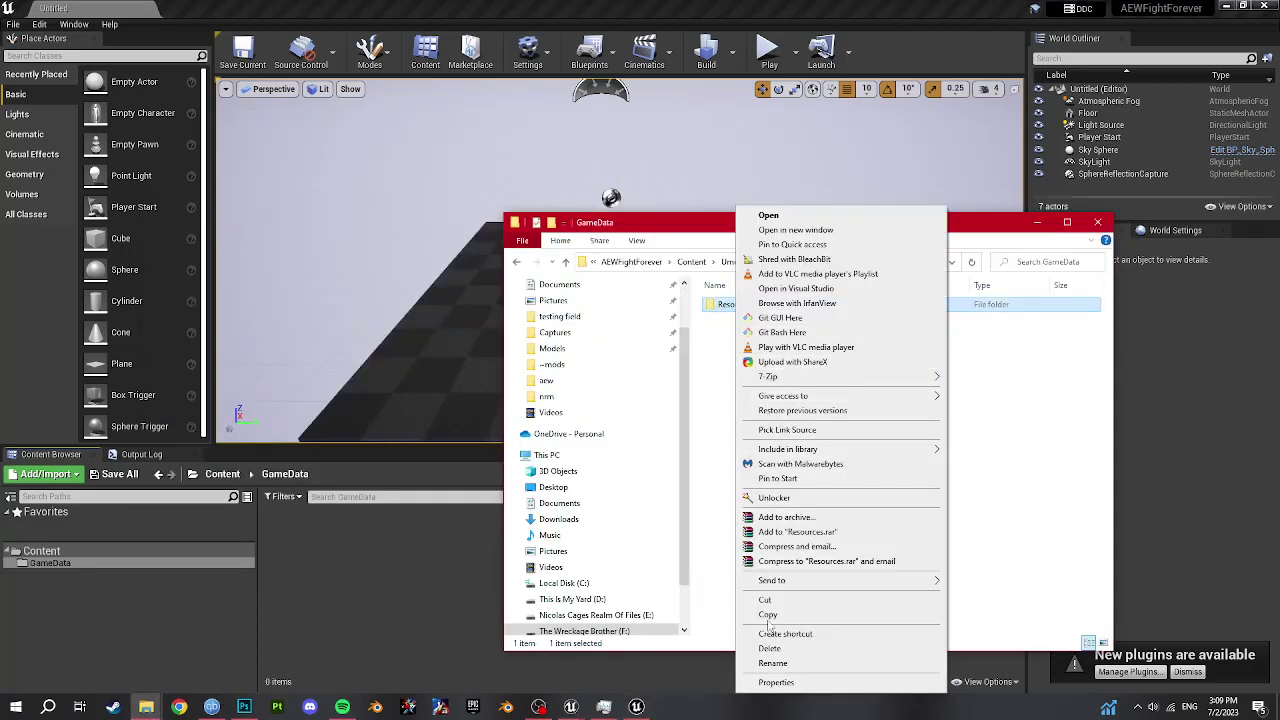
pyautogui.click(770, 665)
pyautogui.click(376, 533)
pyautogui.rightClick(376, 533)
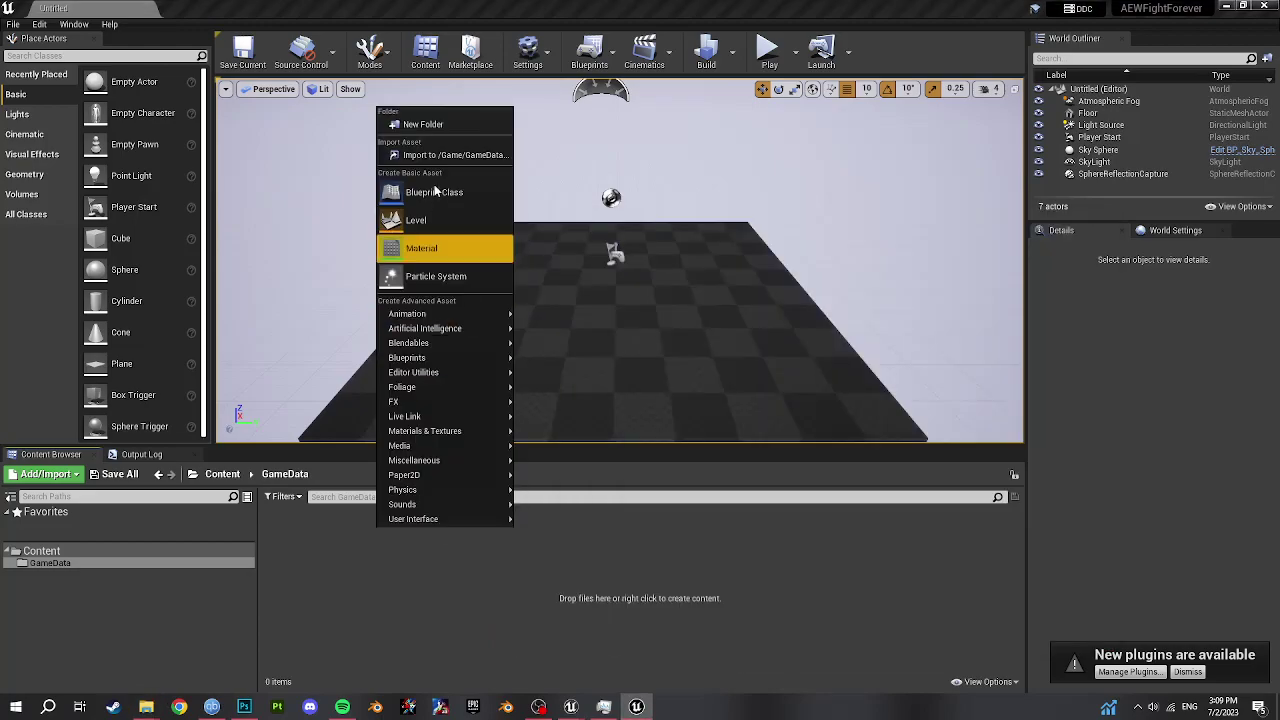
pyautogui.click(429, 123)
# - Open the exported Resources folder in File Explorer and create a matching Models folder inside the project's Resources folder
pyautogui.hotkey('alt', 'Tab')
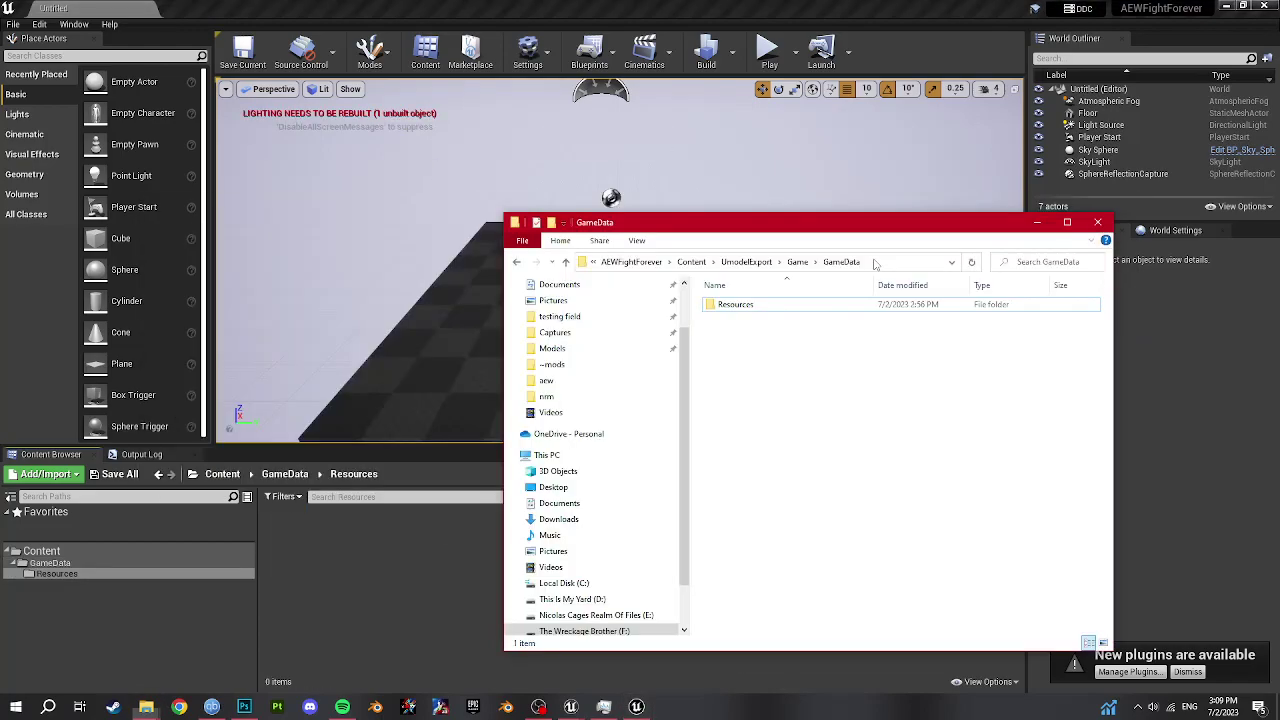
pyautogui.doubleClick(765, 304)
pyautogui.click(775, 310)
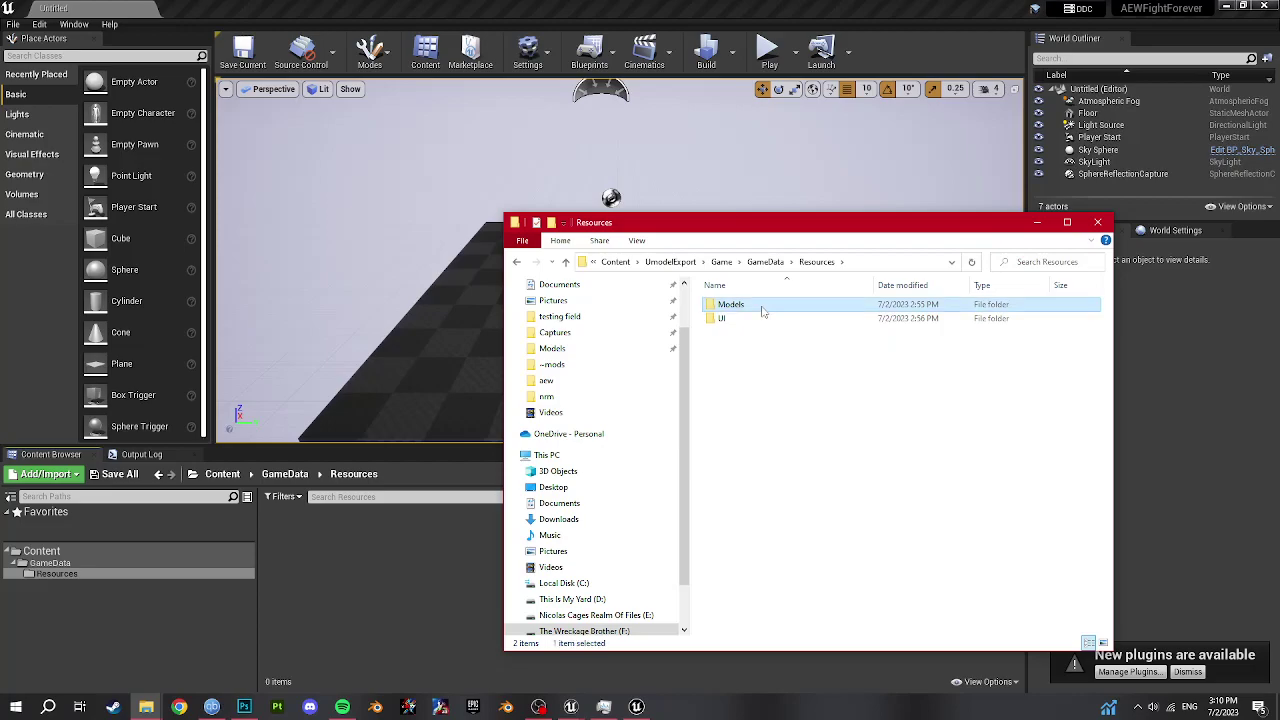
pyautogui.click(763, 304)
pyautogui.hotkey('alt', 'Tab')
pyautogui.rightClick(328, 553)
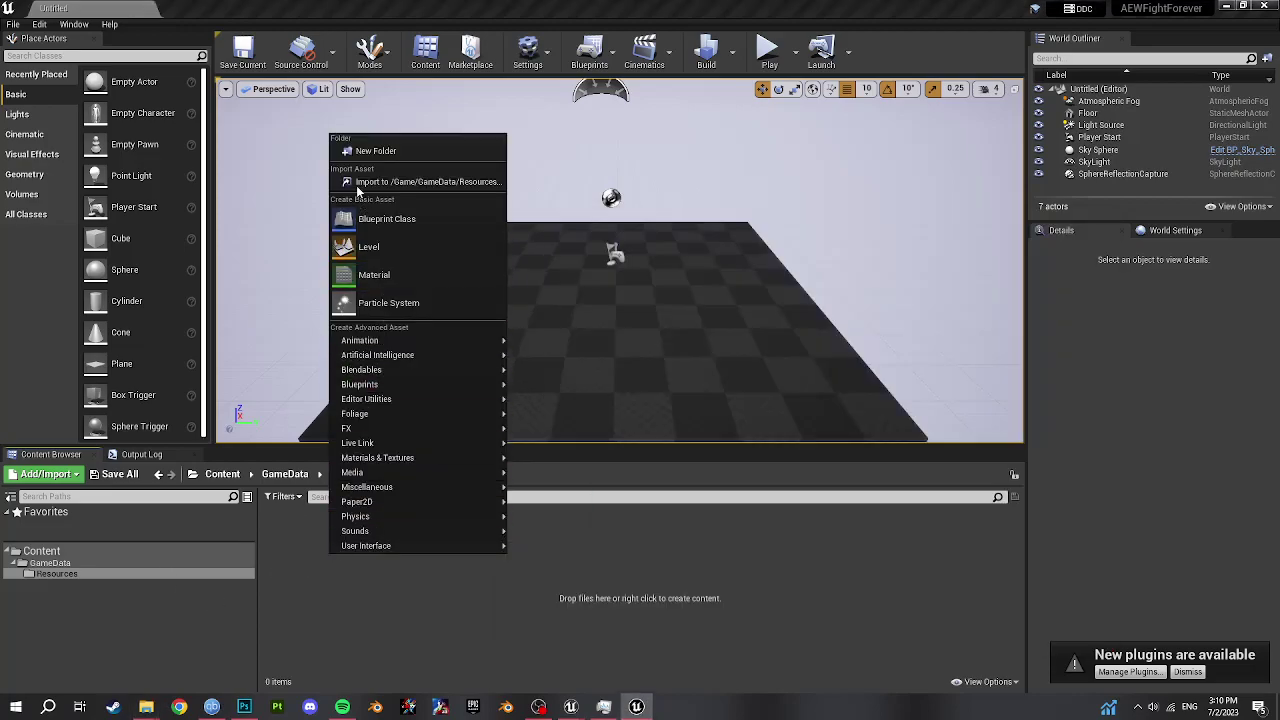
pyautogui.click(380, 149)
pyautogui.write('Models')
pyautogui.press('Return')
# - Copy the WrestlerData folder name from the exported Models folder and create a folder with that name inside the project's Models folder
pyautogui.hotkey('alt', 'Tab')
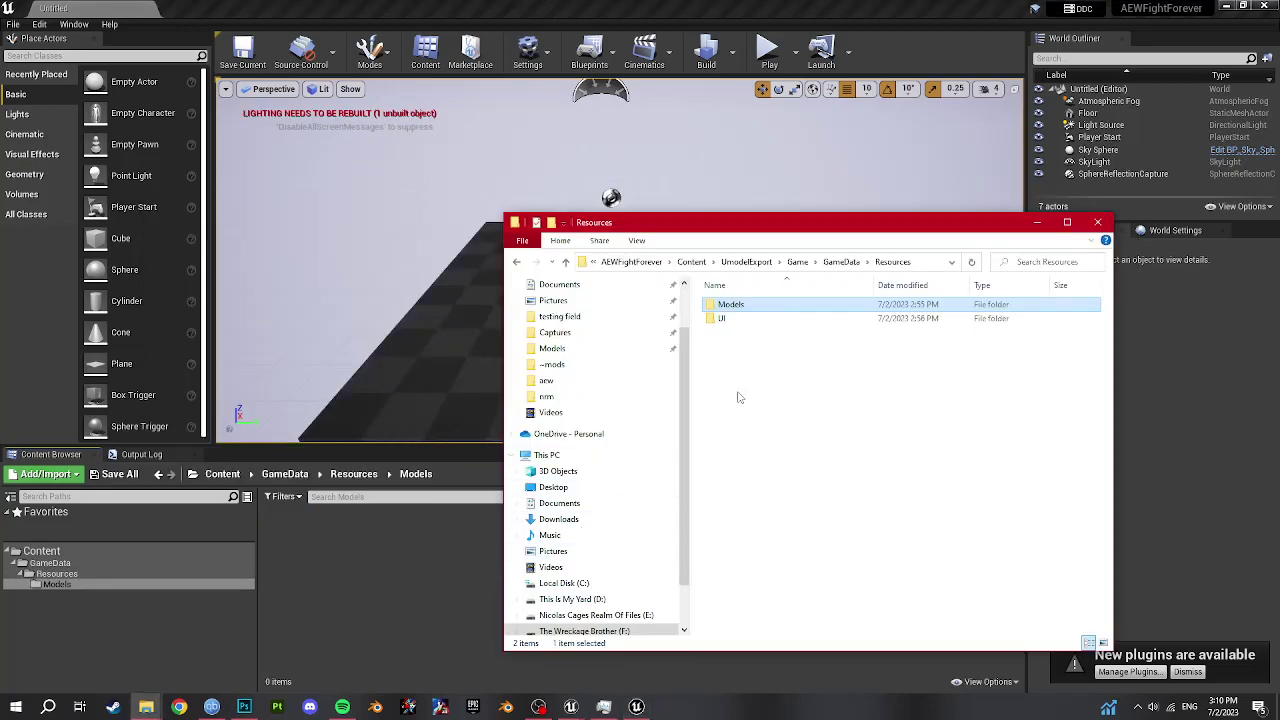
pyautogui.doubleClick(780, 305)
pyautogui.click(745, 360)
pyautogui.click(745, 360)
pyautogui.hotkey('ctrl', 'c')
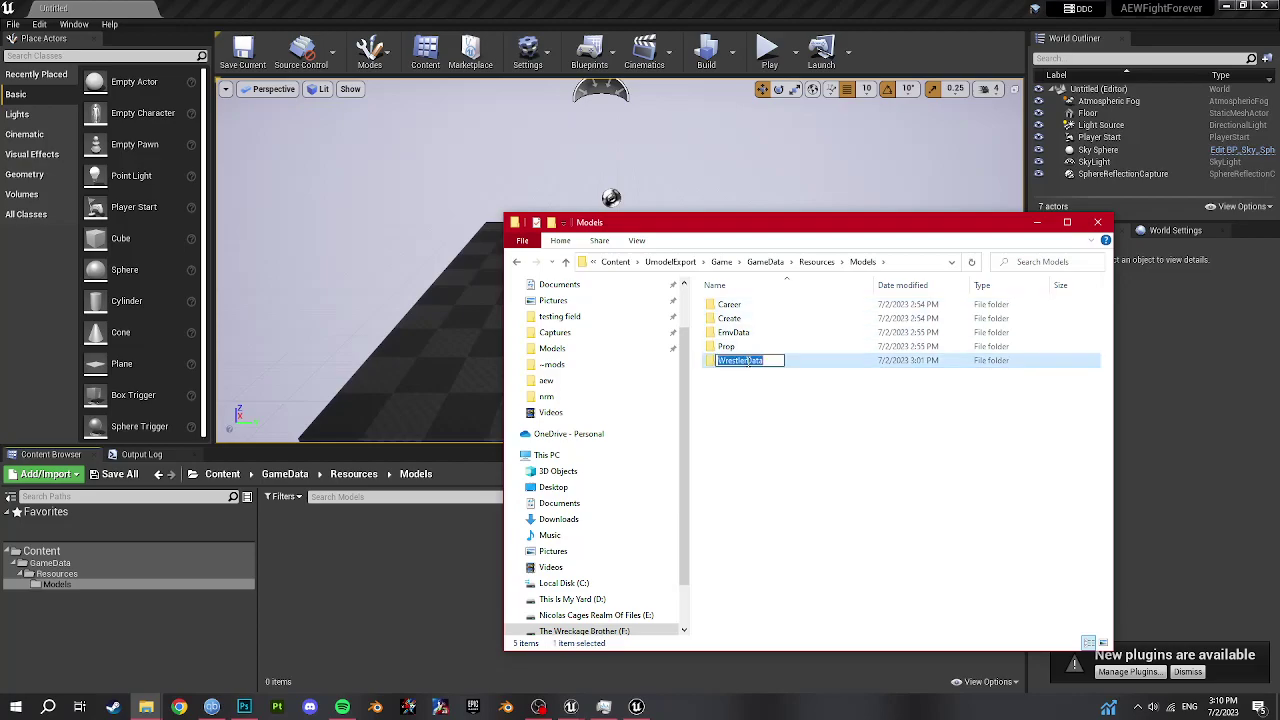
pyautogui.click(750, 510)
pyautogui.hotkey('alt', 'Tab')
pyautogui.rightClick(356, 548)
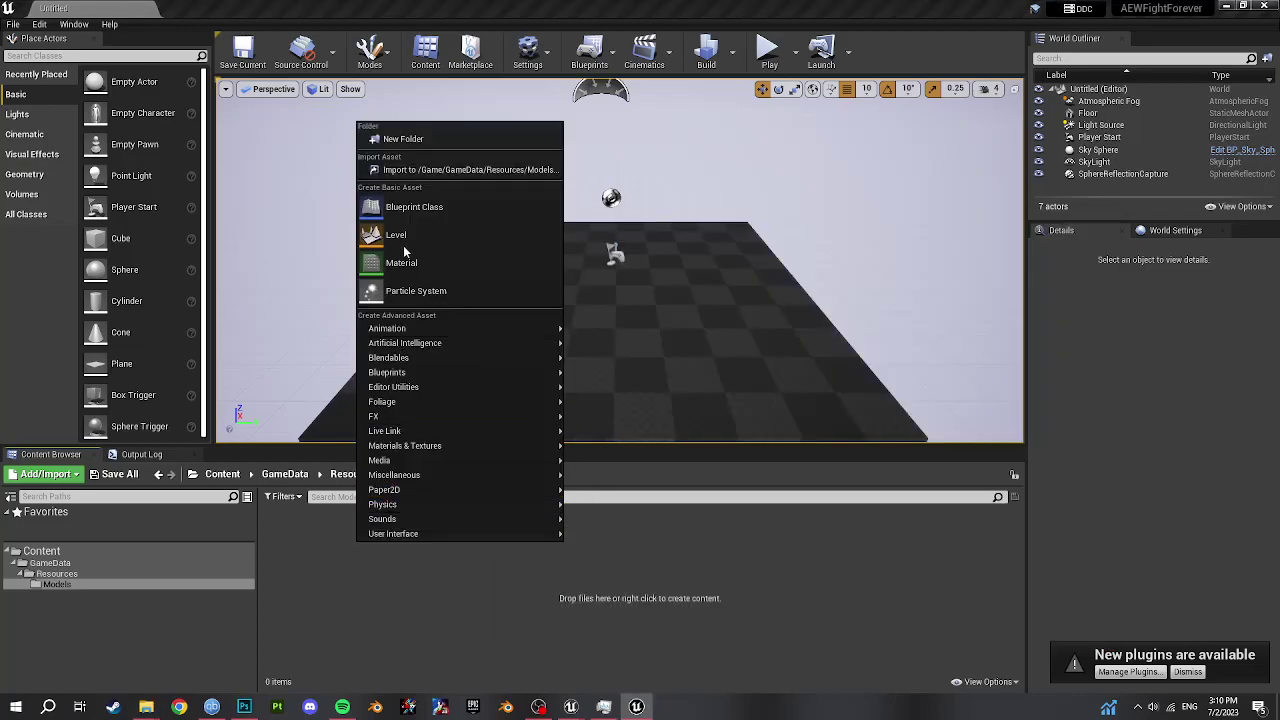
pyautogui.click(405, 139)
pyautogui.hotkey('ctrl', 'v')
pyautogui.press('Return')
# - Copy the name of the exported M0001_02_Adam_Page folder and create a folder with that name inside the project's WrestlerData folder
pyautogui.hotkey('alt', 'Tab')
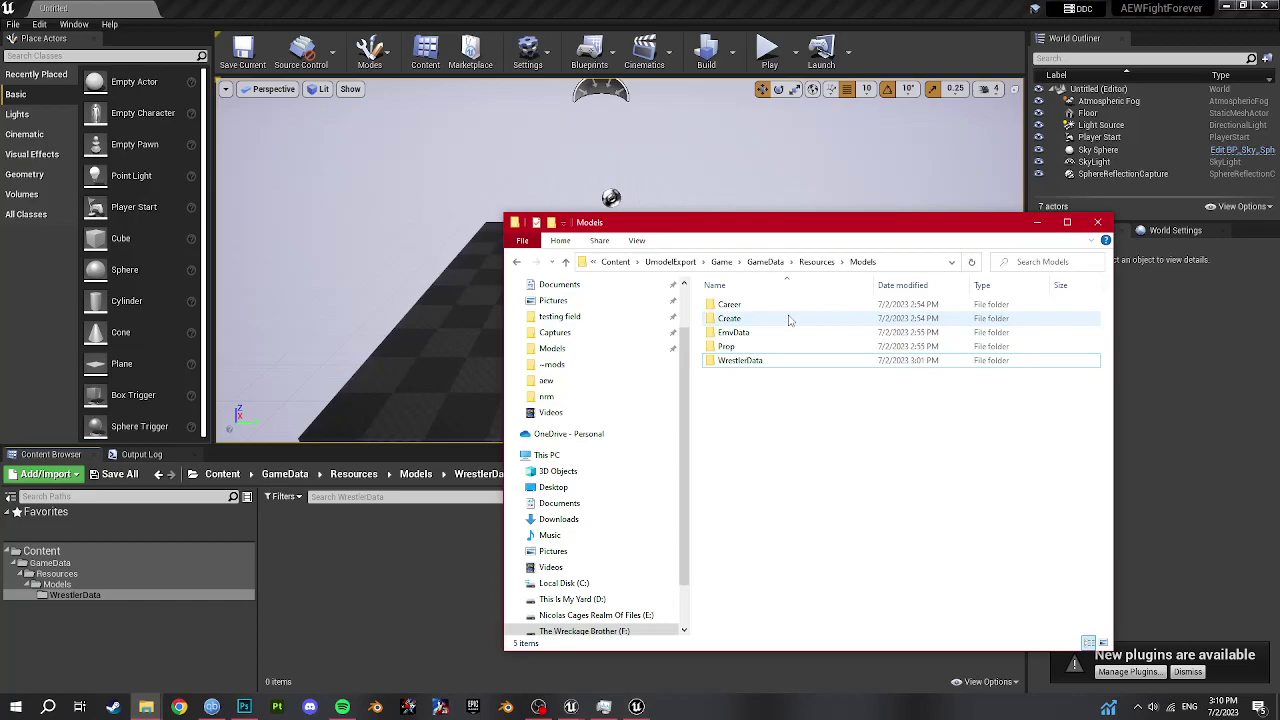
pyautogui.doubleClick(748, 361)
pyautogui.scroll(-3, 745, 380)
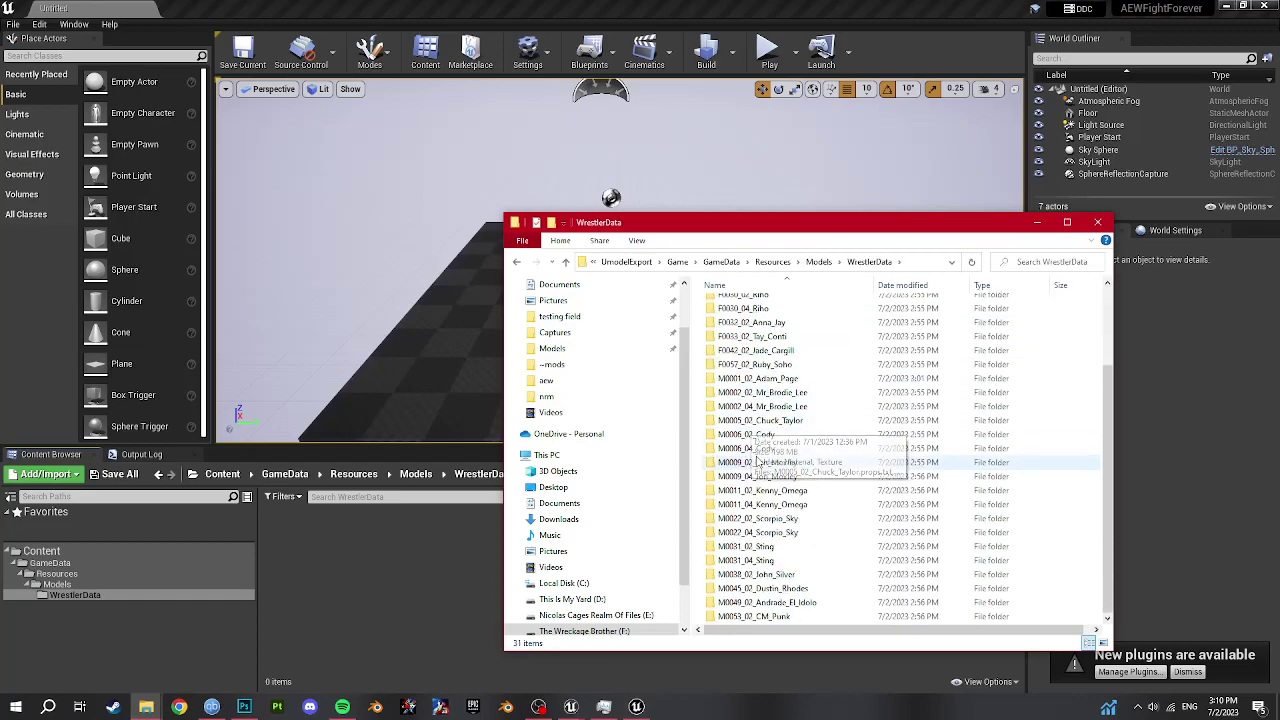
pyautogui.click(757, 378)
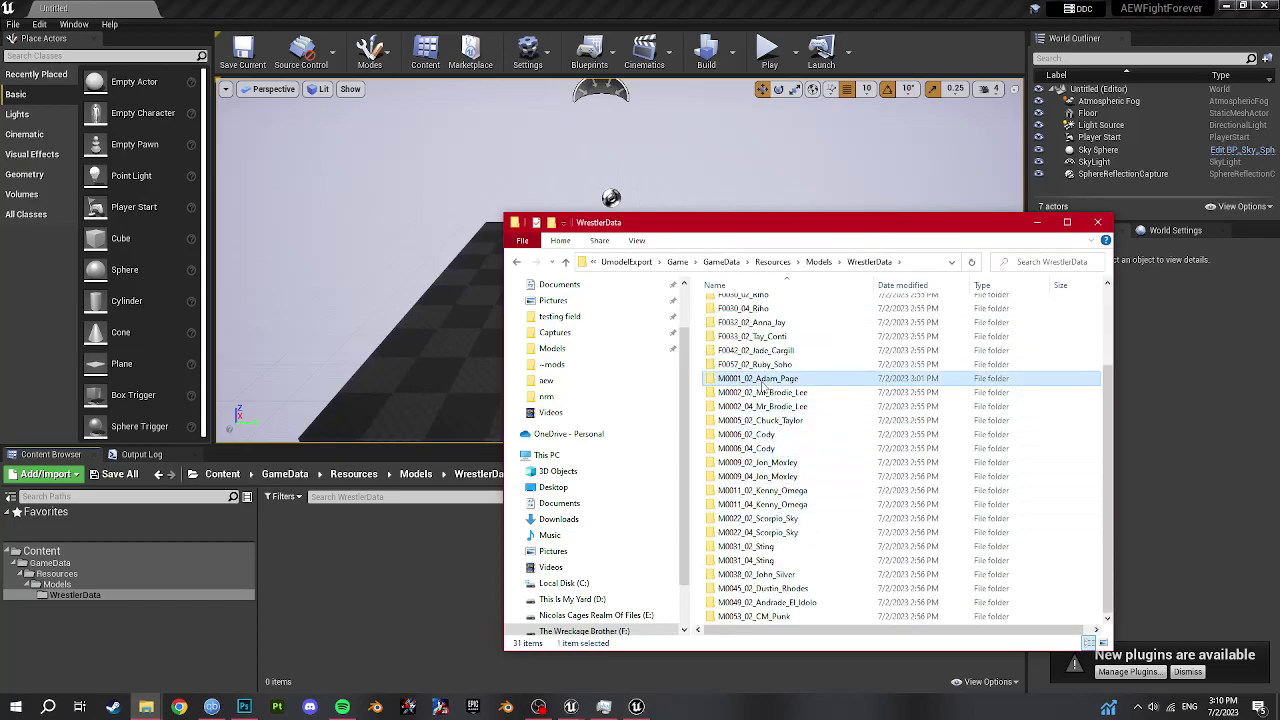
pyautogui.press('F2')
pyautogui.hotkey('ctrl', 'c')
pyautogui.click(344, 611)
pyautogui.rightClick(323, 605)
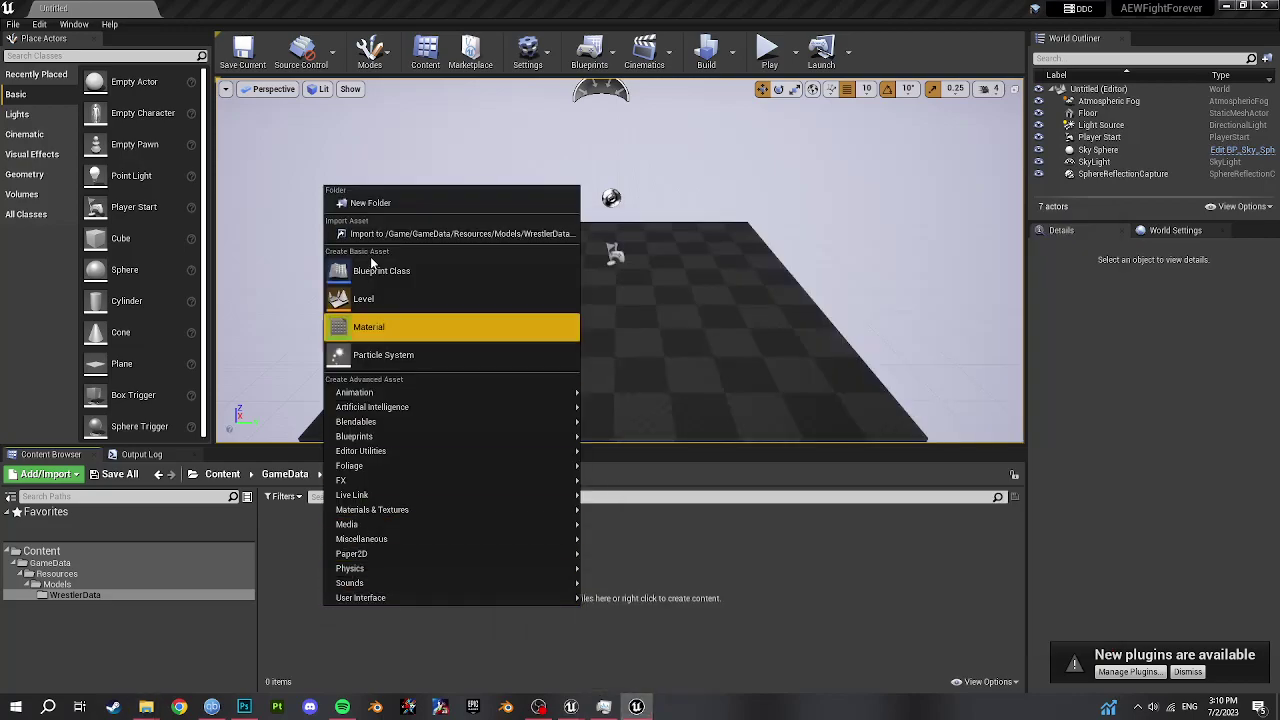
pyautogui.click(369, 202)
pyautogui.hotkey('ctrl', 'v')
pyautogui.press('Return')
pyautogui.doubleClick(283, 530)
# - Copy the Texture folder name from the exported M0001_02_Adam_Page folder and create a matching Texture folder in the project
pyautogui.hotkey('alt', 'Tab')
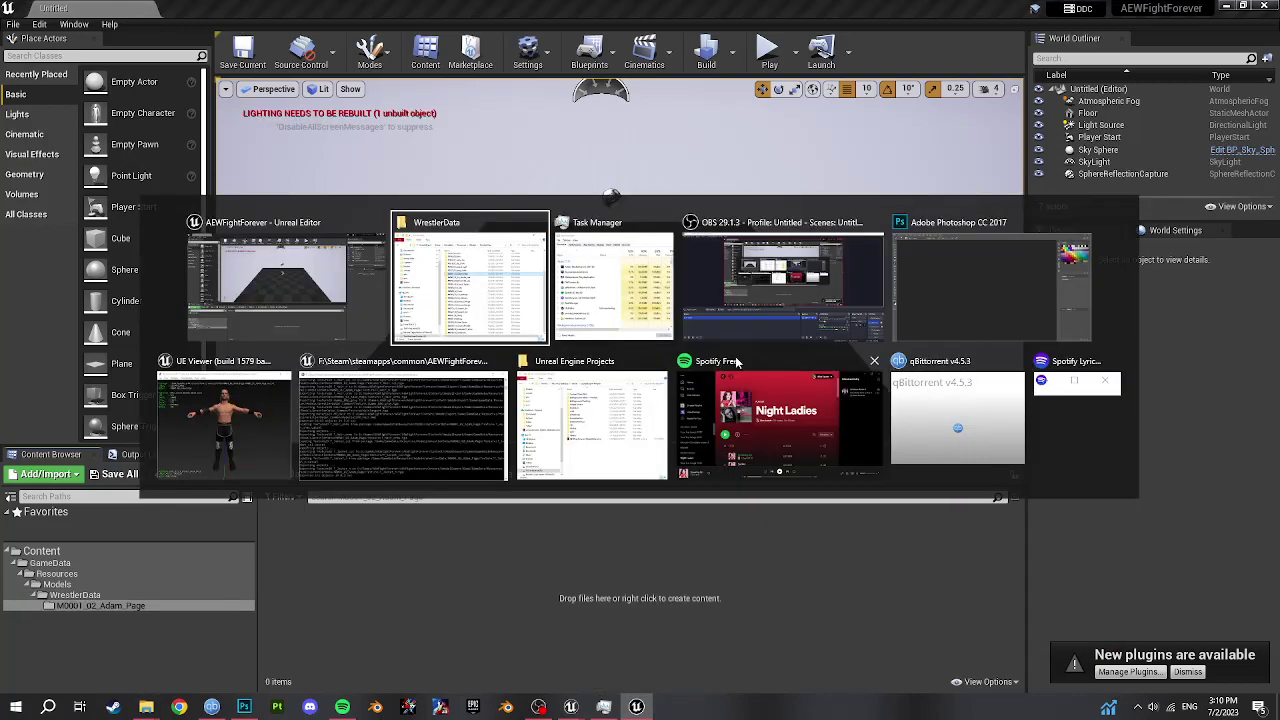
pyautogui.press('Return')
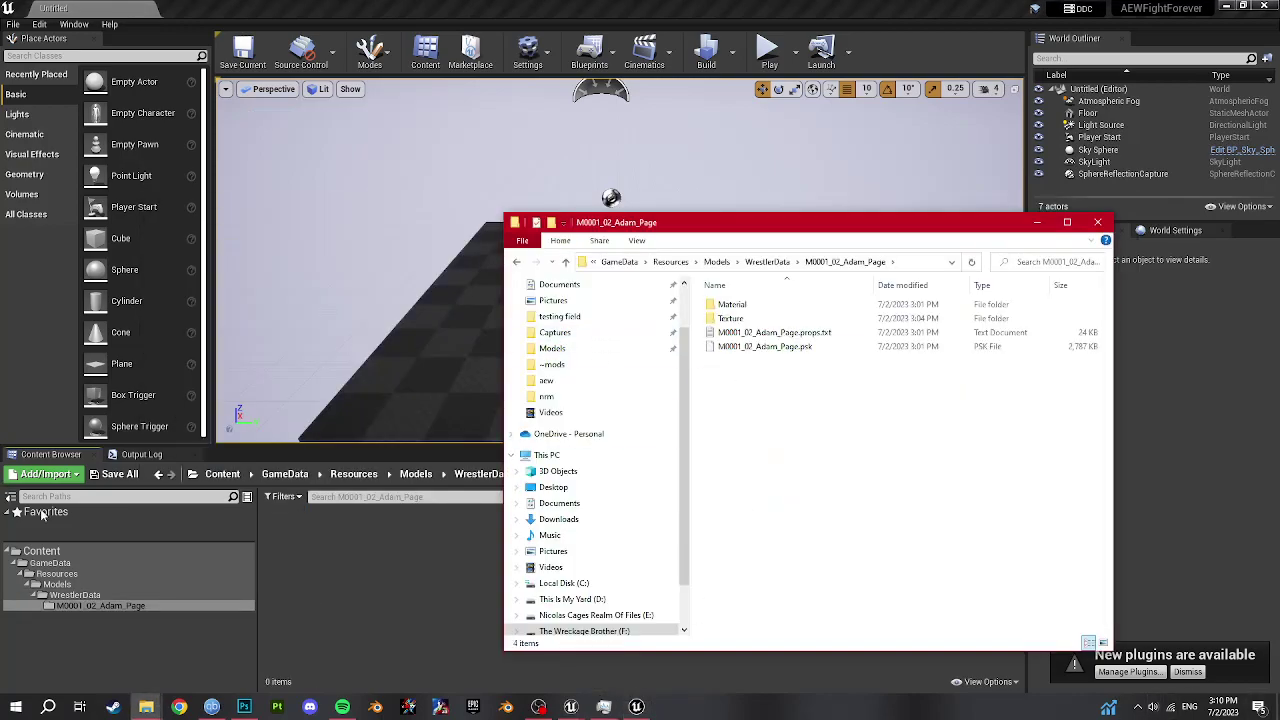
pyautogui.click(730, 318)
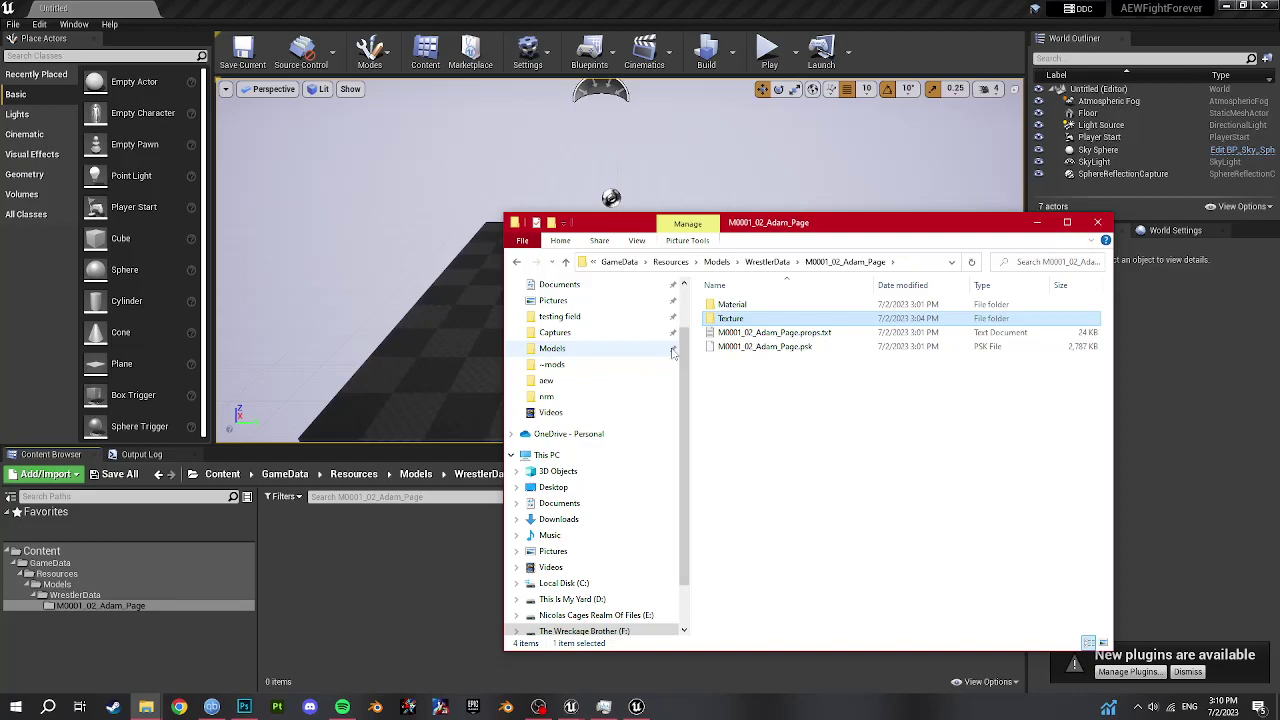
pyautogui.click(745, 319)
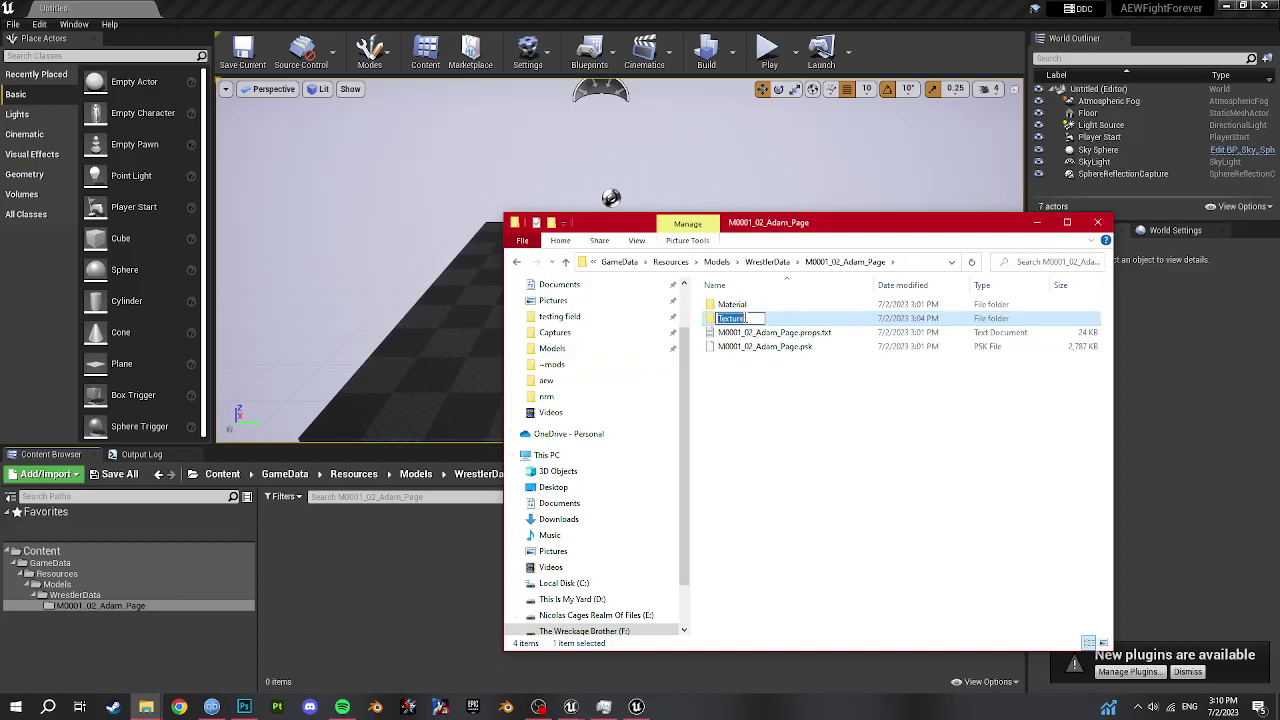
pyautogui.click(260, 604)
pyautogui.rightClick(323, 607)
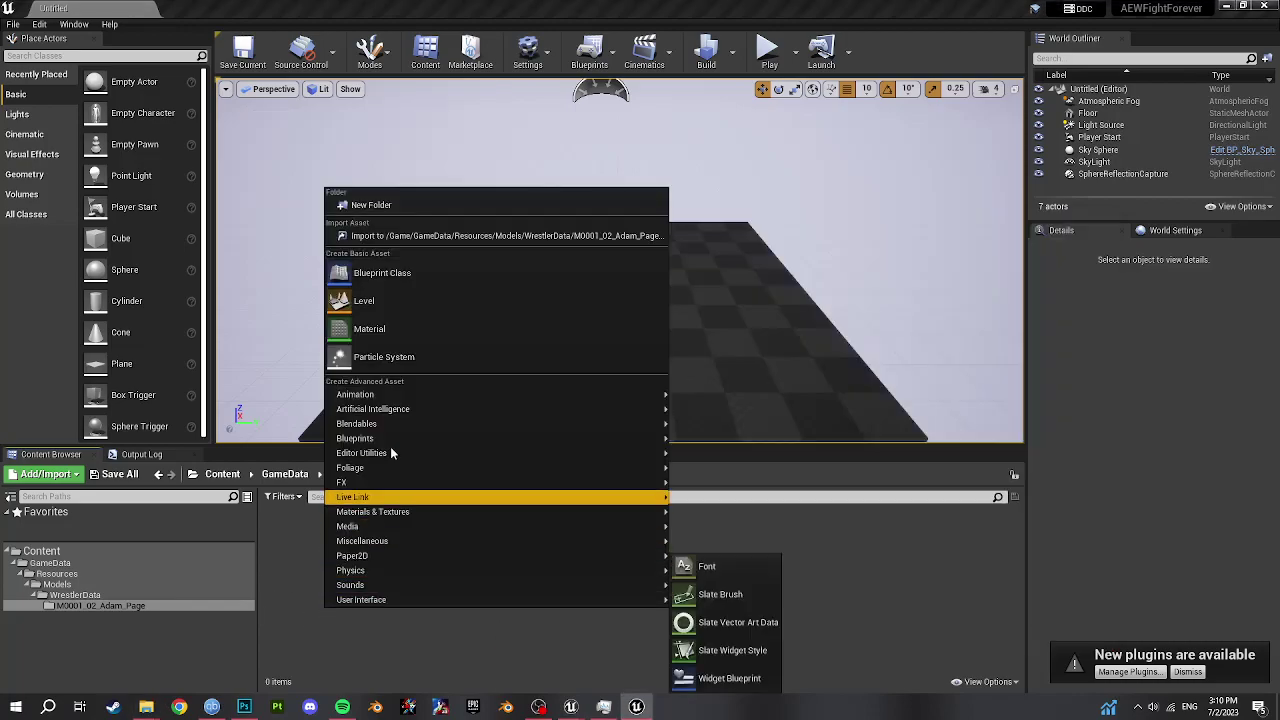
pyautogui.click(427, 215)
pyautogui.hotkey('ctrl', 'v')
pyautogui.press('Return')
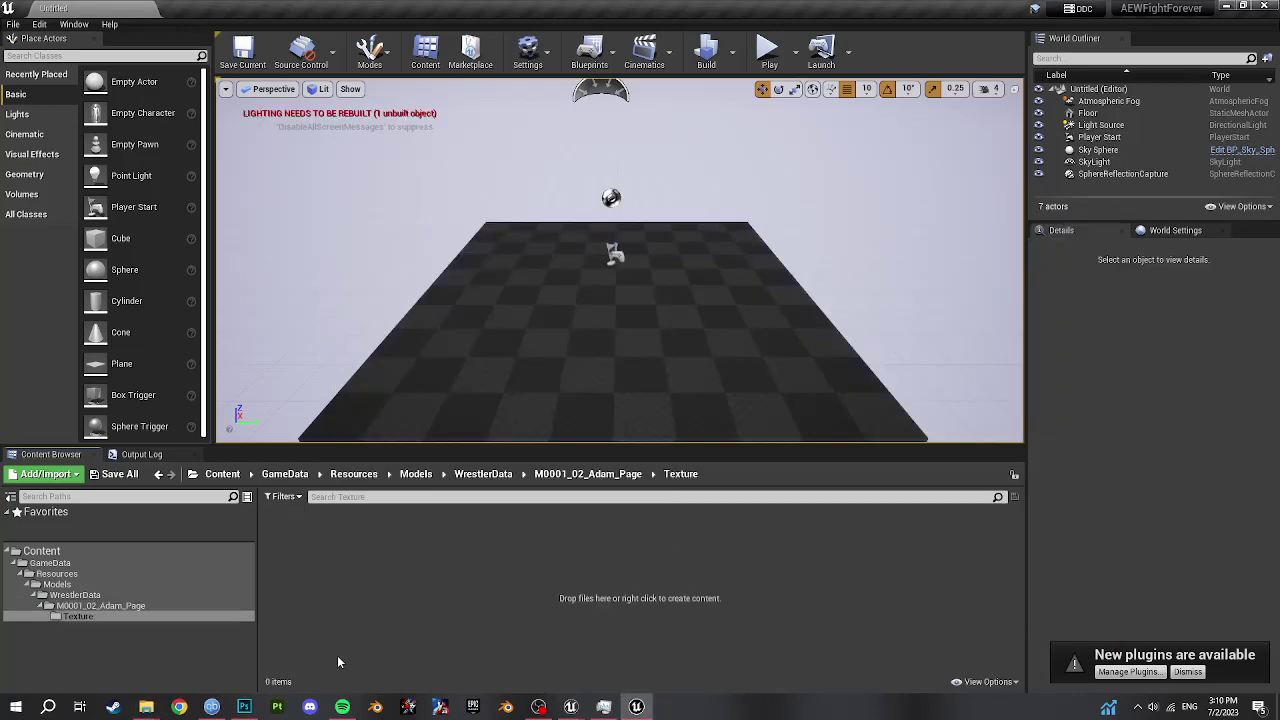
# - Import the T_Tights_col, T_Tights_n and T_Tights_orm images from the exported Texture folder into the project's Texture folder
pyautogui.hotkey('alt', 'Tab')
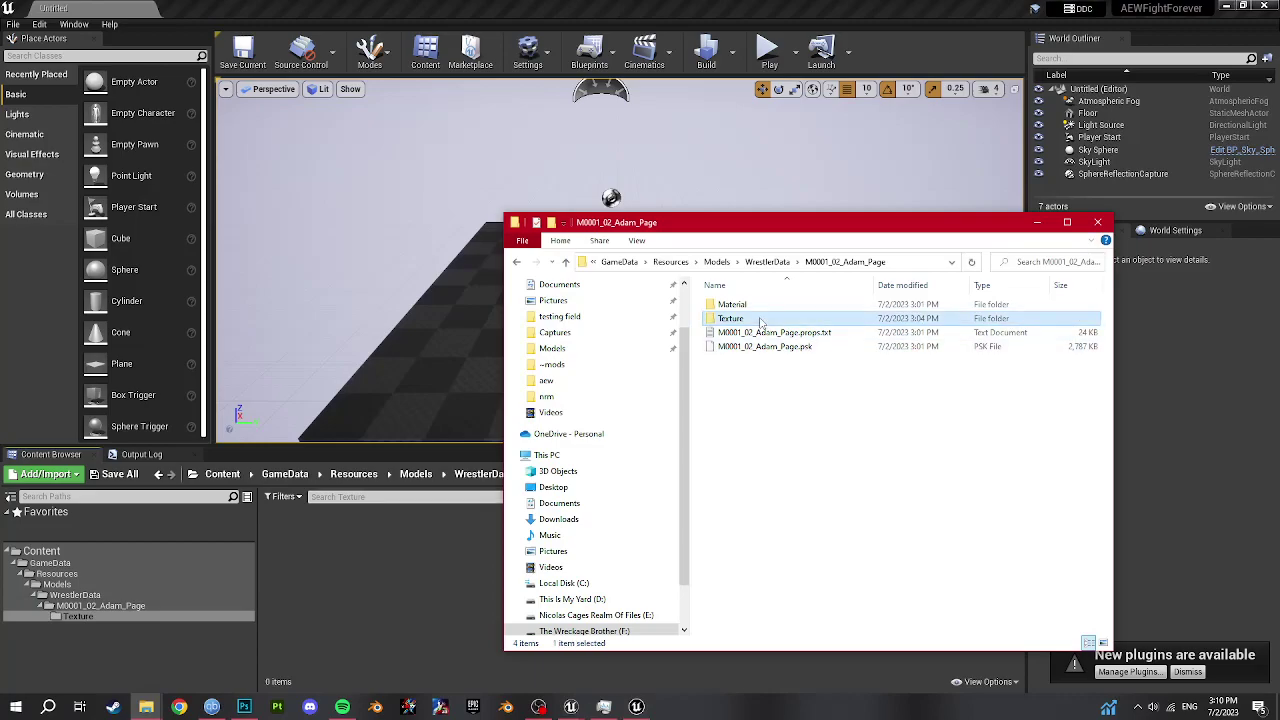
pyautogui.doubleClick(760, 325)
pyautogui.scroll(-5, 760, 380)
pyautogui.moveTo(778, 458); pyautogui.dragTo(340, 592)
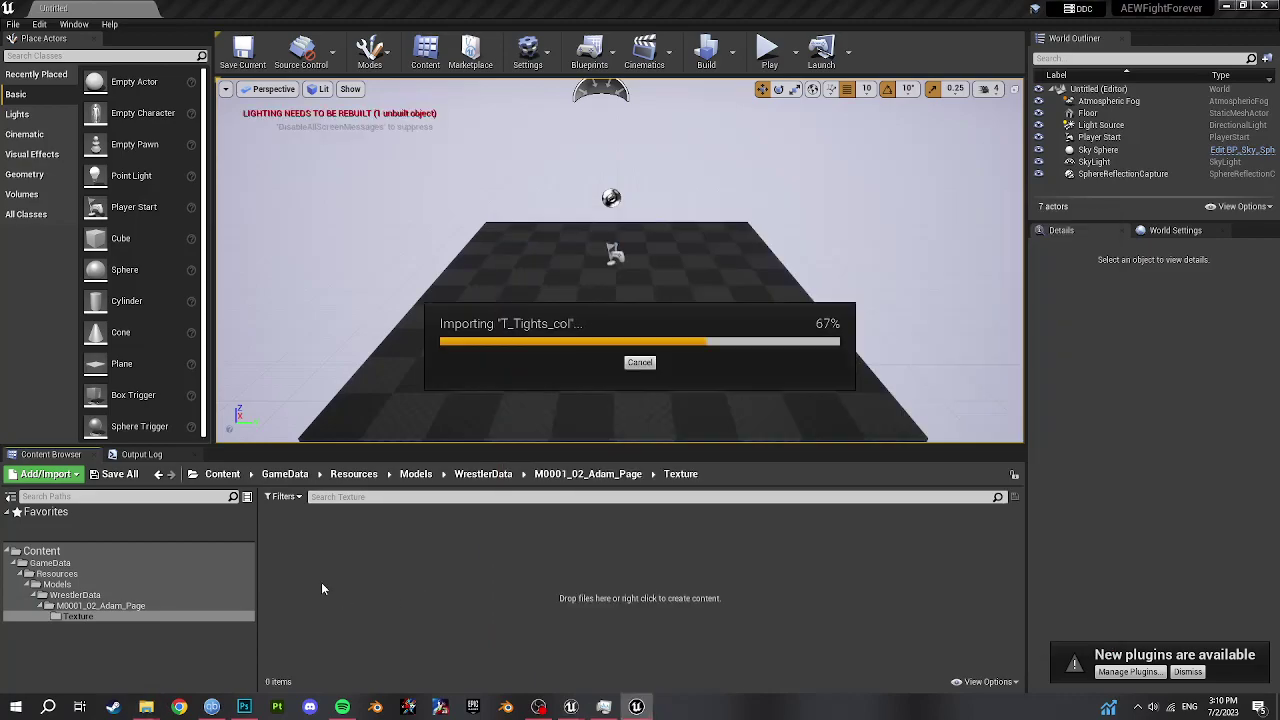
# - Save all imported textures, dismiss the new plugins notice and accept the normal map settings for T_Tights_n
pyautogui.click(119, 474)
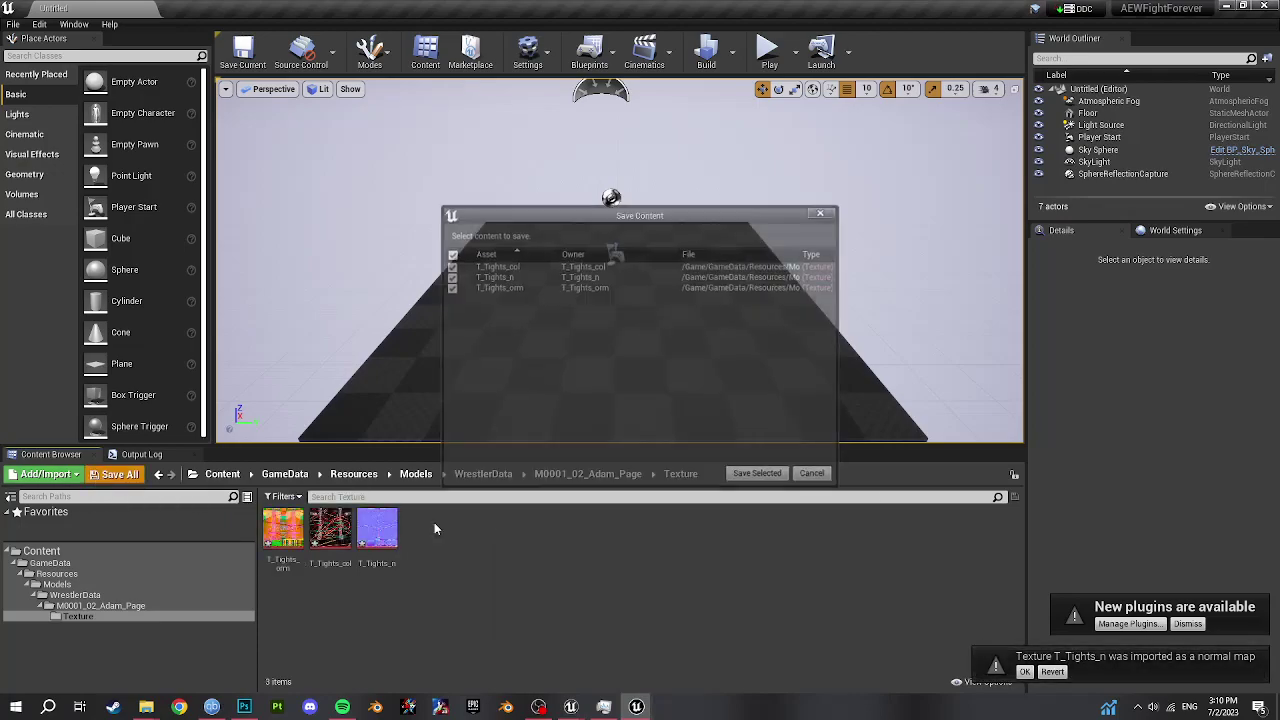
pyautogui.click(760, 474)
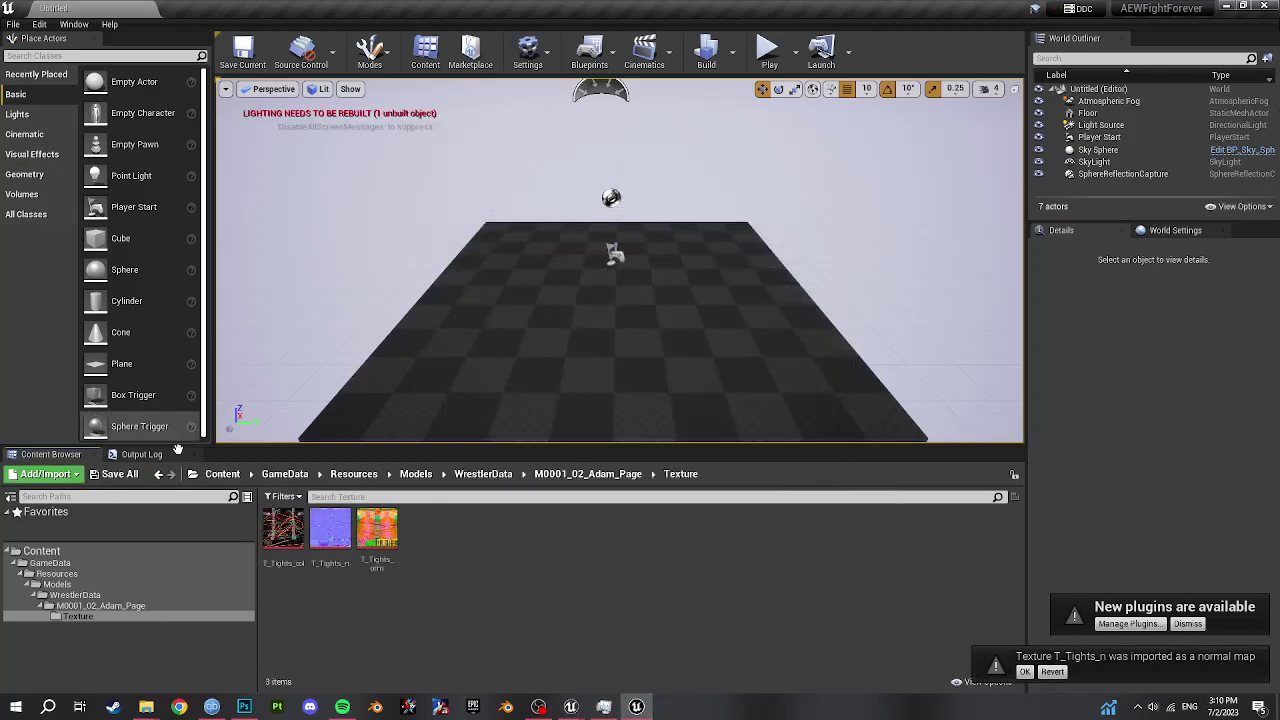
pyautogui.click(1188, 624)
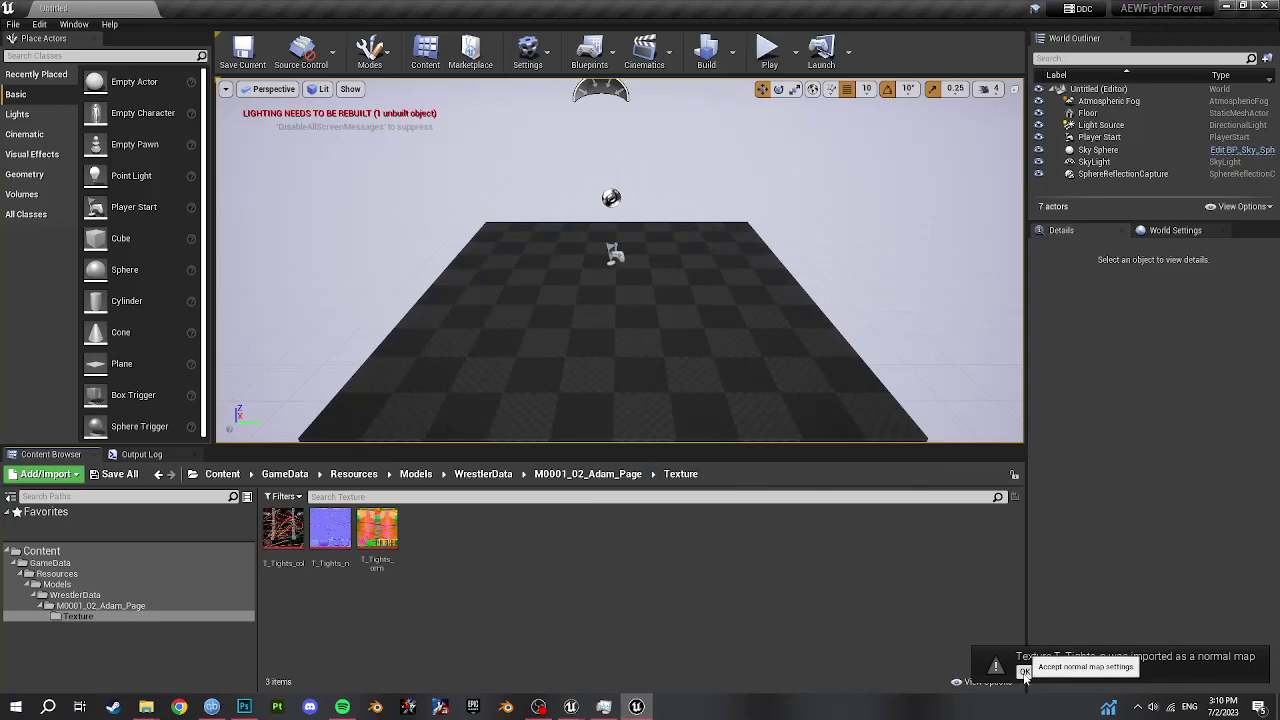
pyautogui.click(1024, 671)
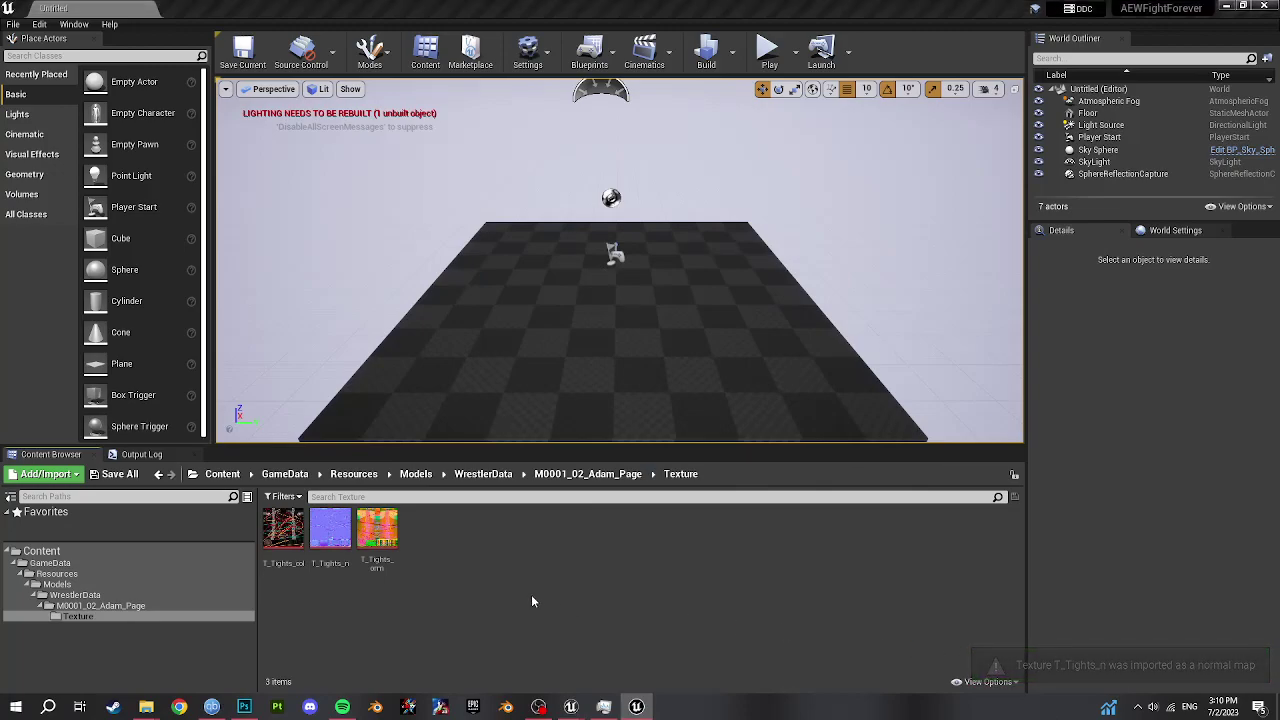
# - Examine the pakchunk files in the game's Content\Paks folder to find the highest chunk number in use
pyautogui.moveTo(146, 706)
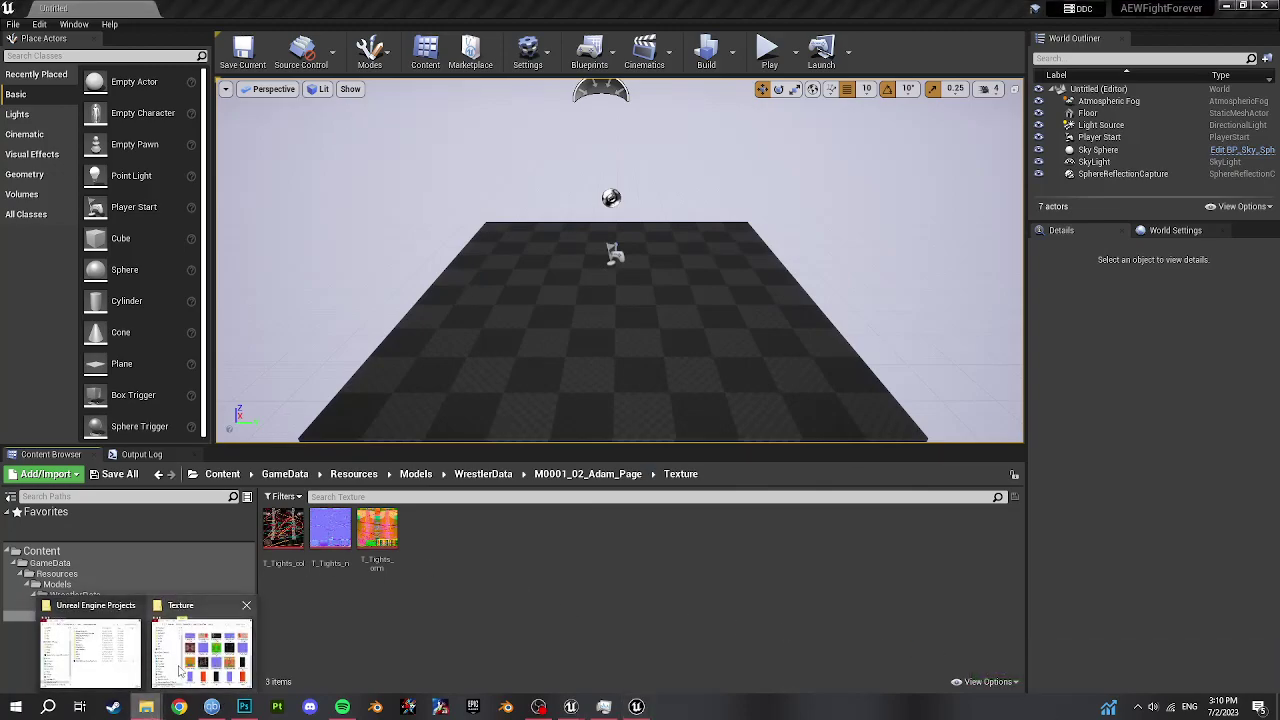
pyautogui.click(180, 672)
pyautogui.click(618, 261)
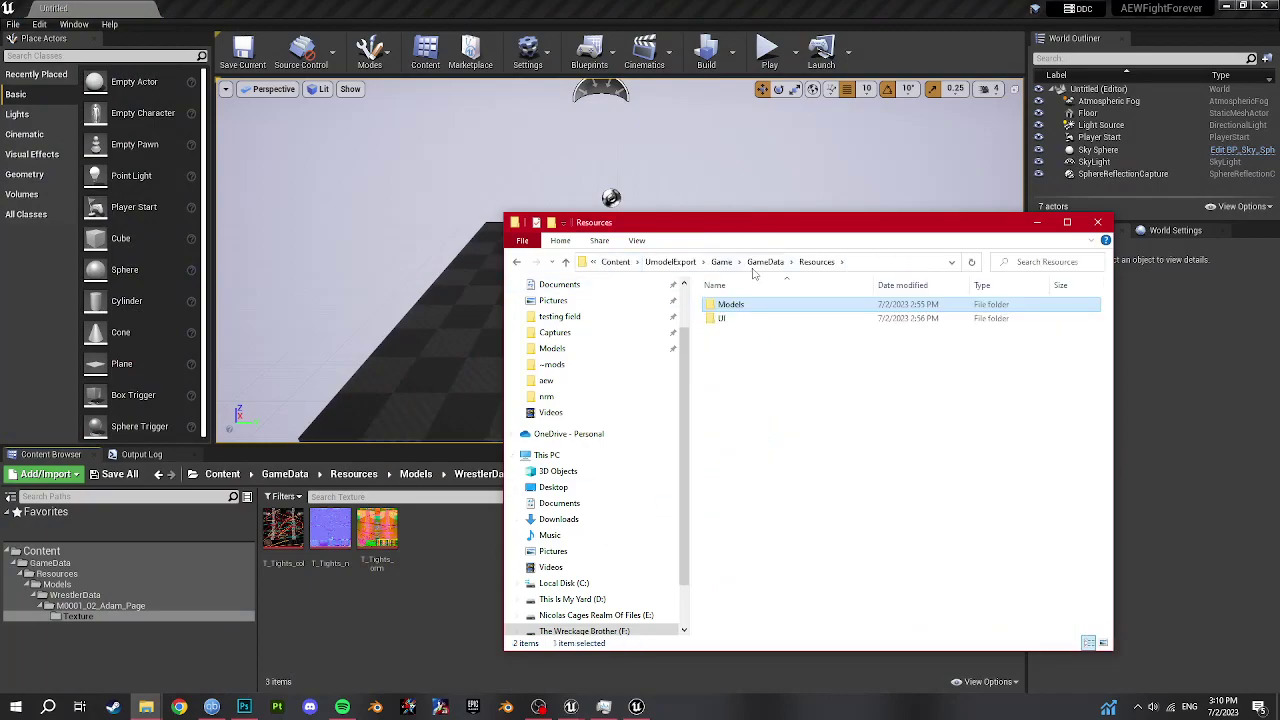
pyautogui.click(617, 262)
pyautogui.doubleClick(755, 318)
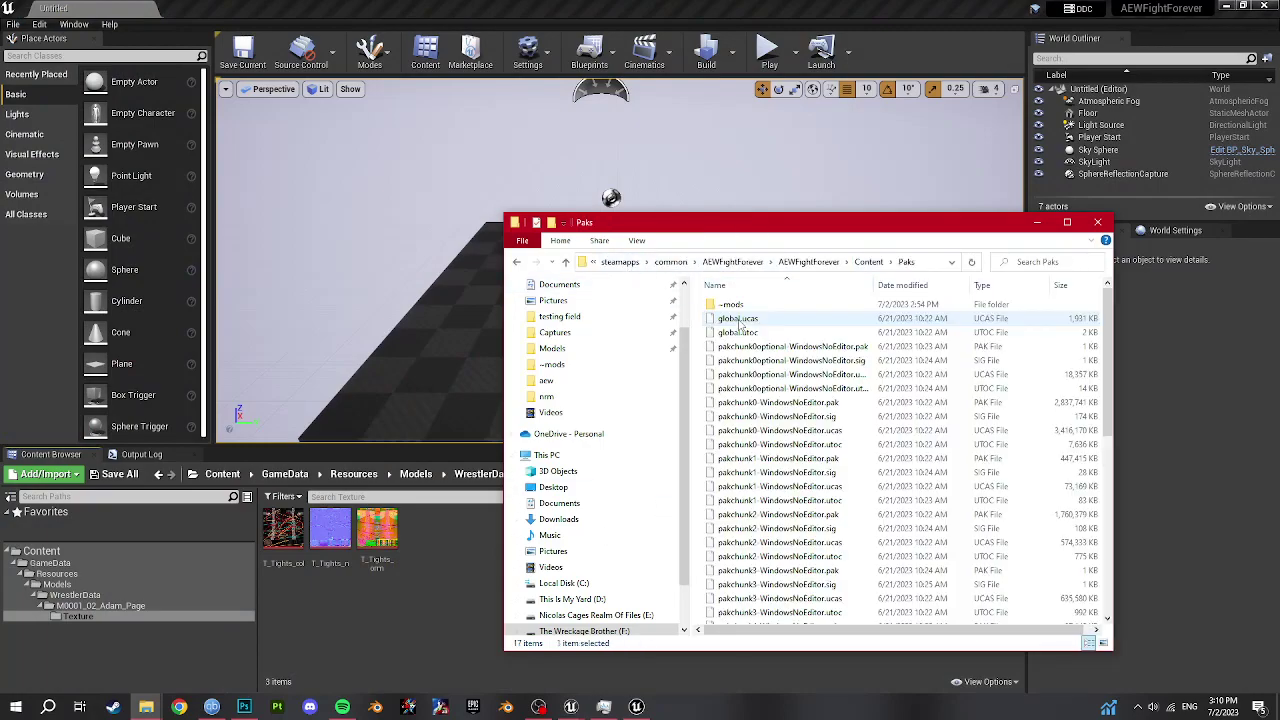
pyautogui.scroll(-9, 786, 345)
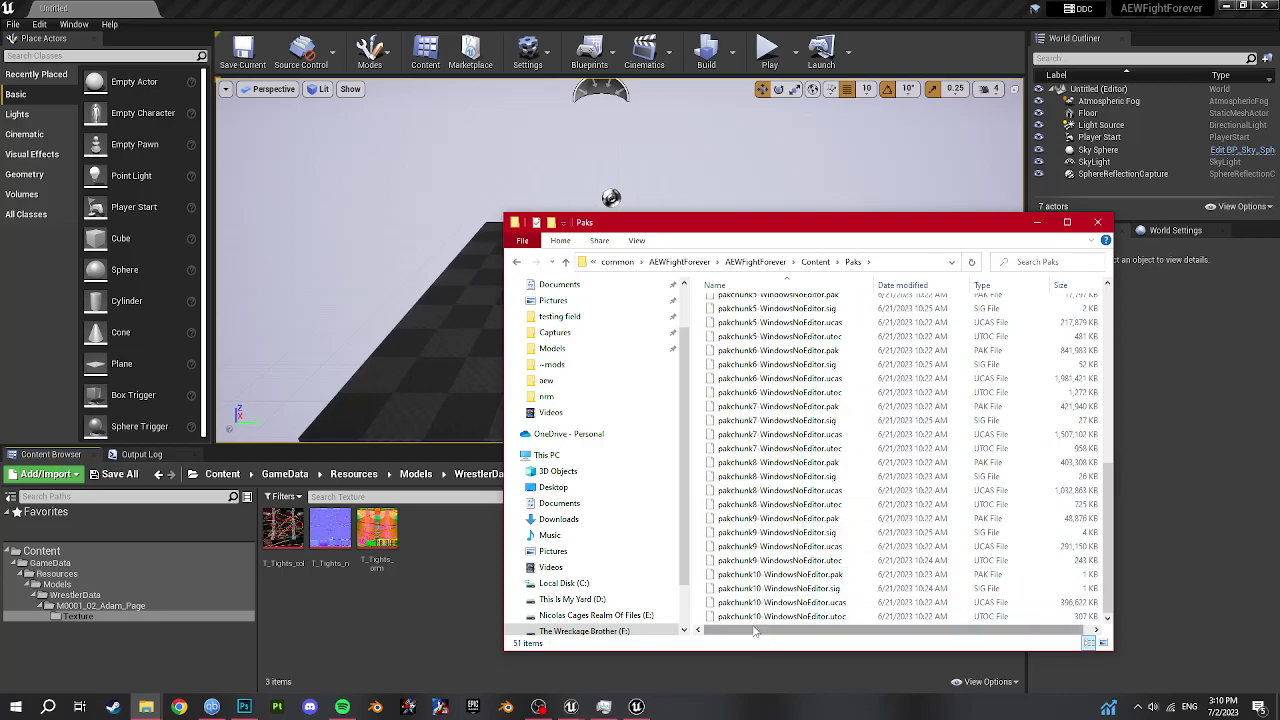
pyautogui.click(757, 616)
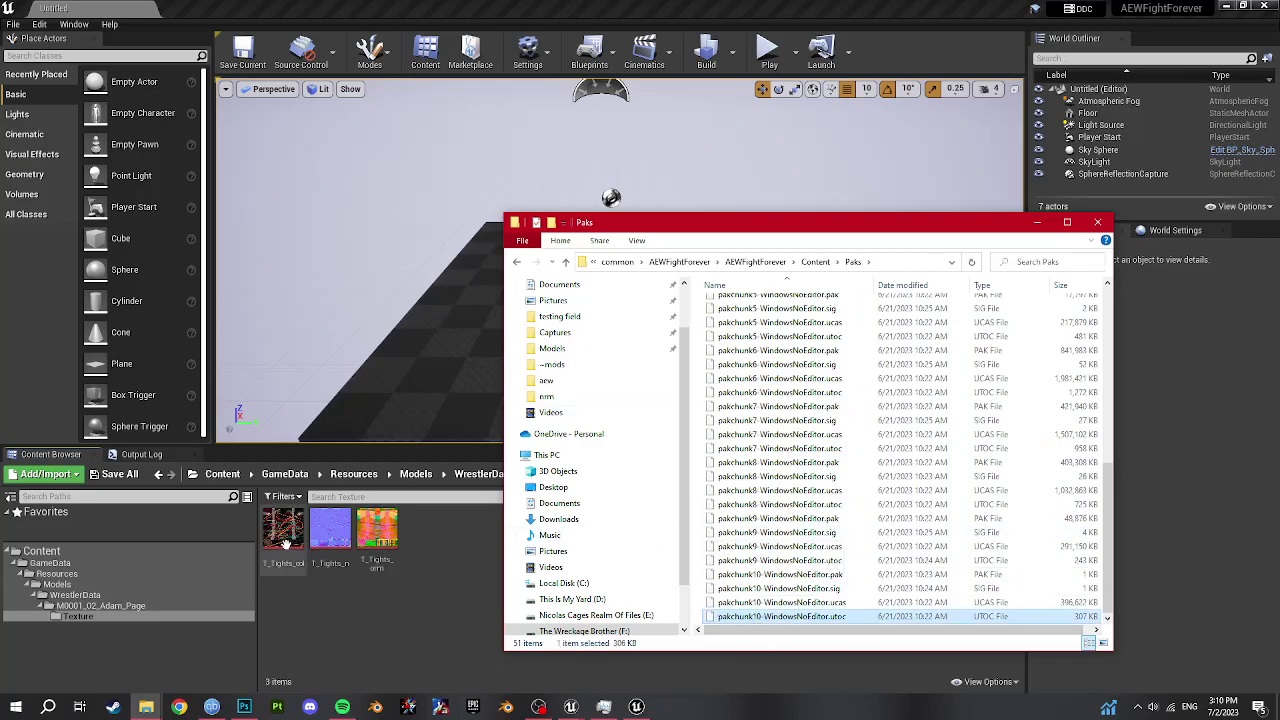
pyautogui.scroll(8, 774, 400)
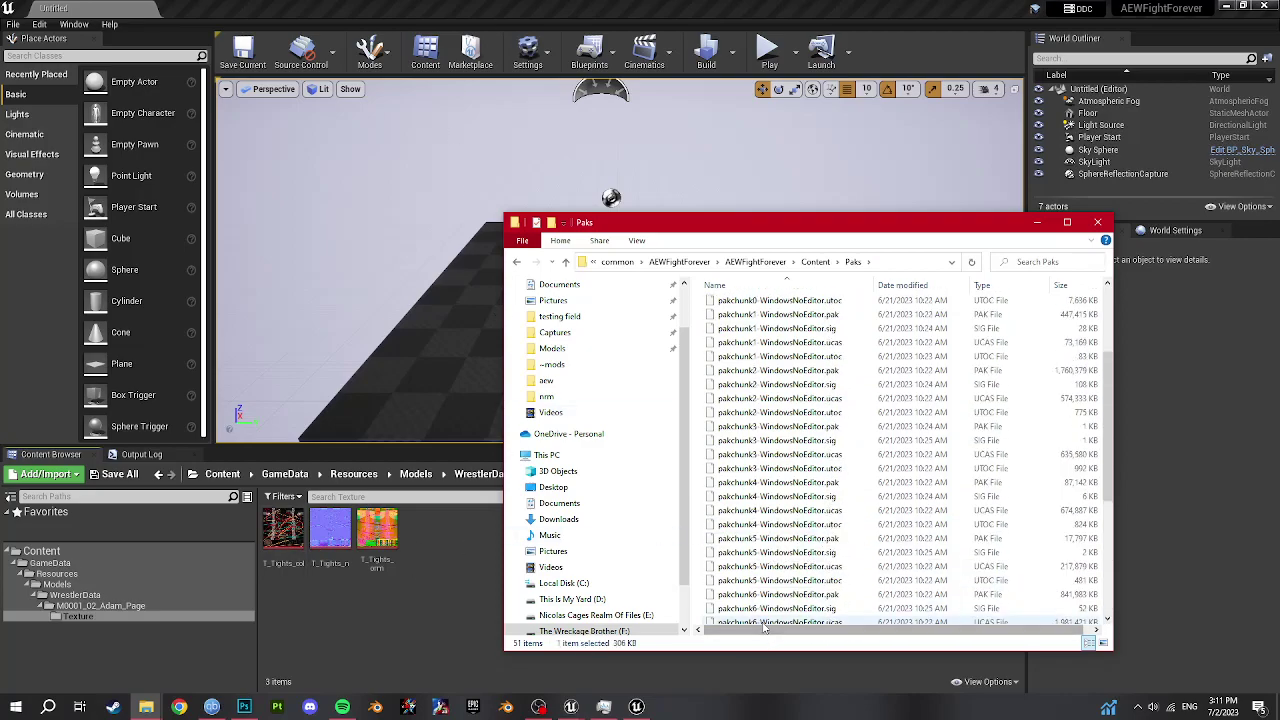
pyautogui.scroll(-8, 775, 400)
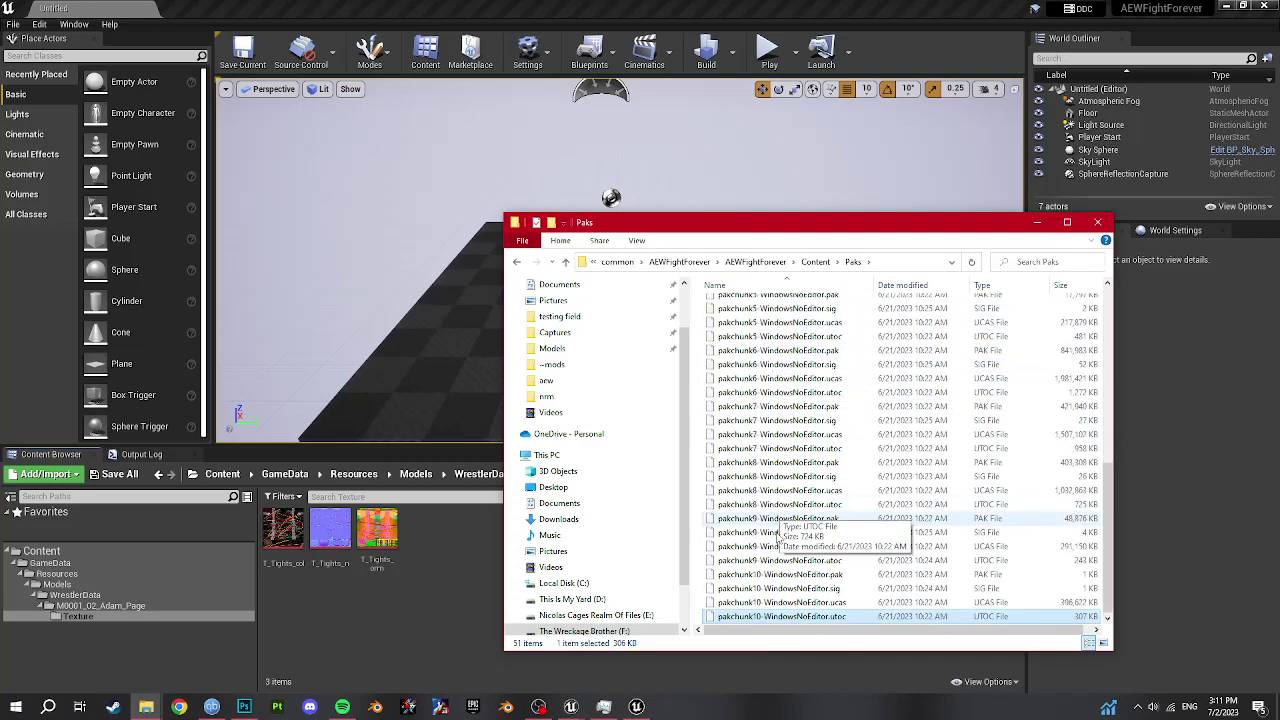
# - Assign the T_Tights_col, T_Tights_n and T_Tights_orm textures to chunk 24 and save all three
pyautogui.click(285, 530)
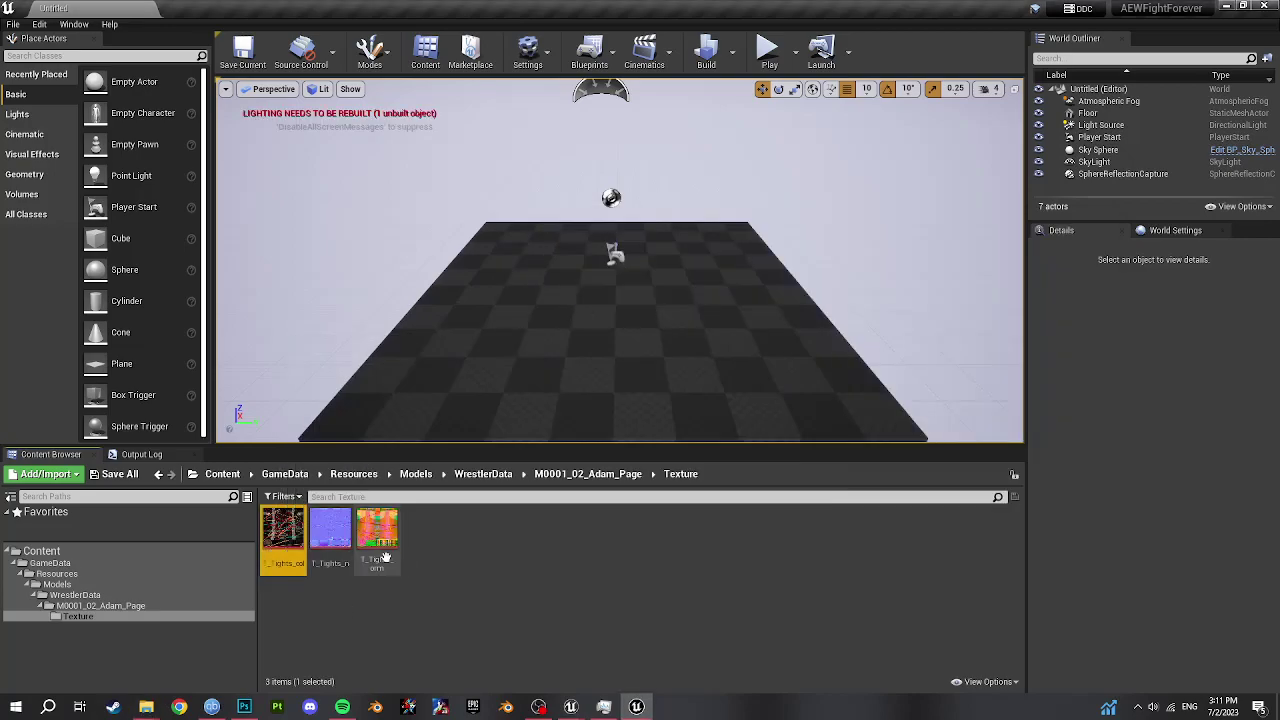
pyautogui.keyDown('shift'); pyautogui.click(367, 545); pyautogui.keyUp('shift')
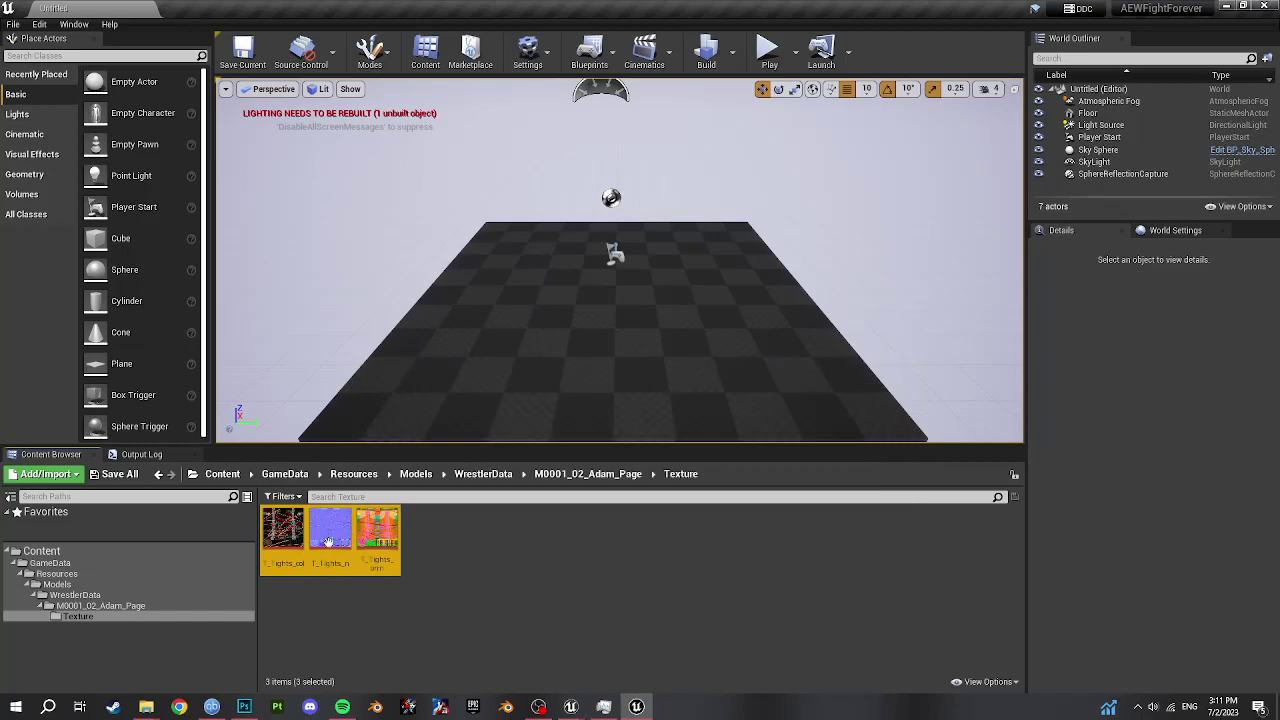
pyautogui.rightClick(358, 542)
pyautogui.moveTo(457, 376)
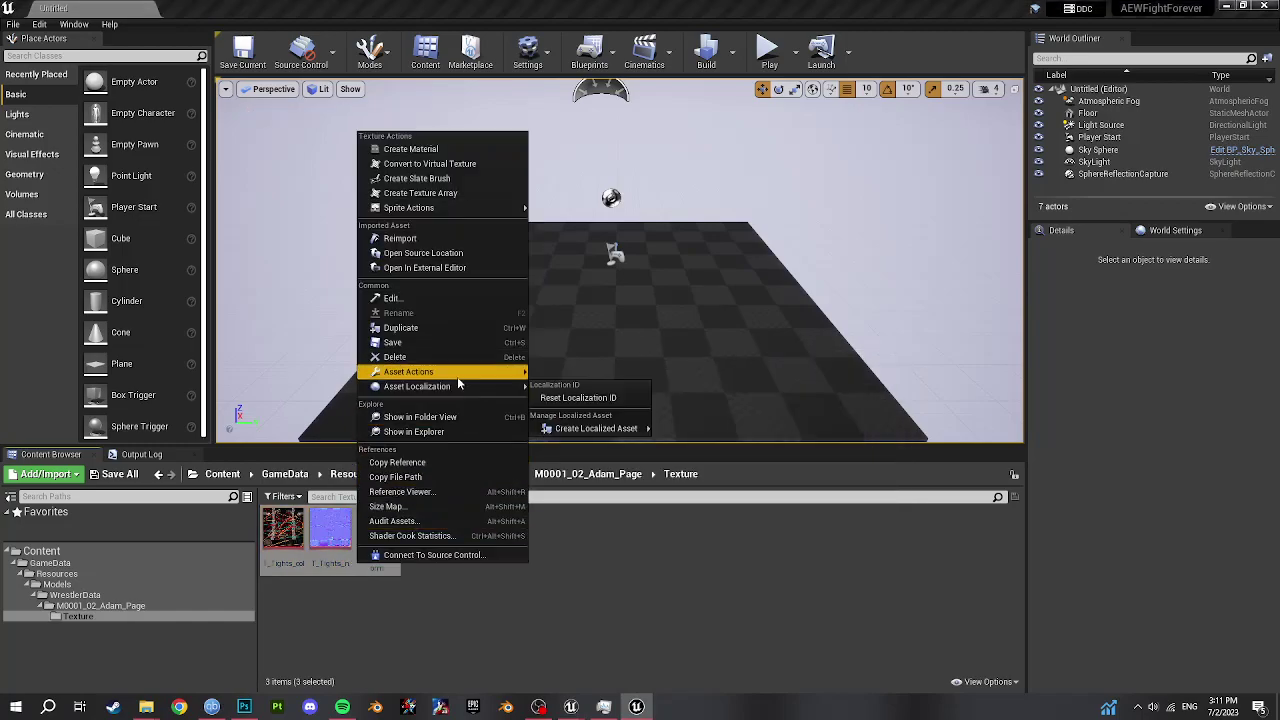
pyautogui.click(608, 545)
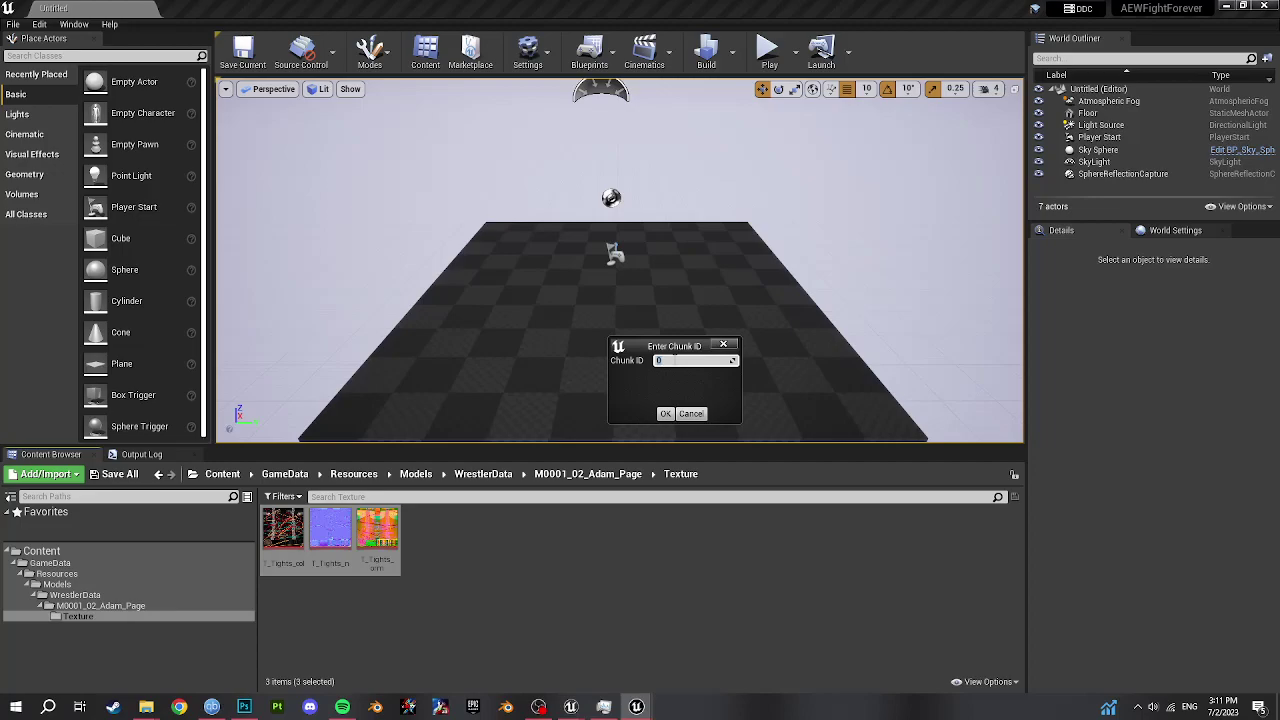
pyautogui.click(663, 418)
pyautogui.click(119, 474)
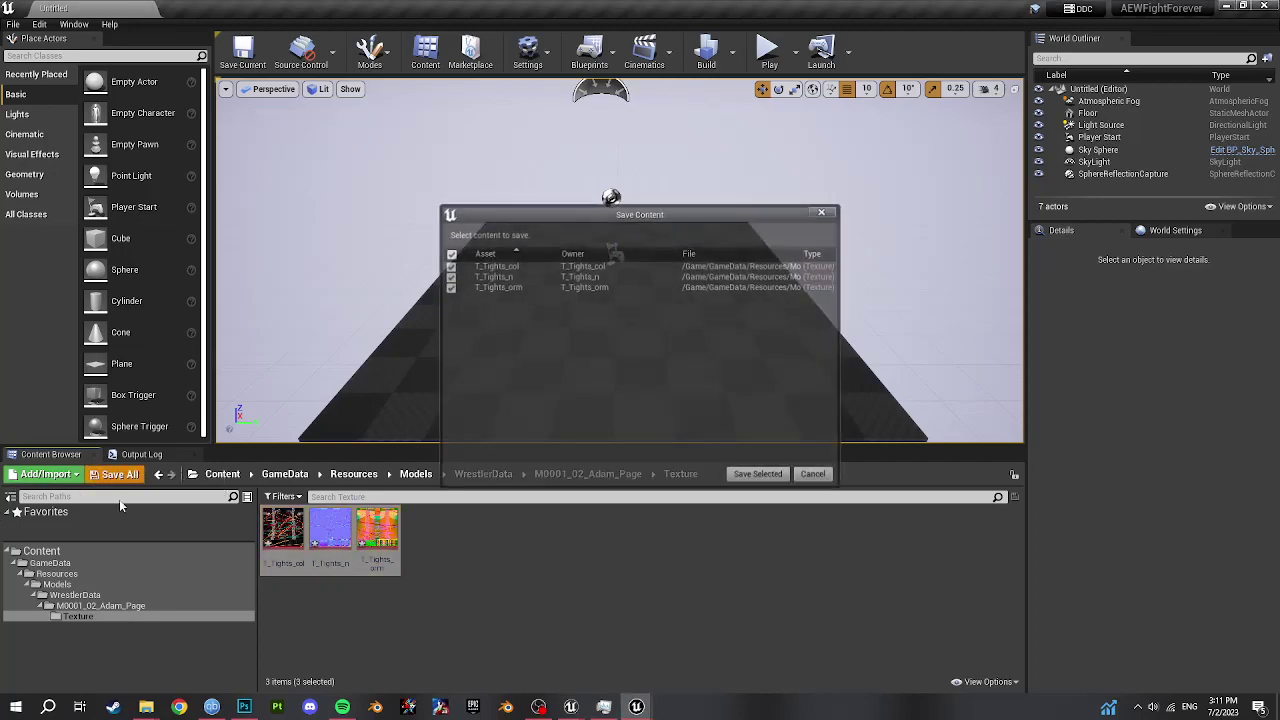
pyautogui.click(757, 477)
# - Review the game's pakchunk files and check which chunk the three tights textures are assigned to
pyautogui.hotkey('alt', 'Tab')
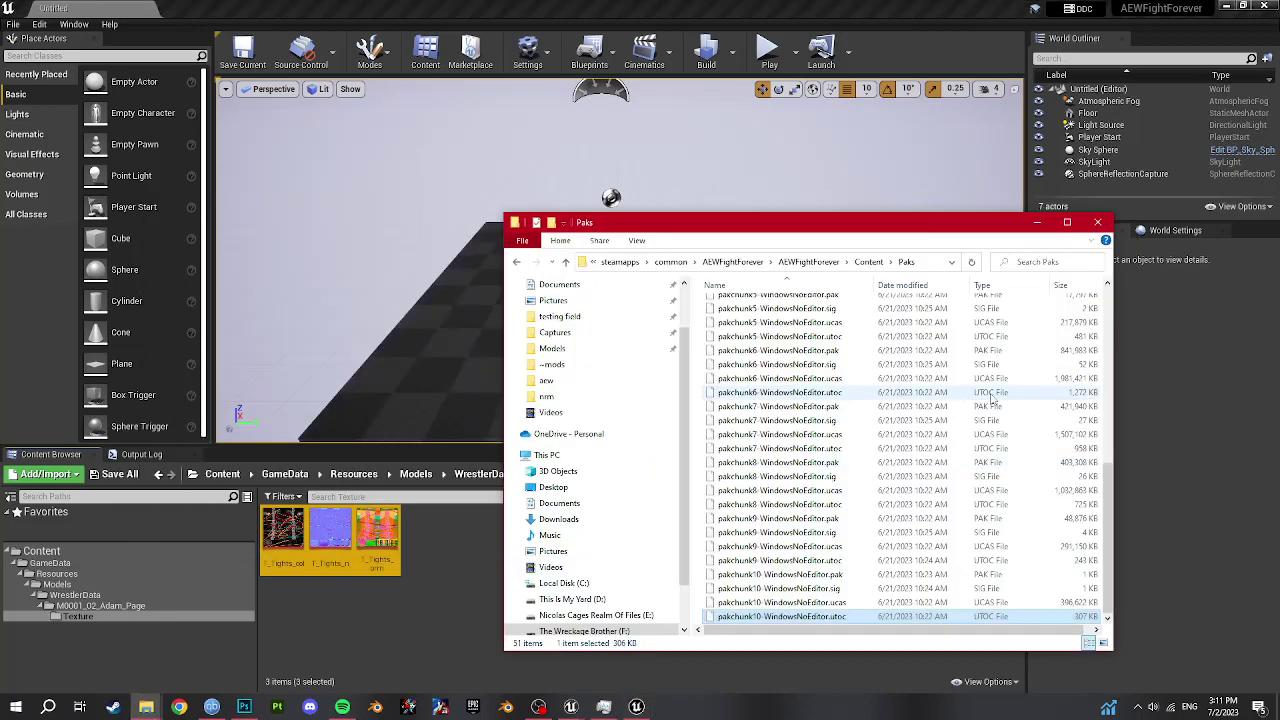
pyautogui.scroll(9, 990, 398)
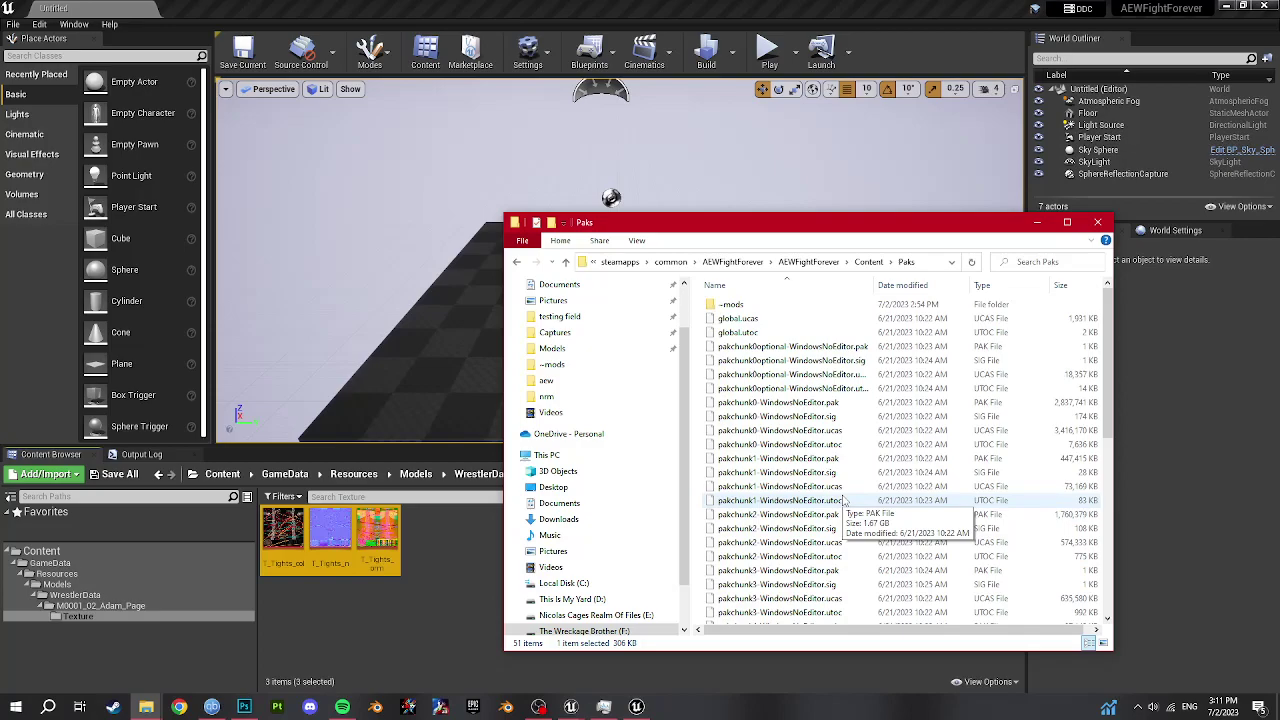
pyautogui.rightClick(378, 530)
pyautogui.moveTo(496, 349)
pyautogui.moveTo(600, 537)
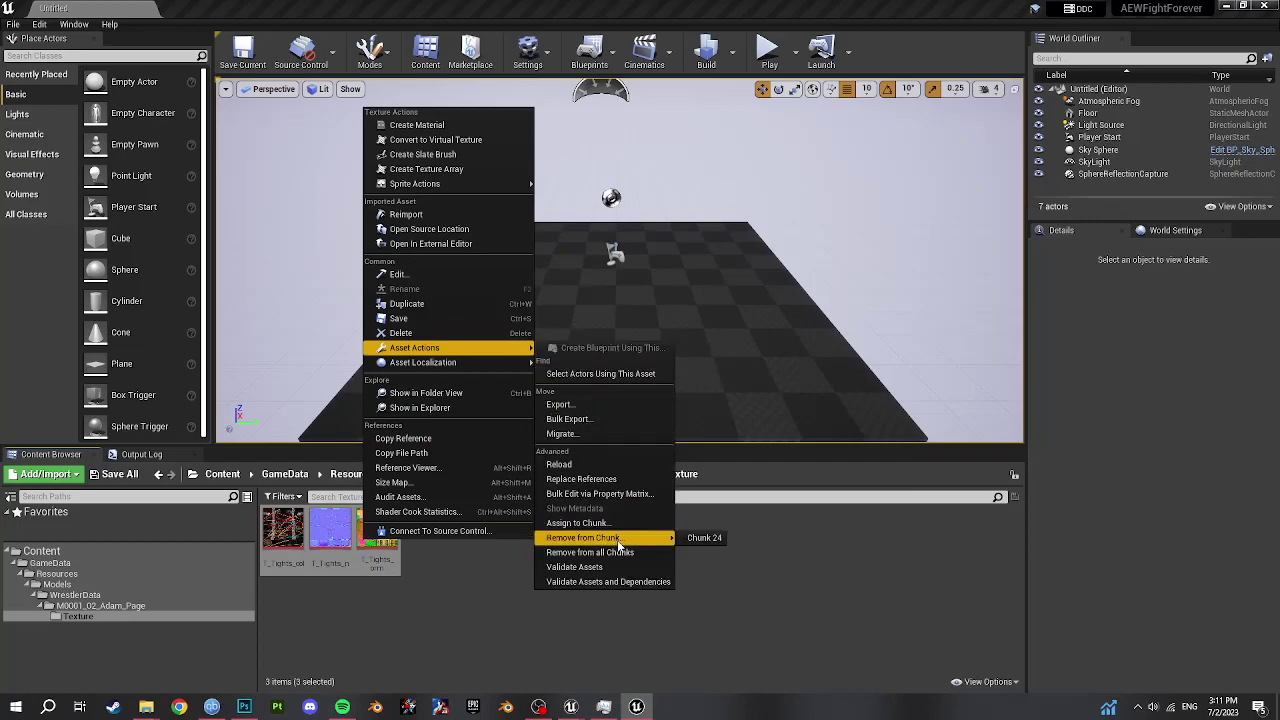
pyautogui.click(718, 541)
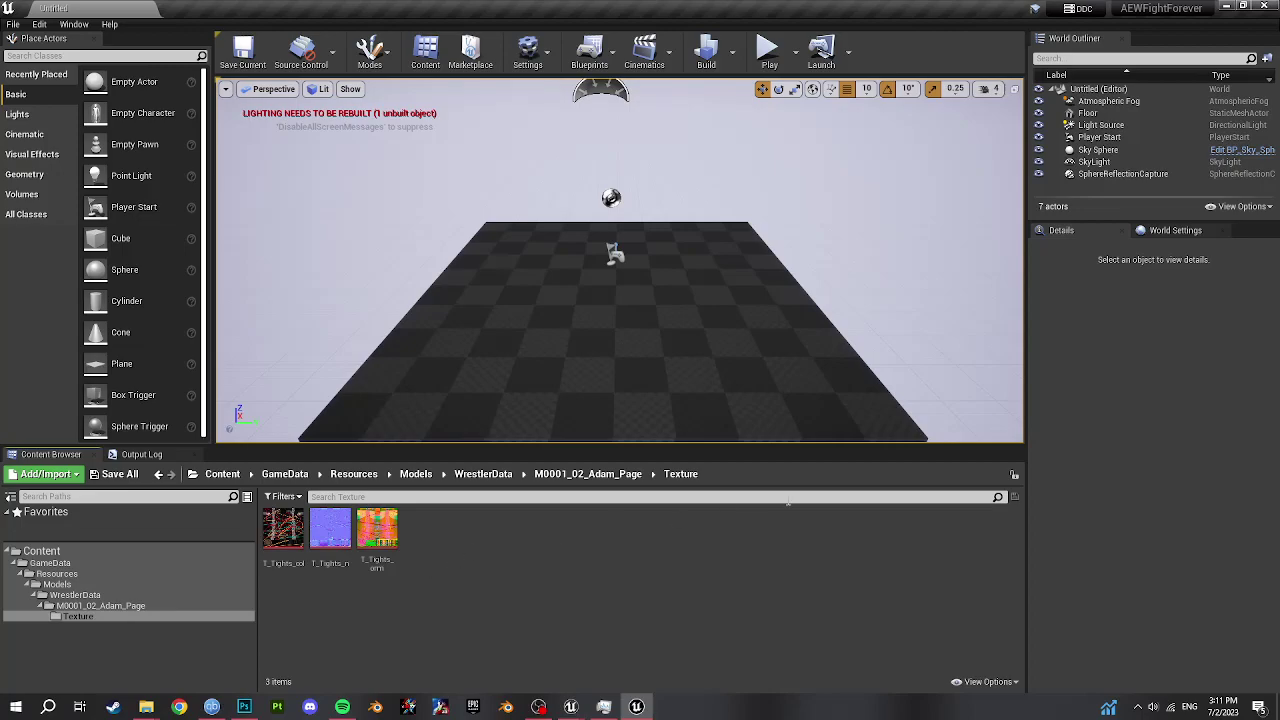
# - Examine the naming of the z_Punk2011-13 mod's pak, ucas and utoc files in the game's ~mods folder
pyautogui.moveTo(146, 707)
pyautogui.click(74, 662)
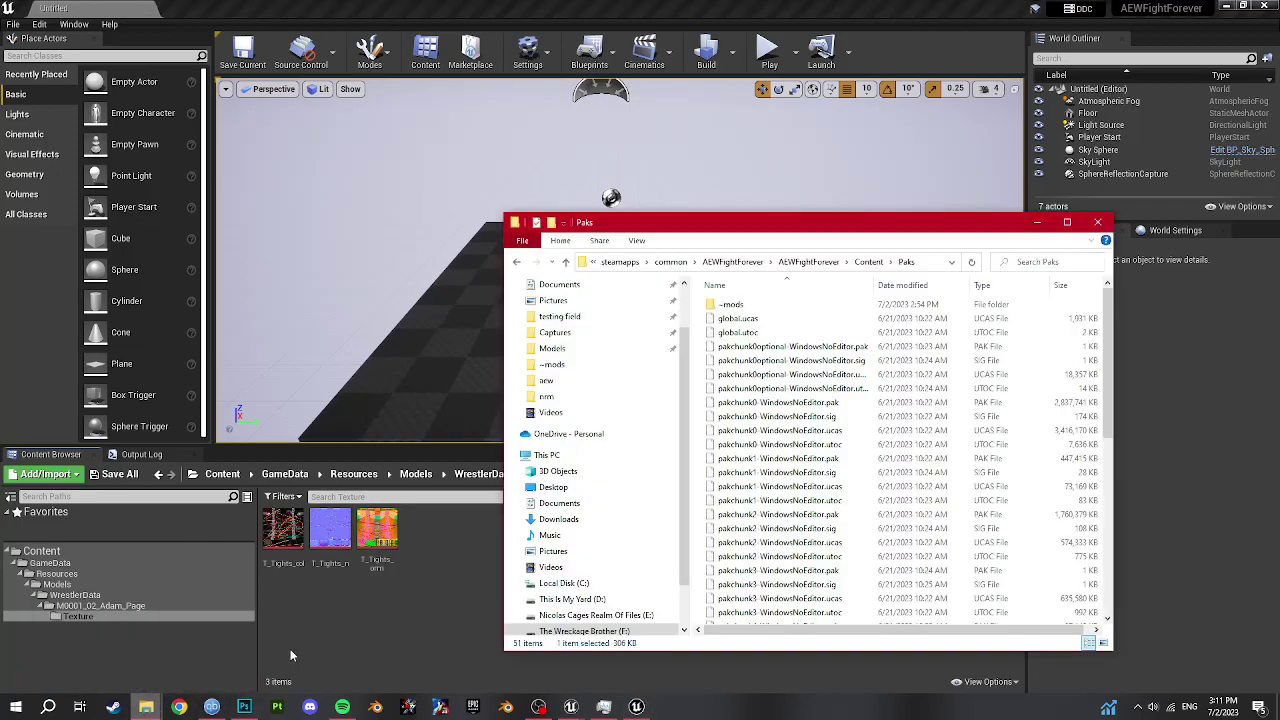
pyautogui.doubleClick(729, 304)
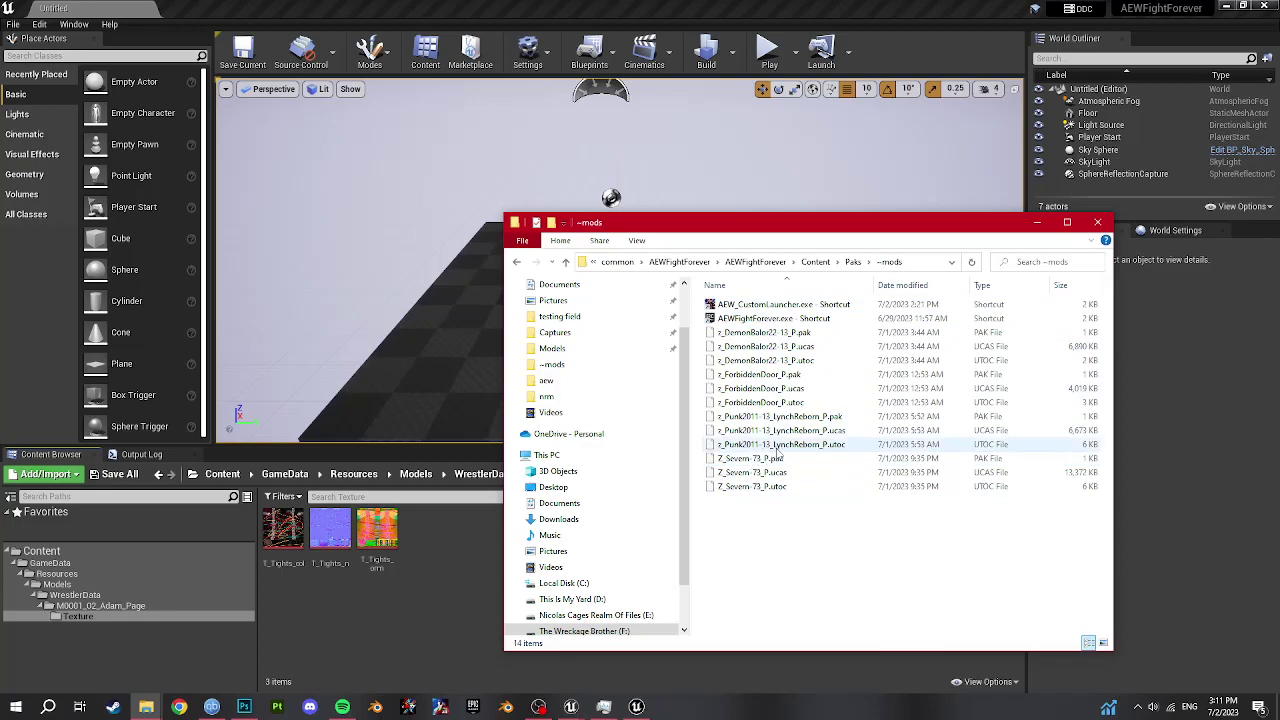
pyautogui.click(779, 444)
pyautogui.keyDown('shift'); pyautogui.click(774, 418); pyautogui.keyUp('shift')
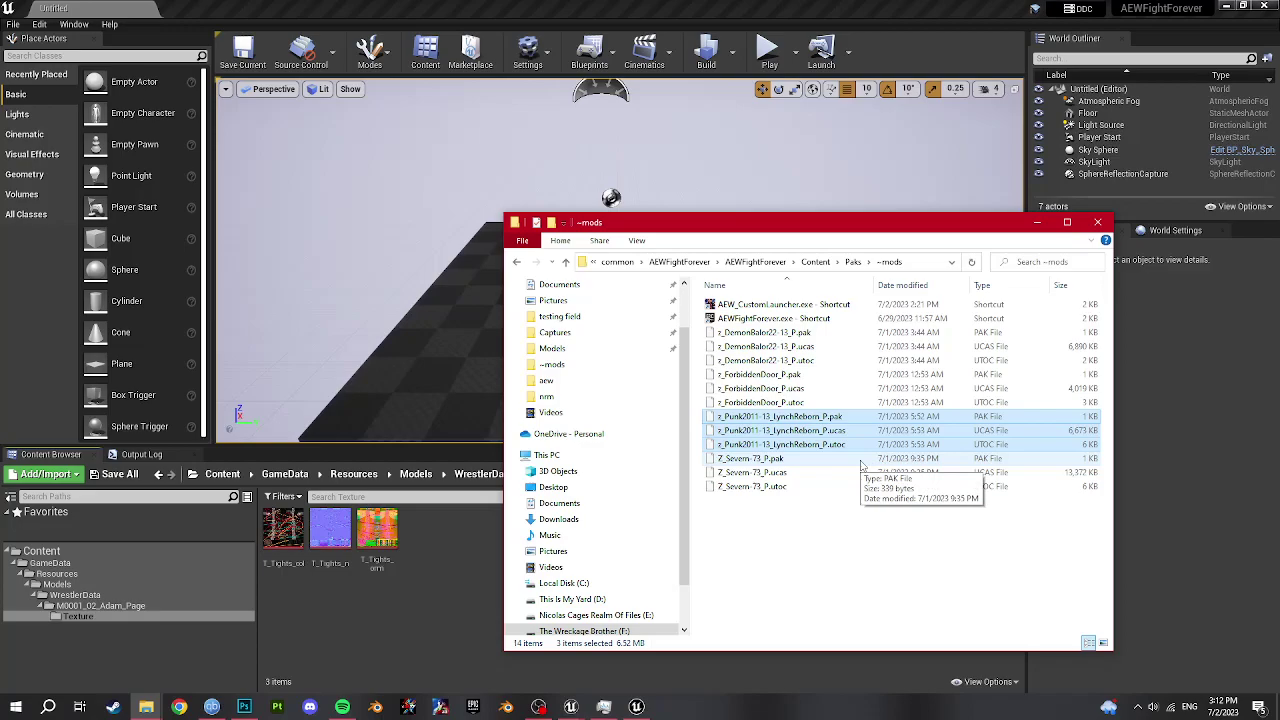
pyautogui.hotkey('alt', 'Up')
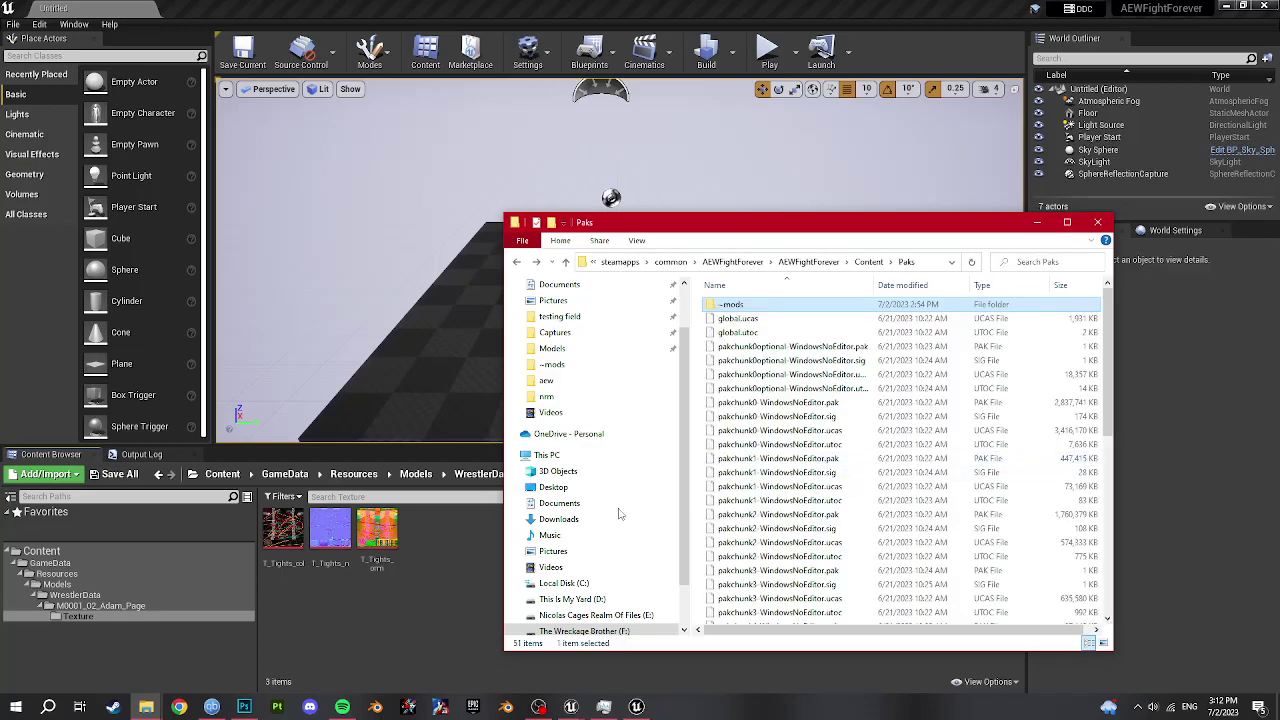
# - Set the project's packaging build configuration to Shipping
pyautogui.moveTo(378, 527); pyautogui.dragTo(378, 524)
pyautogui.press('Escape')
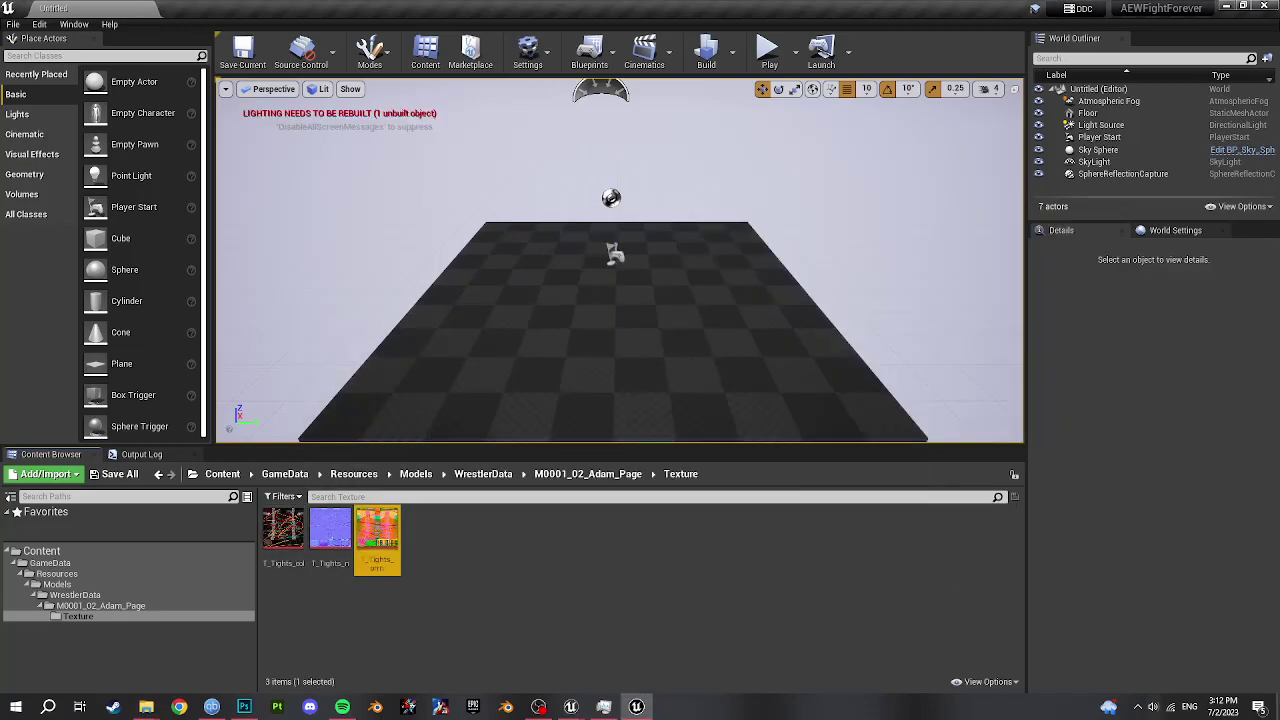
pyautogui.click(13, 24)
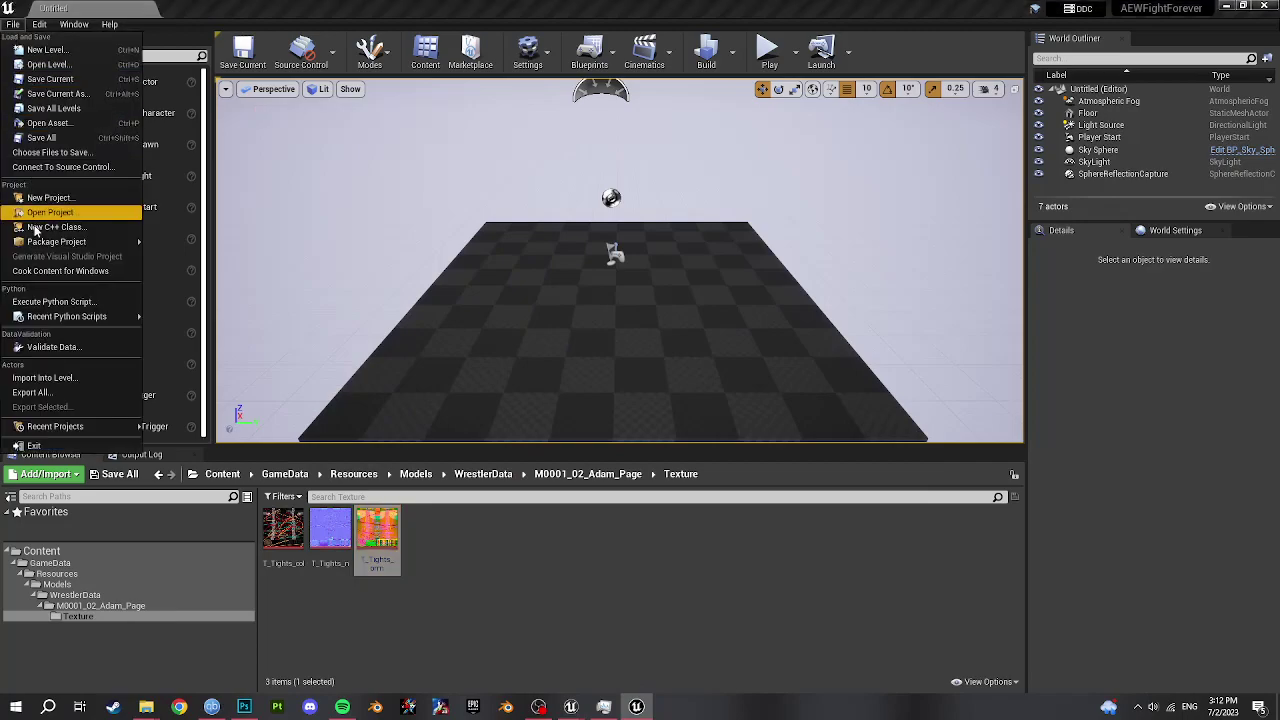
pyautogui.moveTo(60, 242)
pyautogui.moveTo(190, 367)
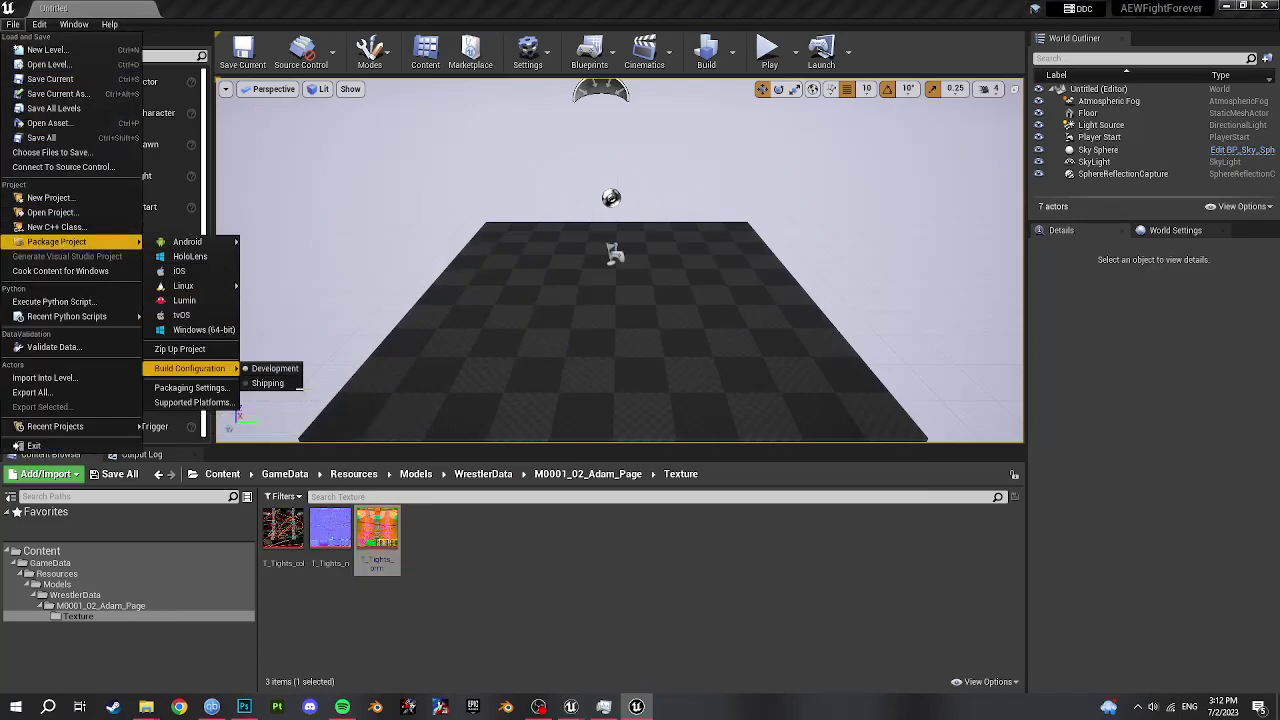
pyautogui.click(288, 384)
# - Package the project for Windows (64-bit) into a new folder named Packaged inside the project's Saved folder
pyautogui.click(13, 24)
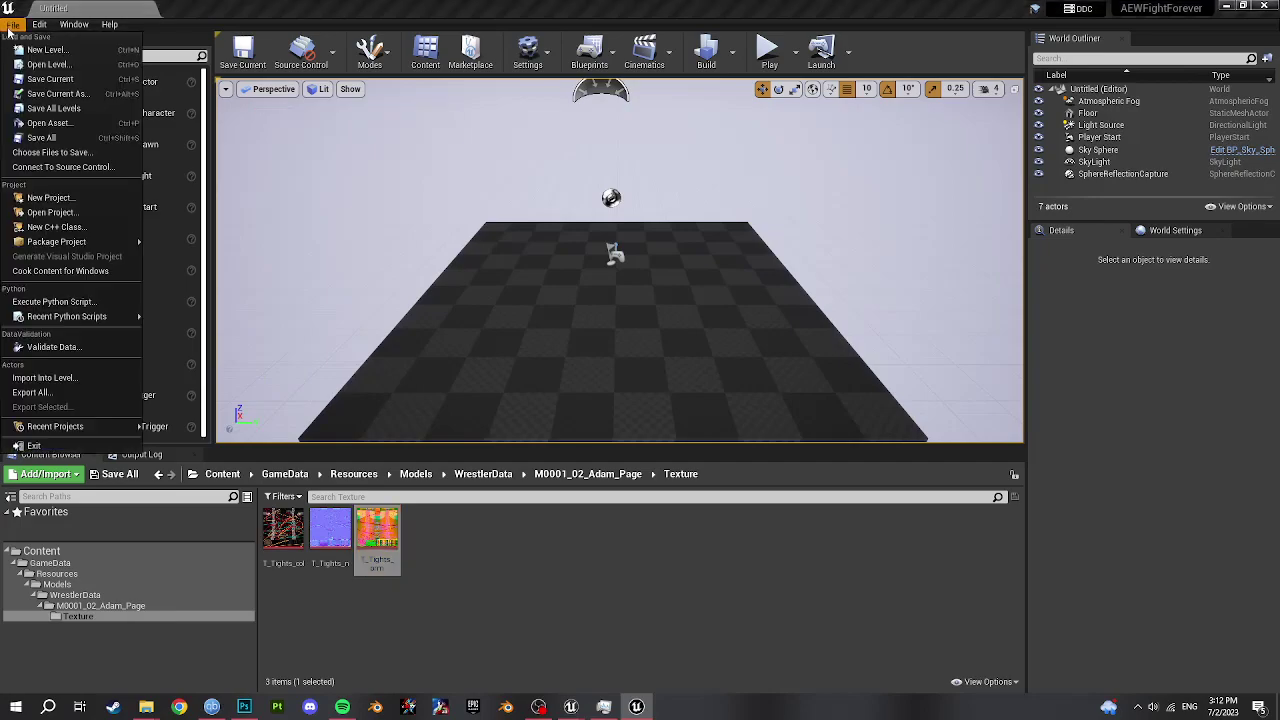
pyautogui.click(183, 319)
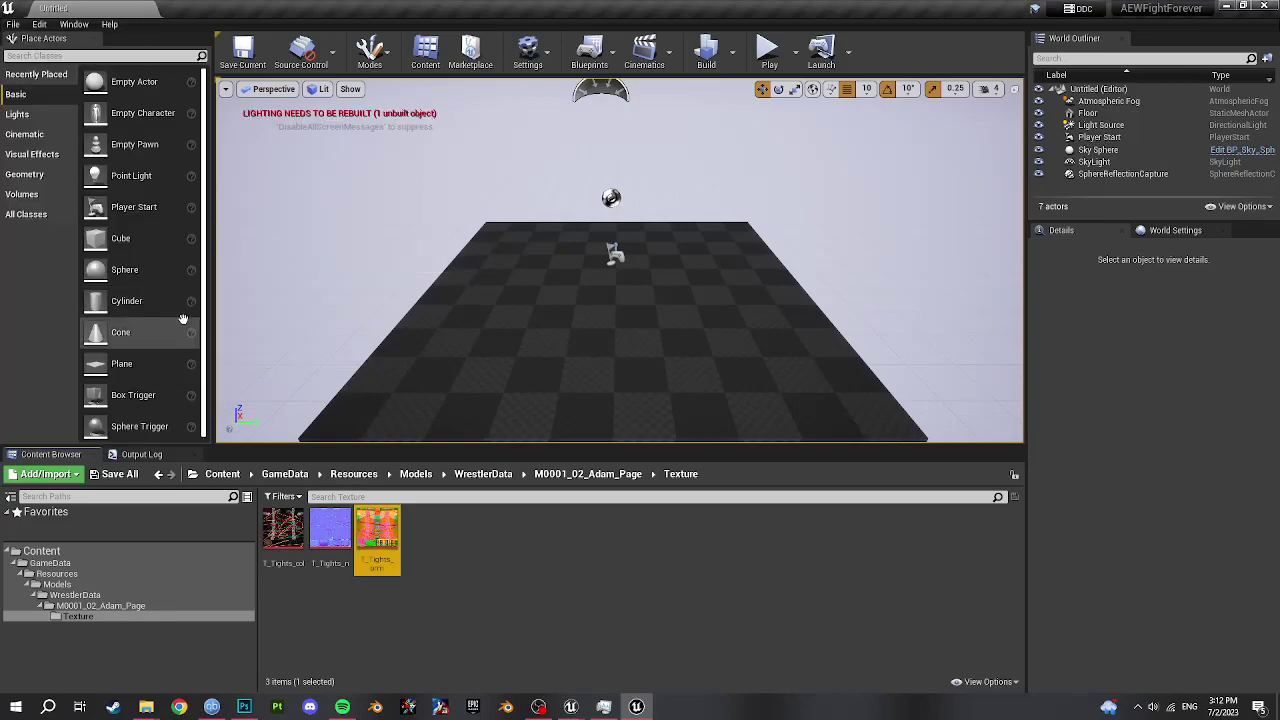
pyautogui.click(13, 24)
pyautogui.moveTo(70, 242)
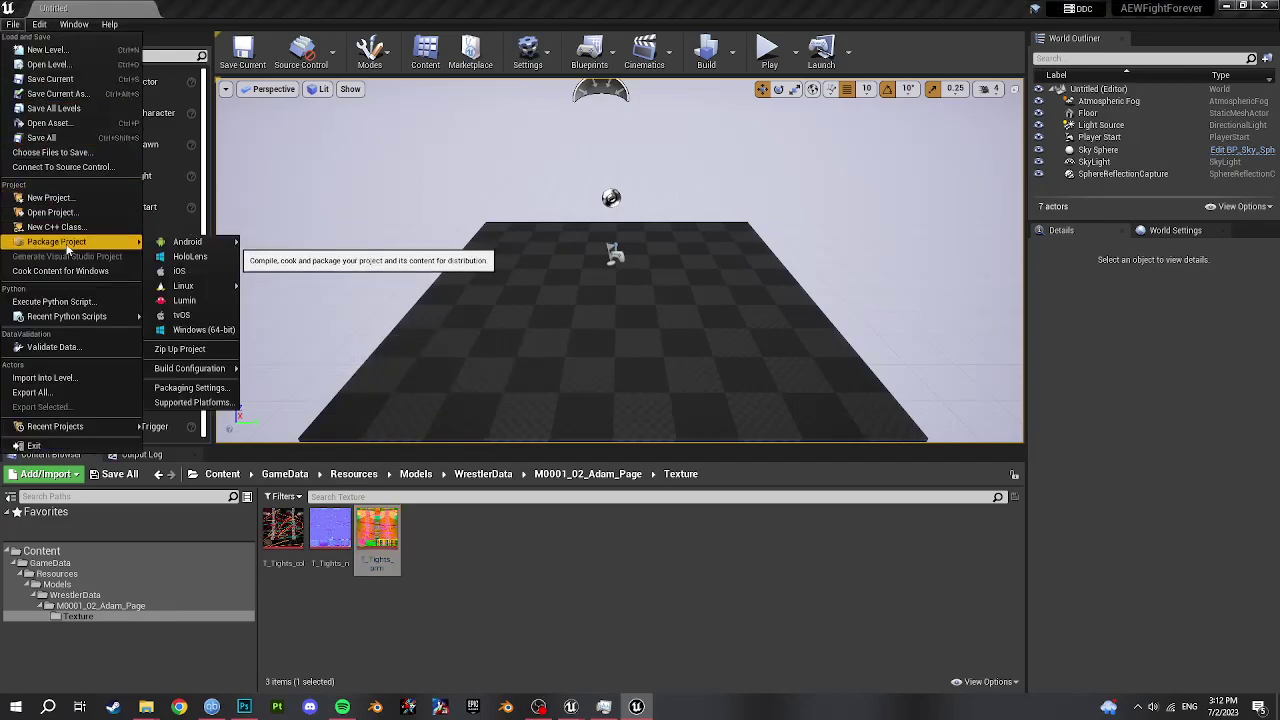
pyautogui.click(204, 331)
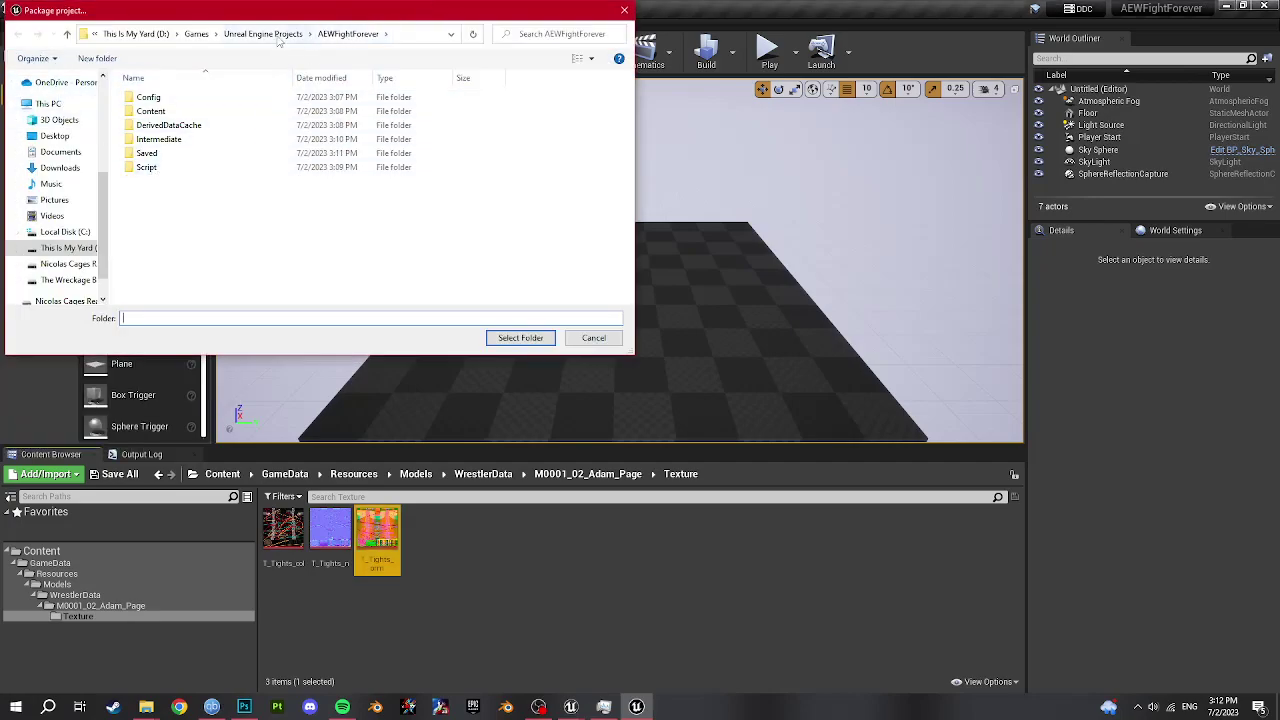
pyautogui.doubleClick(150, 155)
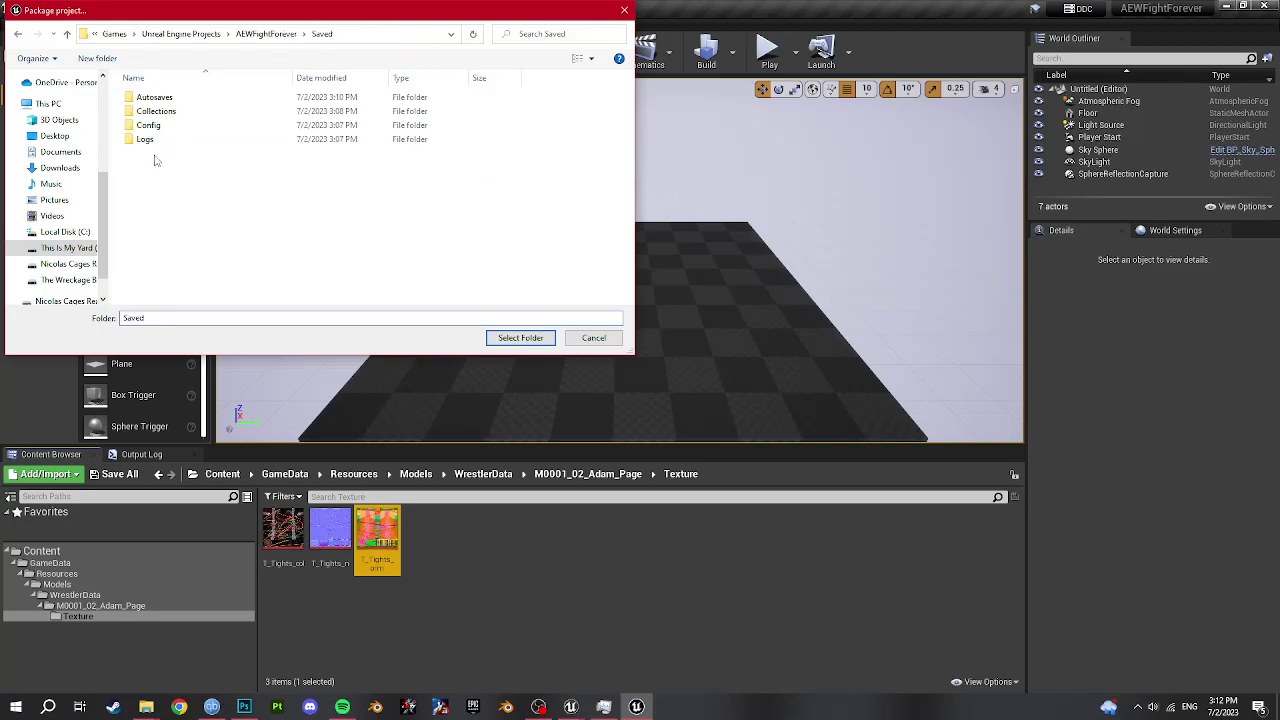
pyautogui.click(96, 59)
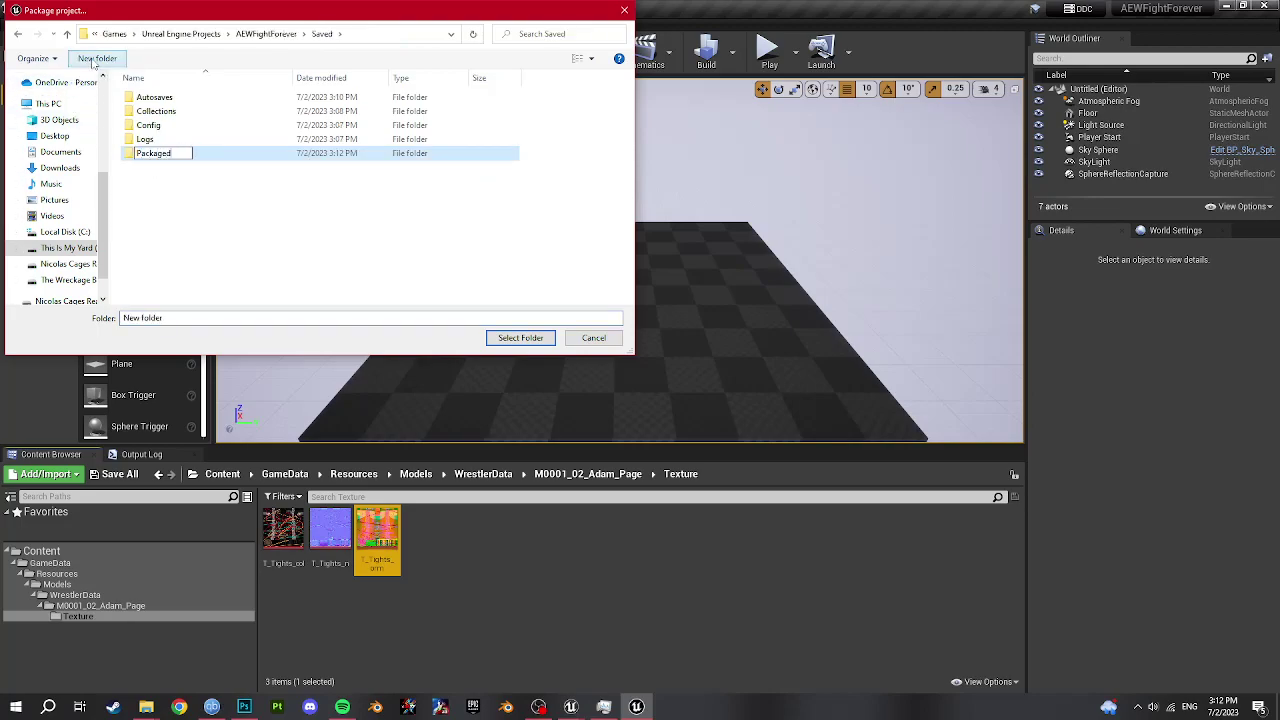
pyautogui.press('Return')
pyautogui.press('Return')
pyautogui.click(520, 338)
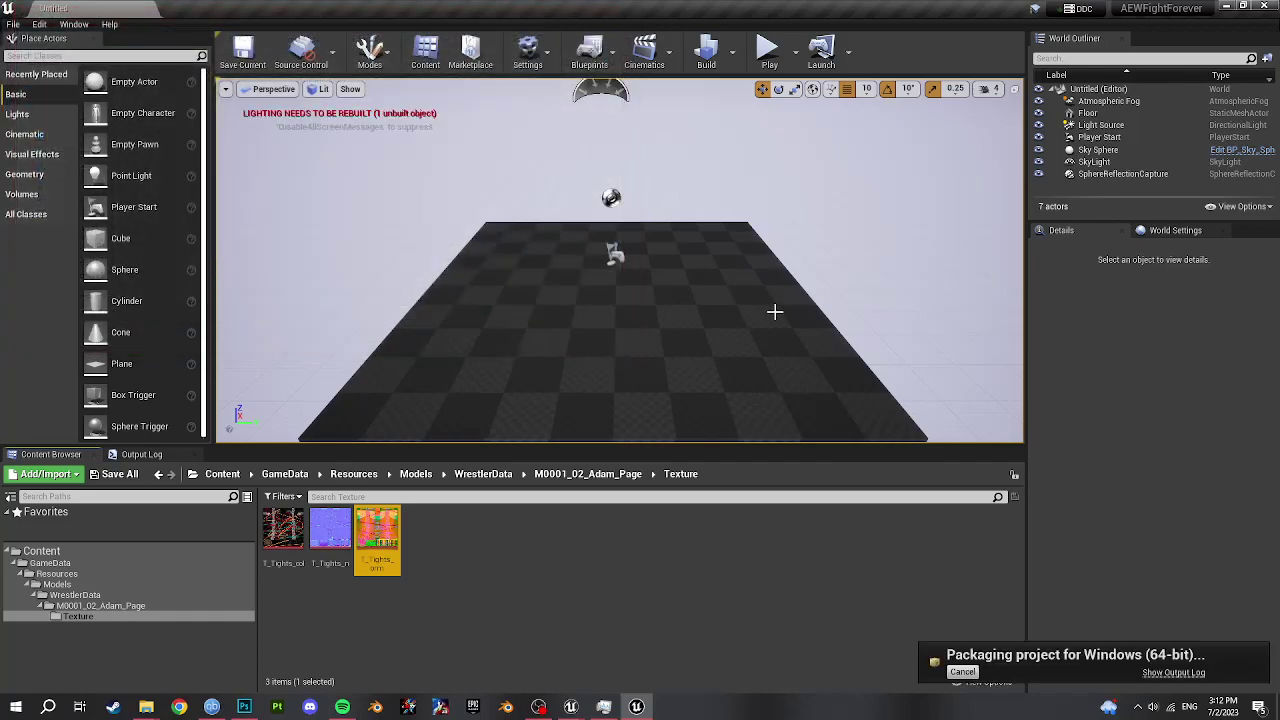
# - Open the packaged build's Paks folder at AEWFightForever\Saved\Packaged\WindowsNoEditor\AEWFightForever\Content\Paks in File Explorer
pyautogui.moveTo(146, 706)
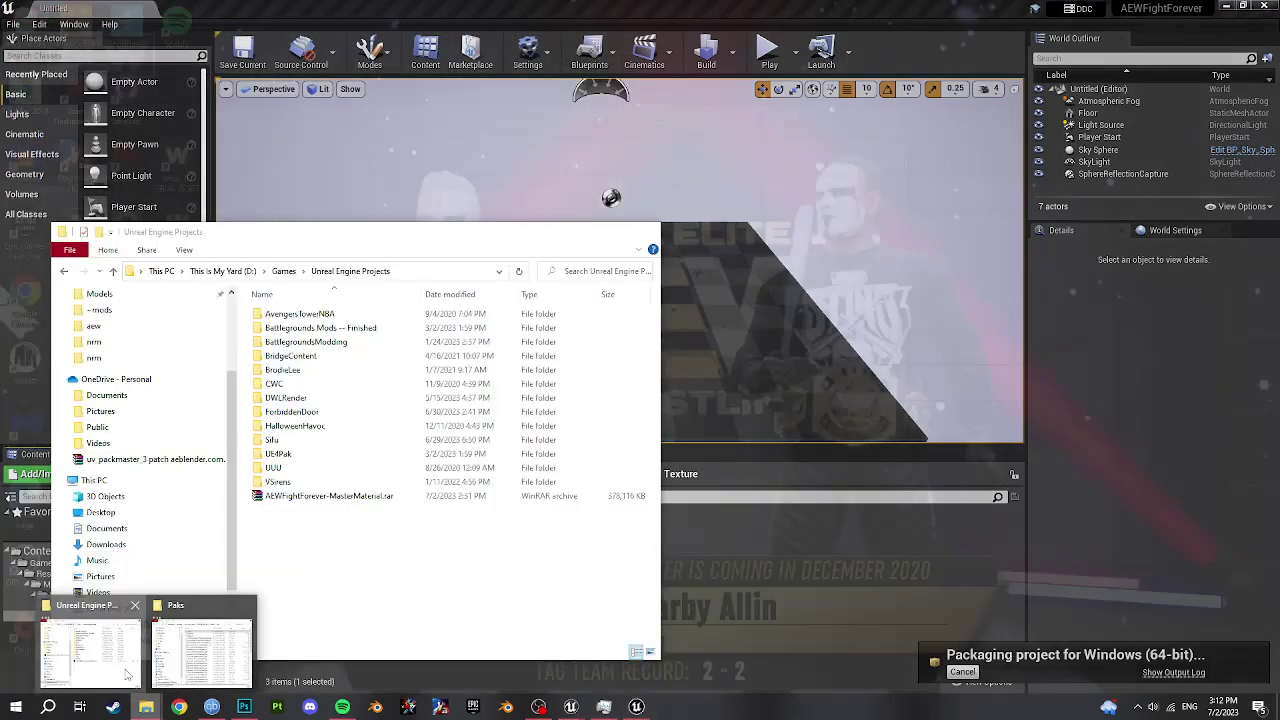
pyautogui.click(130, 672)
pyautogui.doubleClick(330, 317)
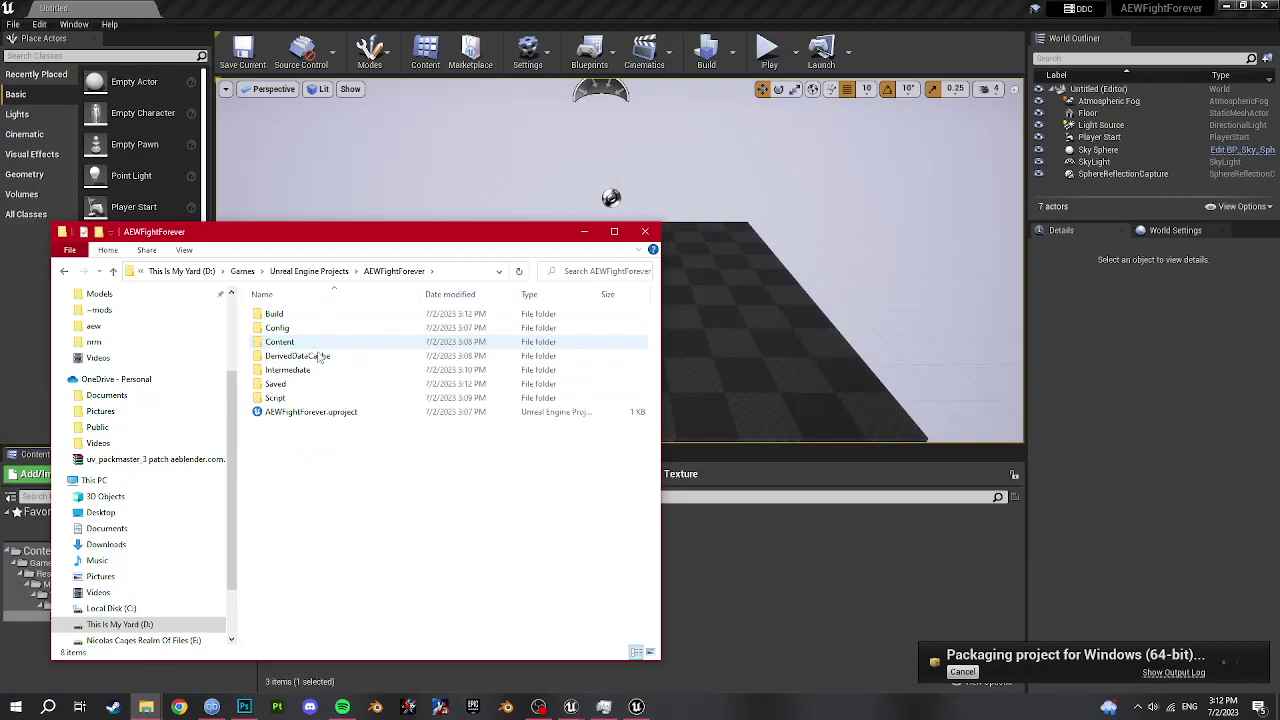
pyautogui.doubleClick(284, 384)
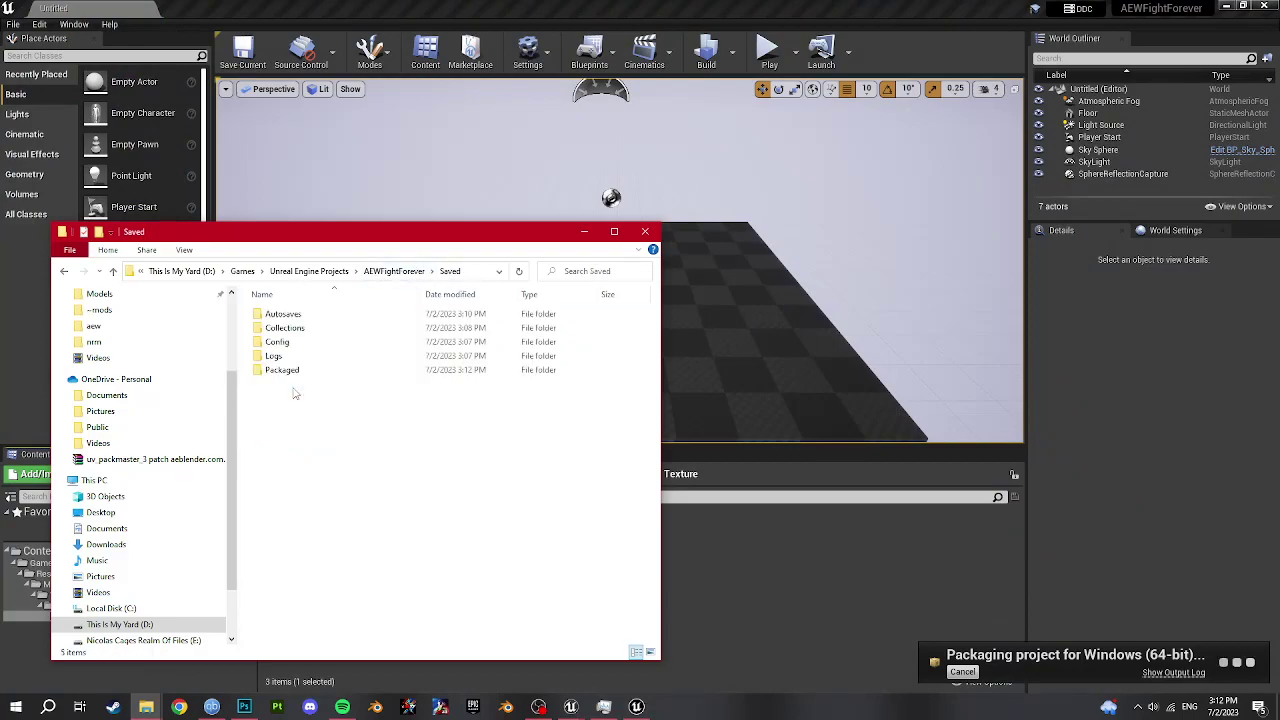
pyautogui.doubleClick(276, 369)
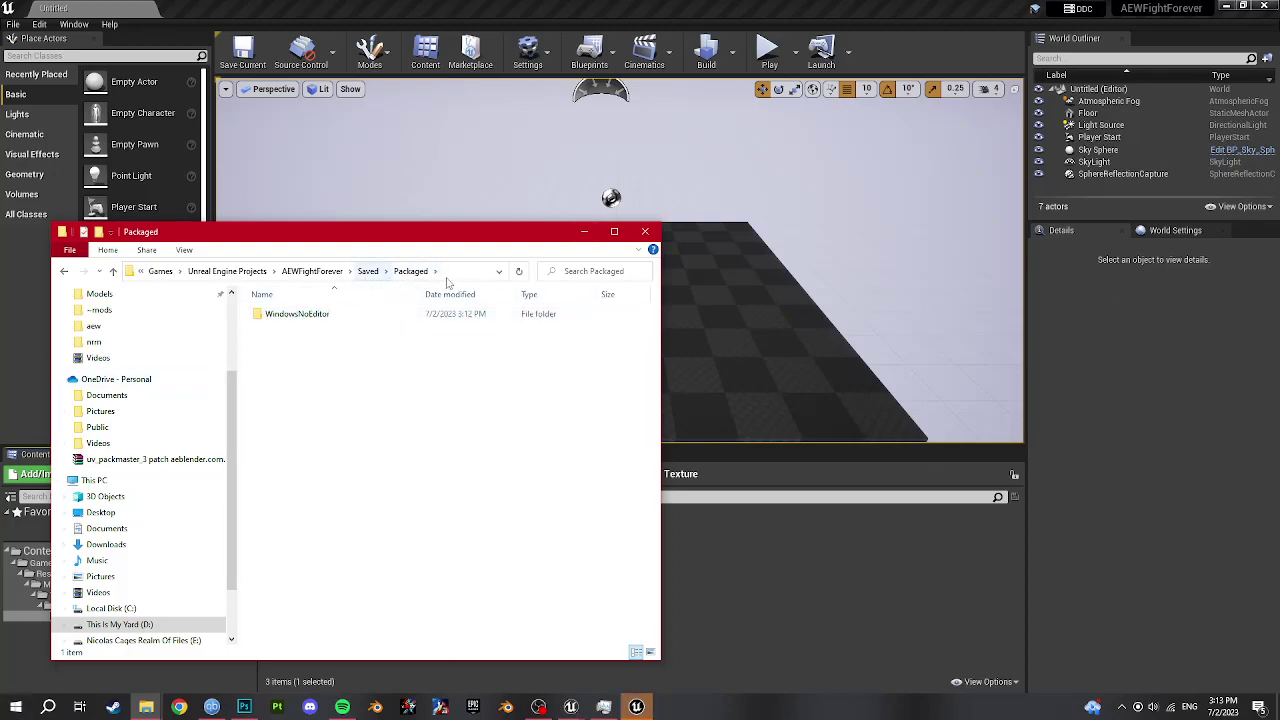
pyautogui.doubleClick(300, 314)
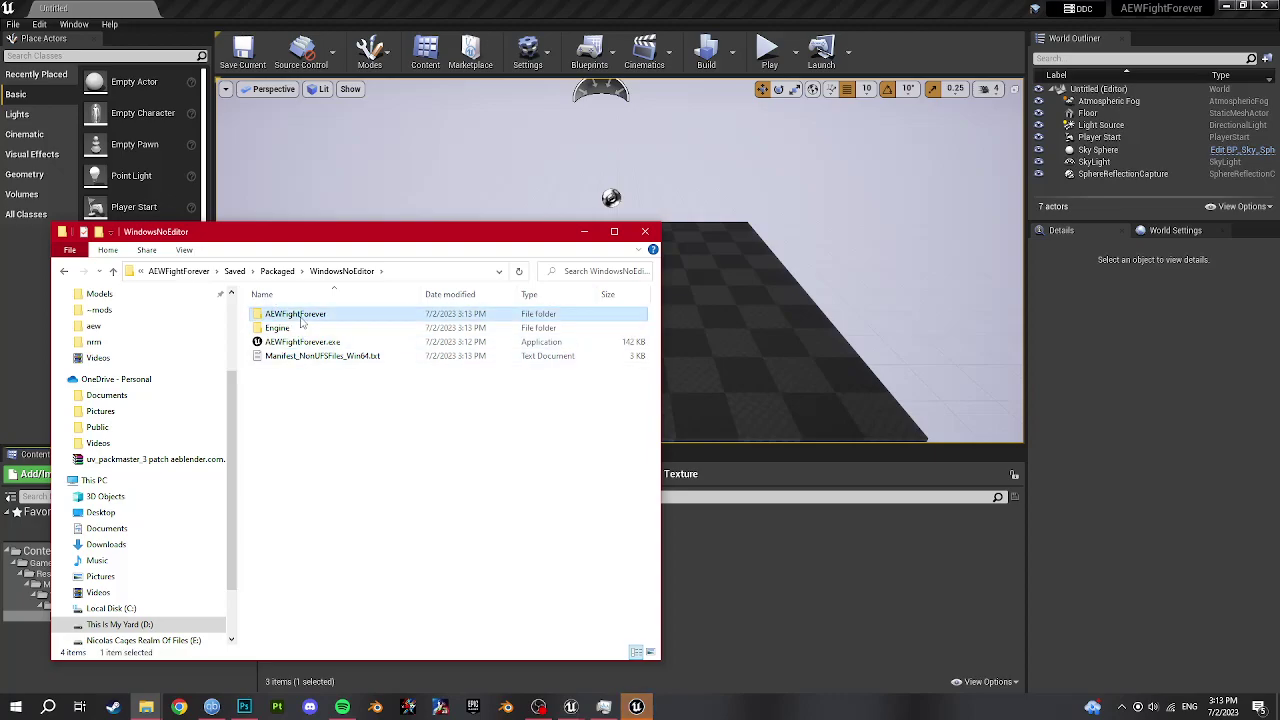
pyautogui.doubleClick(300, 314)
pyautogui.doubleClick(280, 314)
pyautogui.doubleClick(280, 314)
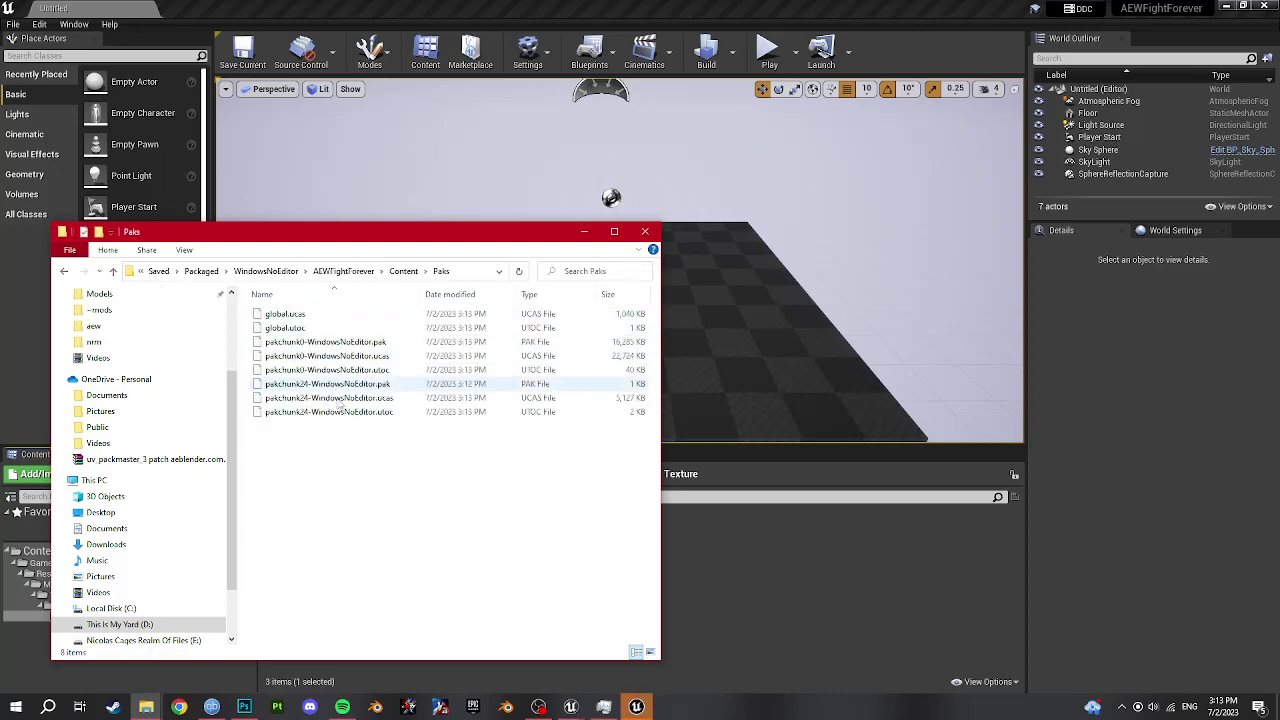
# - Rename the pakchunk24-WindowsNoEditor pak, ucas and utoc files to z_AdamPageTights_P, keeping their extensions
pyautogui.click(325, 384)
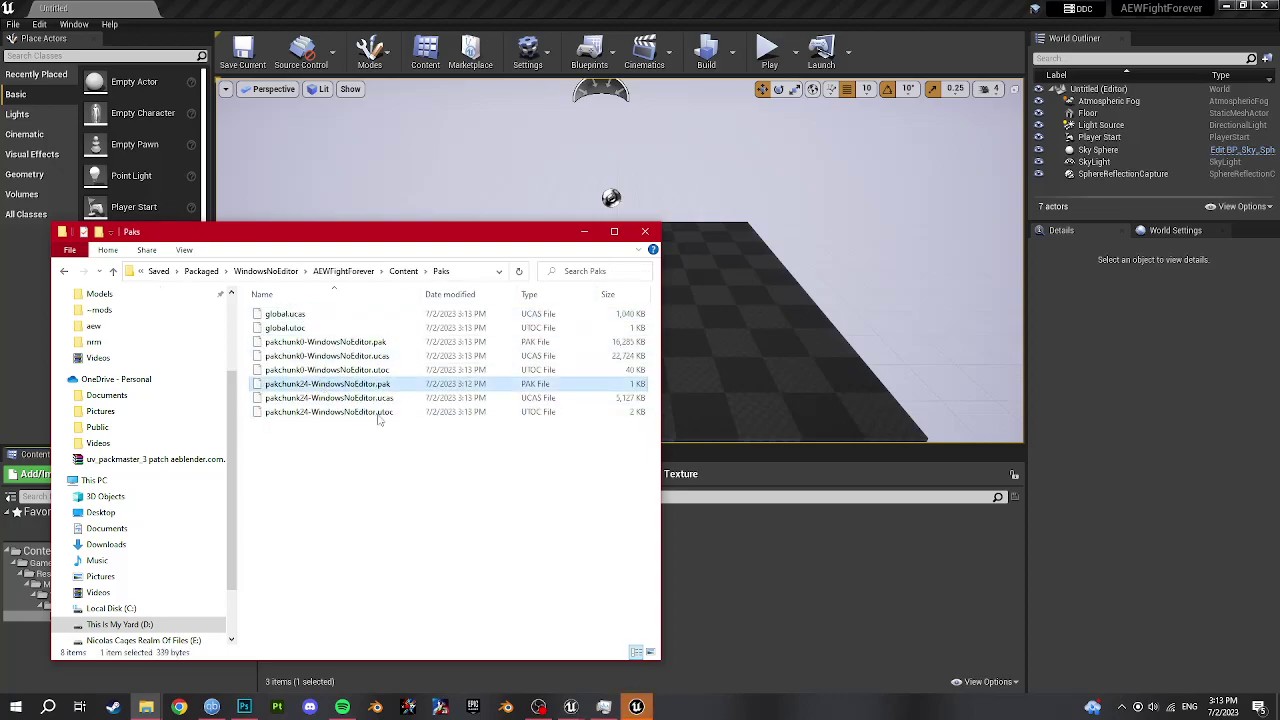
pyautogui.keyDown('shift'); pyautogui.click(303, 412); pyautogui.keyUp('shift')
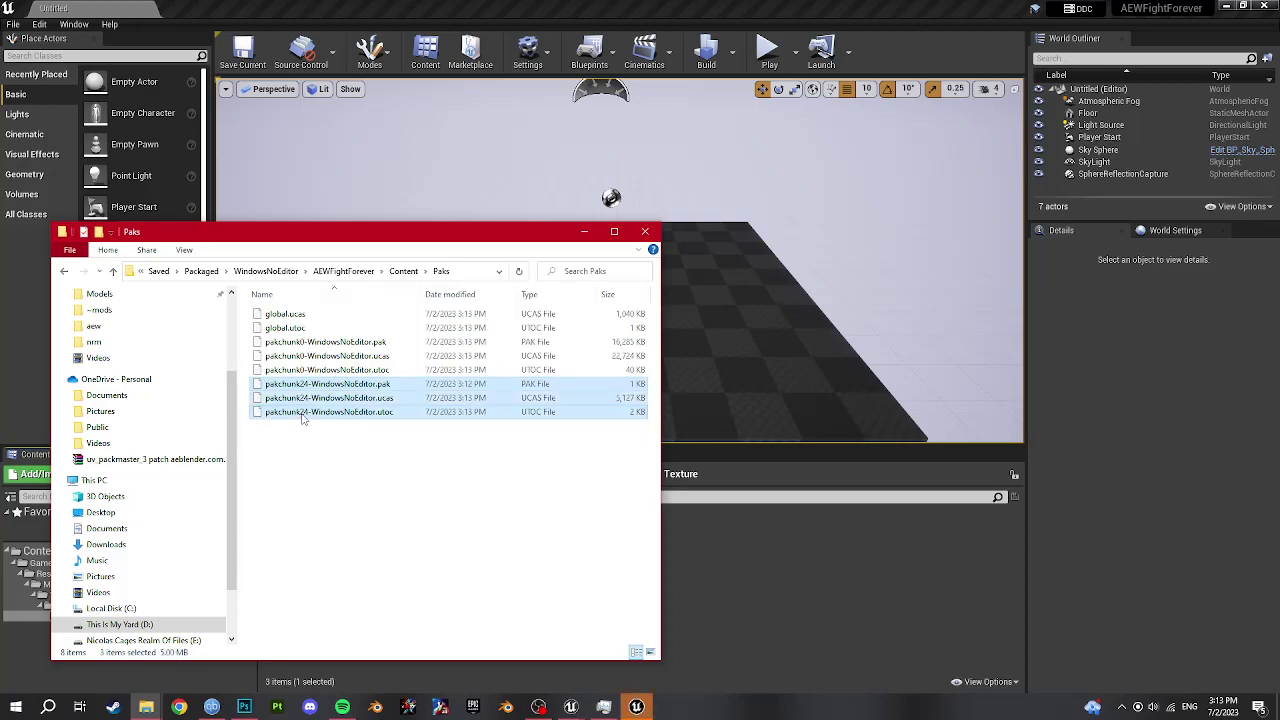
pyautogui.press('F2')
pyautogui.write('z_AdamPageTights_P.utoc')
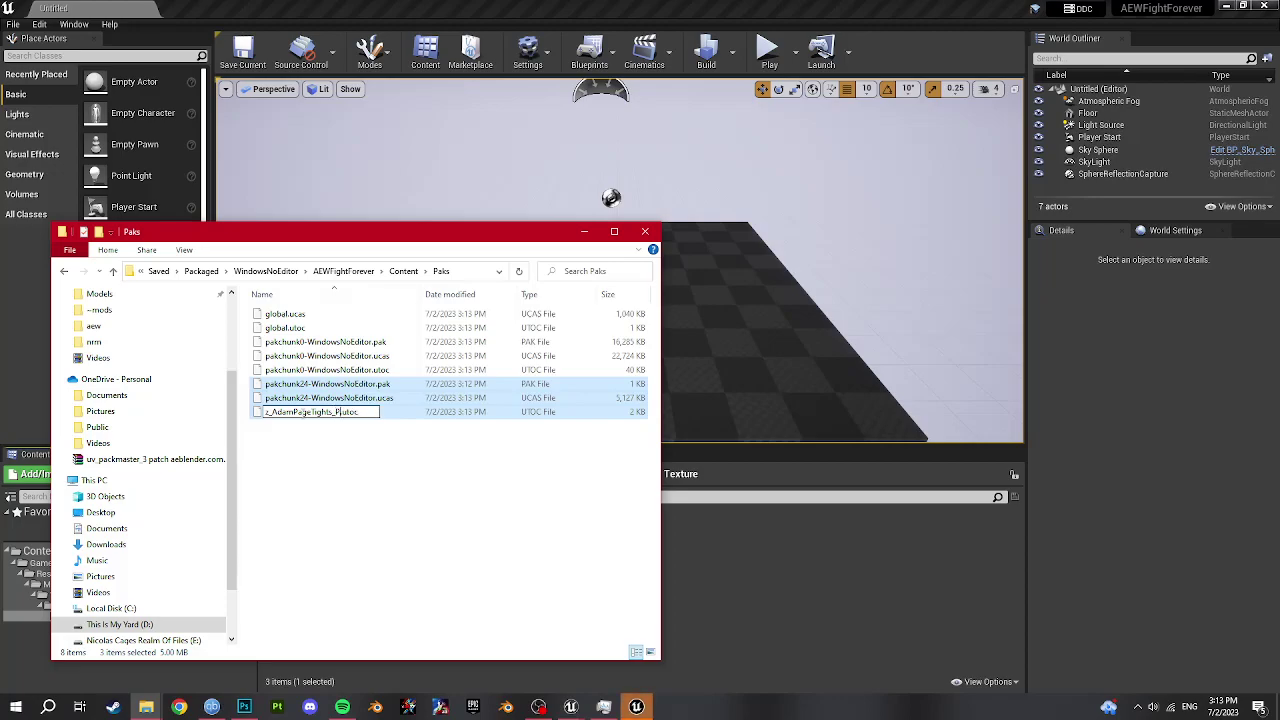
pyautogui.press('Return')
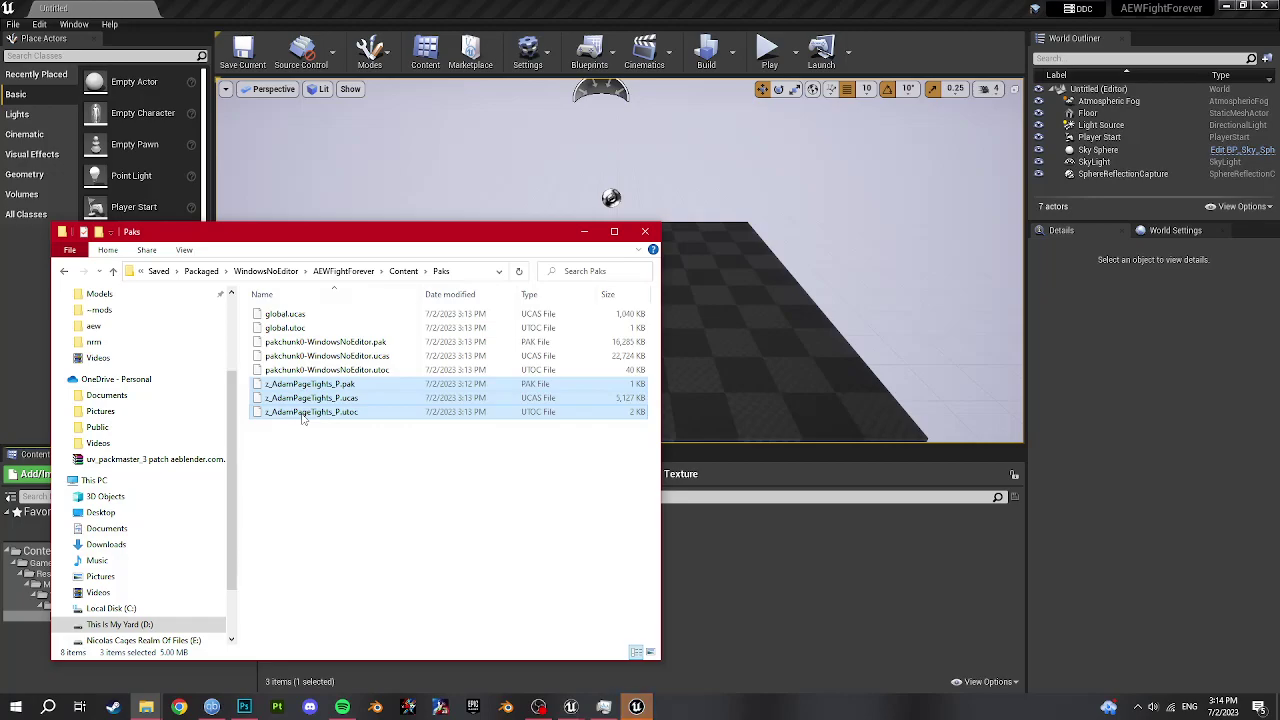
# - Move the three z_AdamPageTights_P files from the packaged Paks folder into the game's AEWFightForever\Content\Paks\~mods folder
pyautogui.click(145, 707)
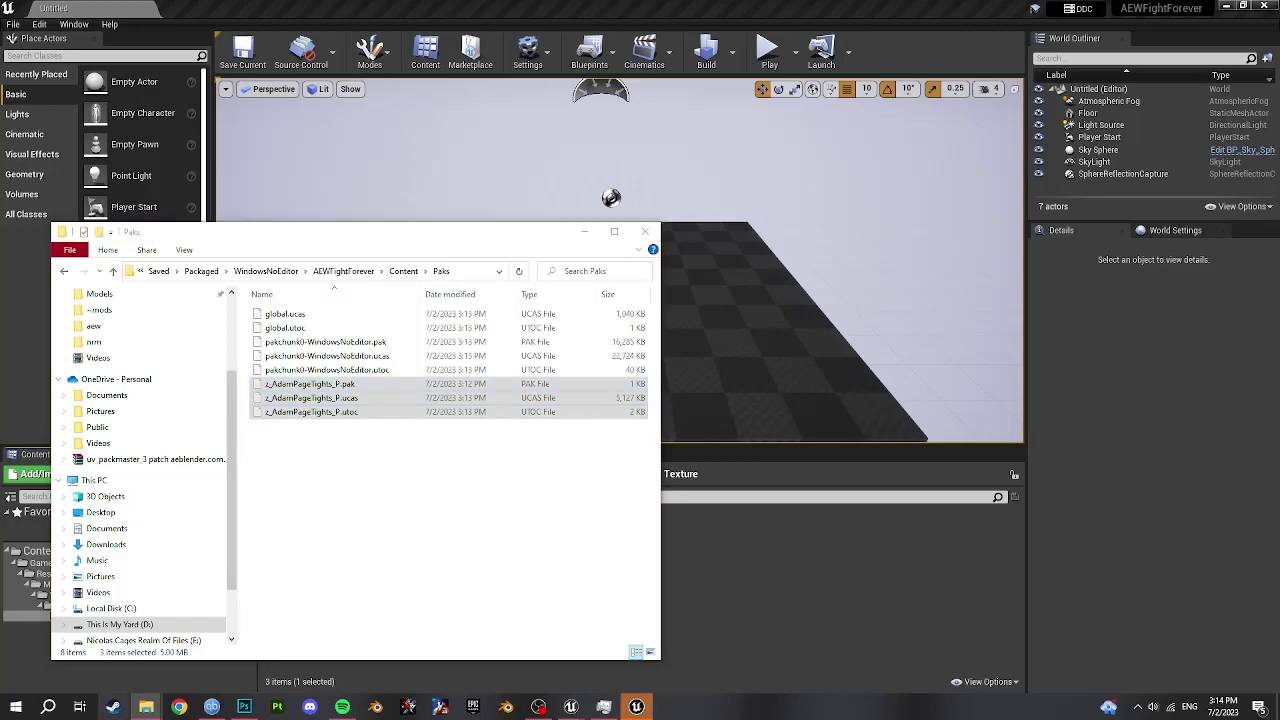
pyautogui.click(201, 652)
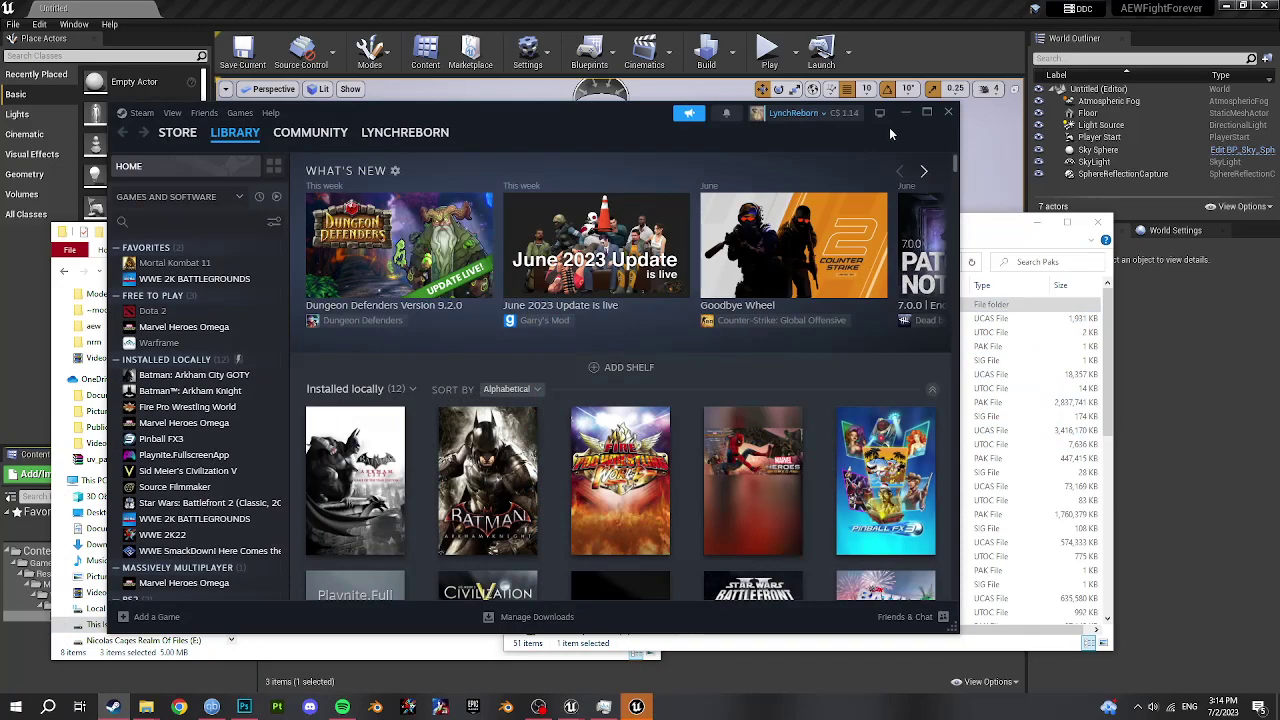
pyautogui.click(947, 113)
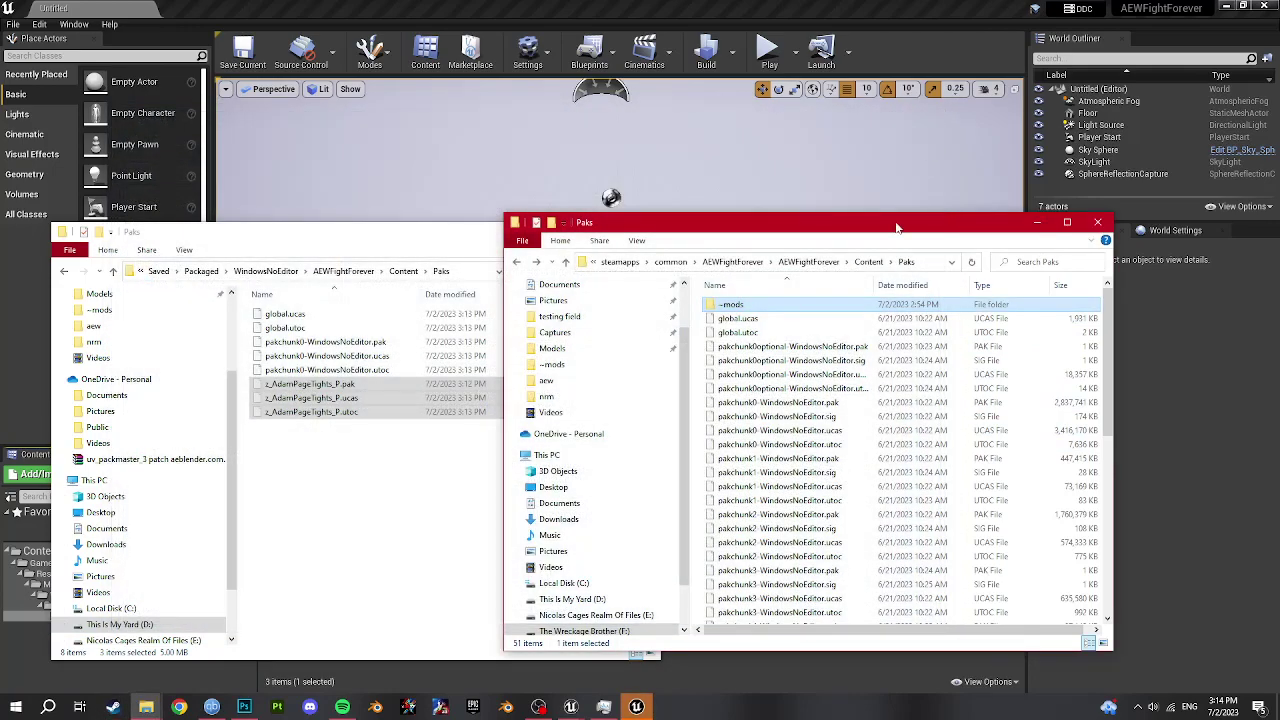
pyautogui.doubleClick(778, 314)
pyautogui.hotkey('ctrl', 'a')
pyautogui.press('Delete')
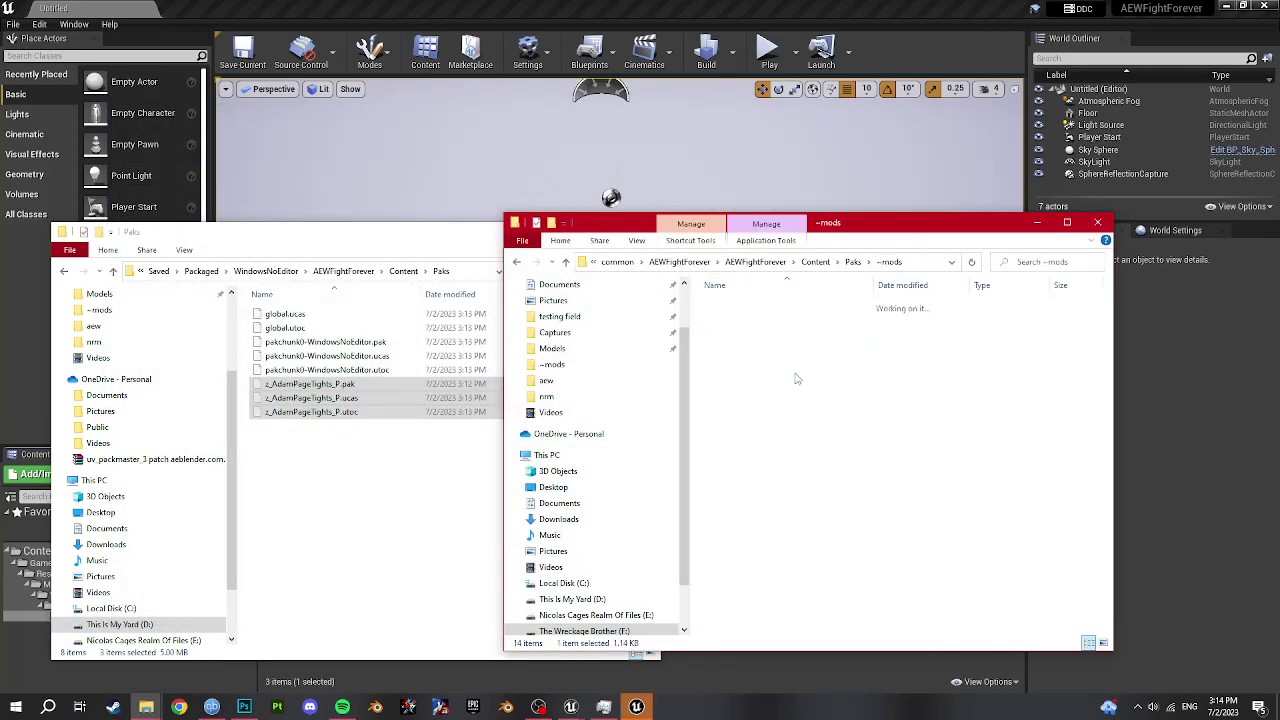
pyautogui.hotkey('alt', 'Up')
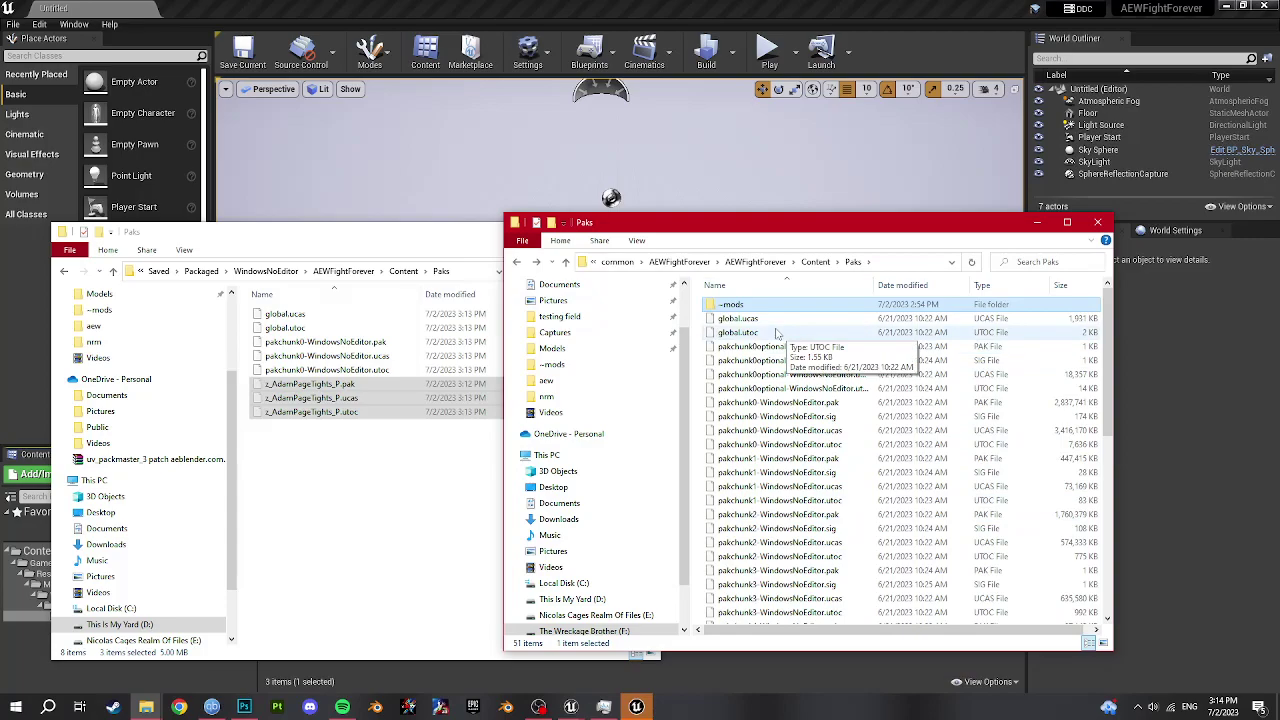
pyautogui.doubleClick(730, 305)
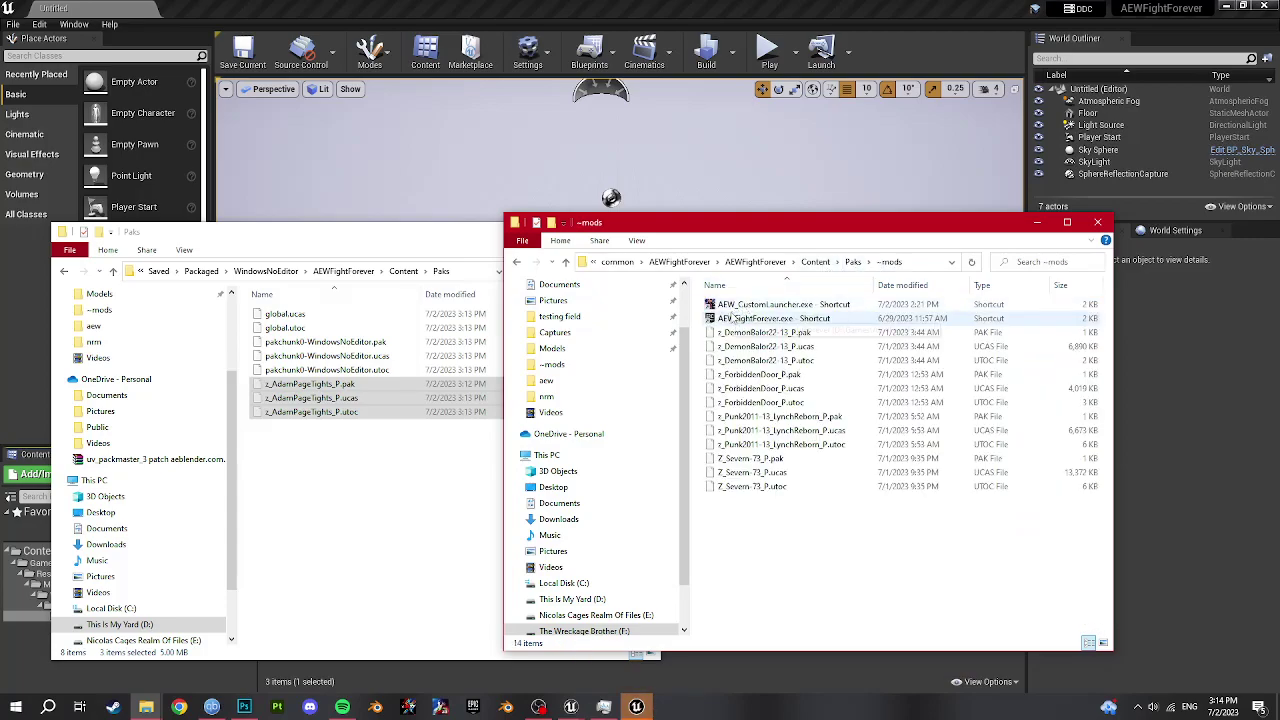
pyautogui.hotkey('alt', 'Up')
pyautogui.doubleClick(730, 305)
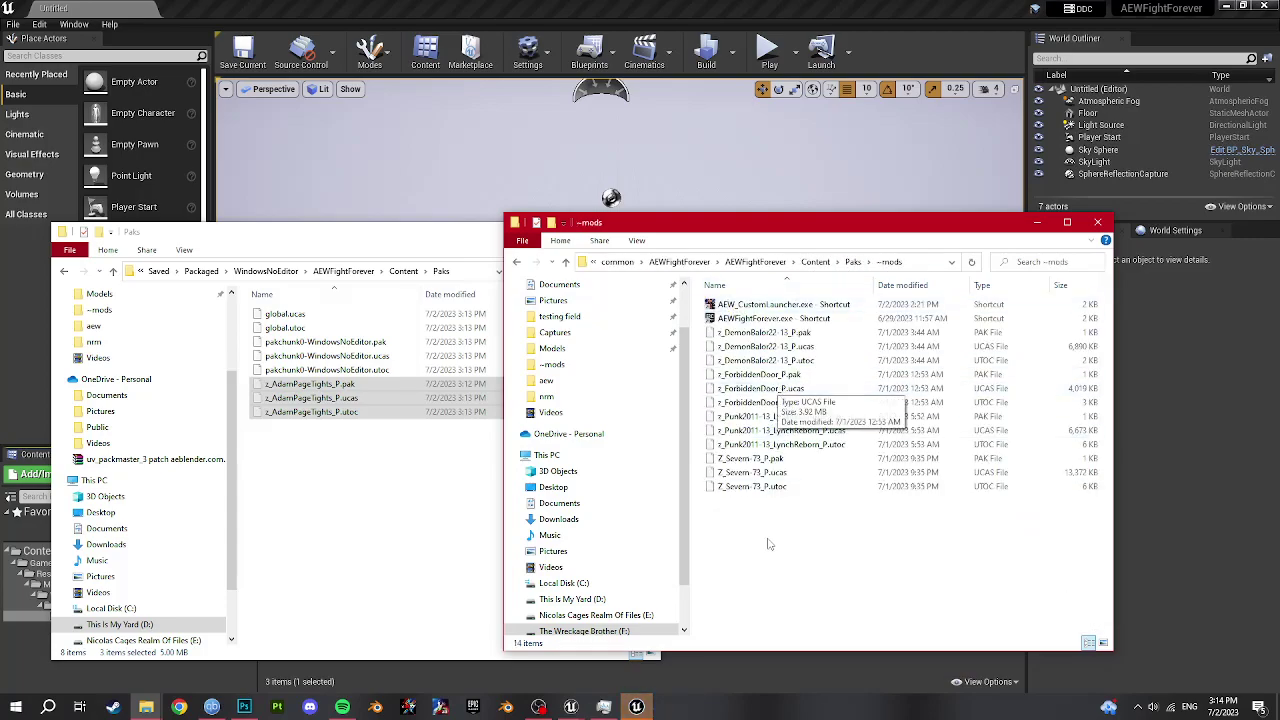
pyautogui.hotkey('ctrl', 'v')
# - Launch the game with the AEW_CustomLauncher shortcut and open Adam Page from the wrestler selection for customizing
pyautogui.click(749, 306)
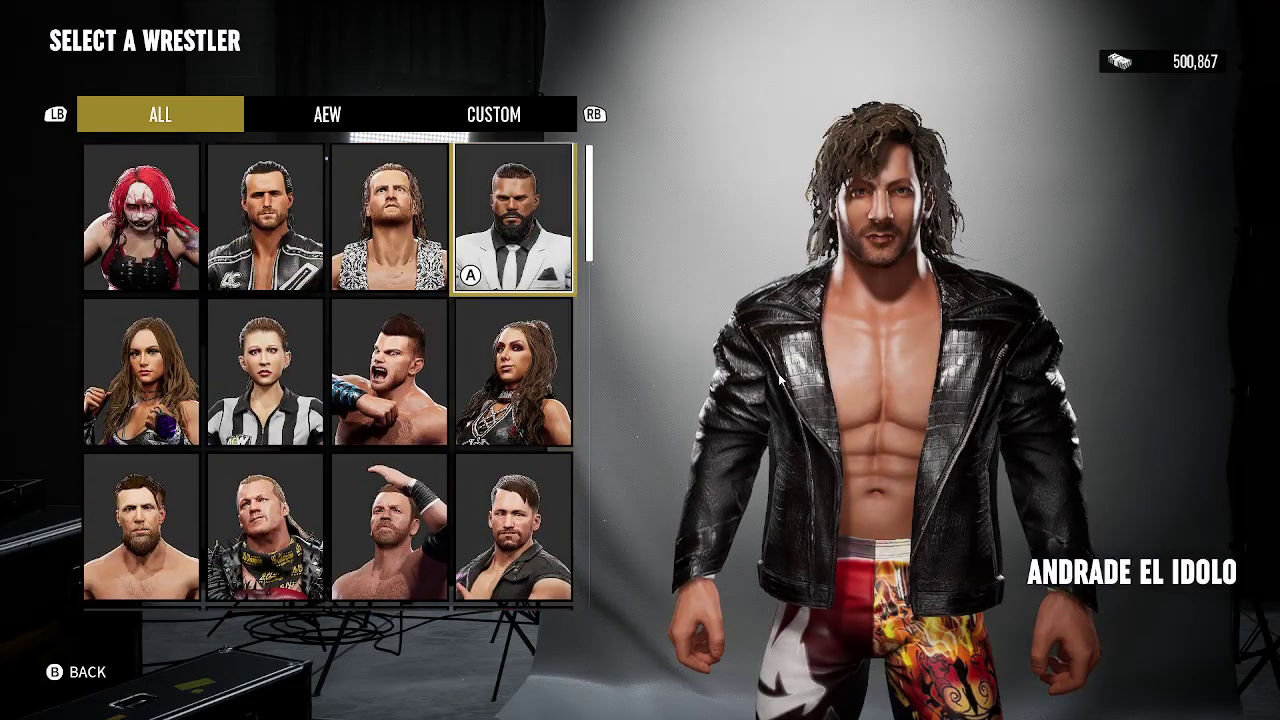
pyautogui.press('Left')
pyautogui.press('Left')
pyautogui.press('Right')
pyautogui.press('Return')
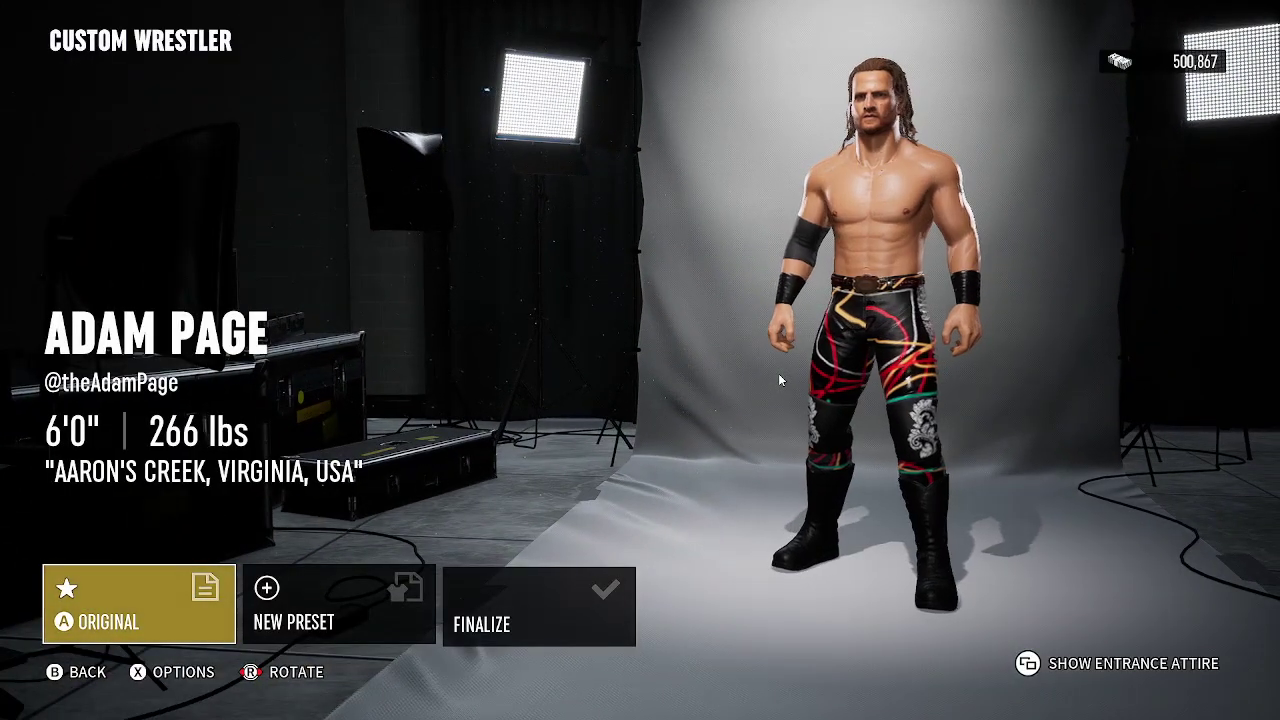
# - Rotate Adam Page's model through a full turn to inspect the modded tights from all sides
pyautogui.press('l')
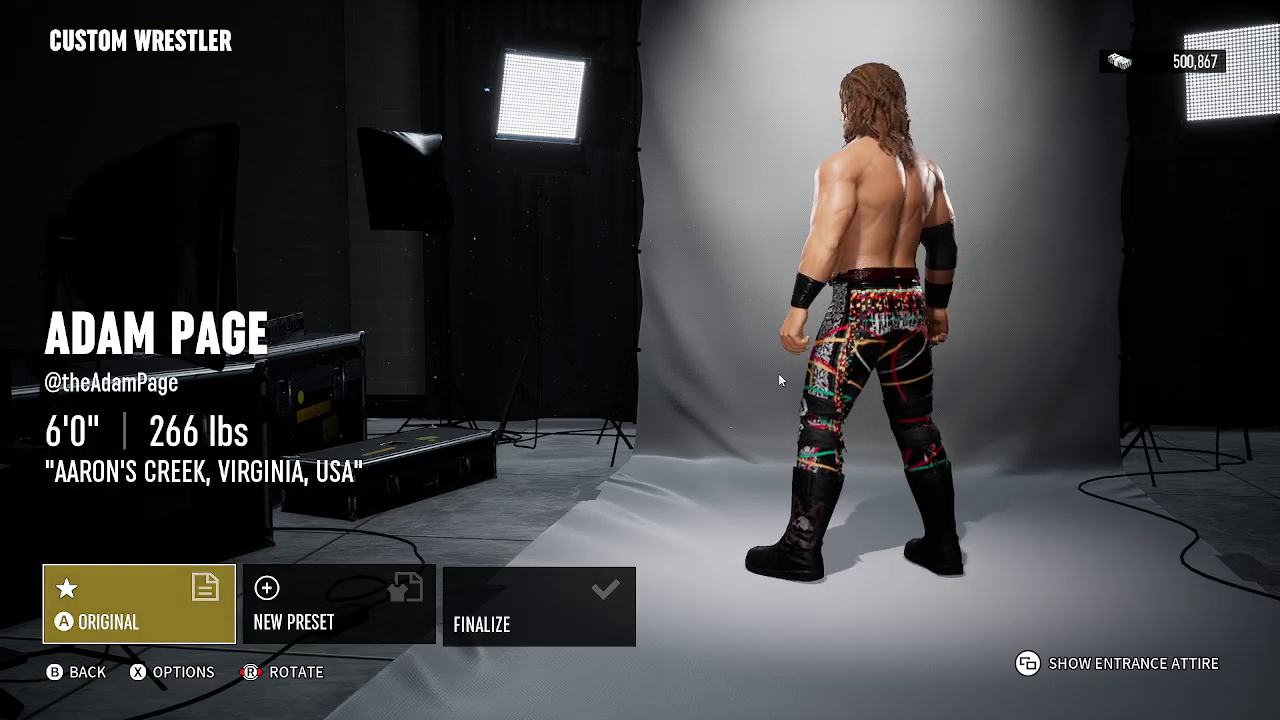
pyautogui.press('l')
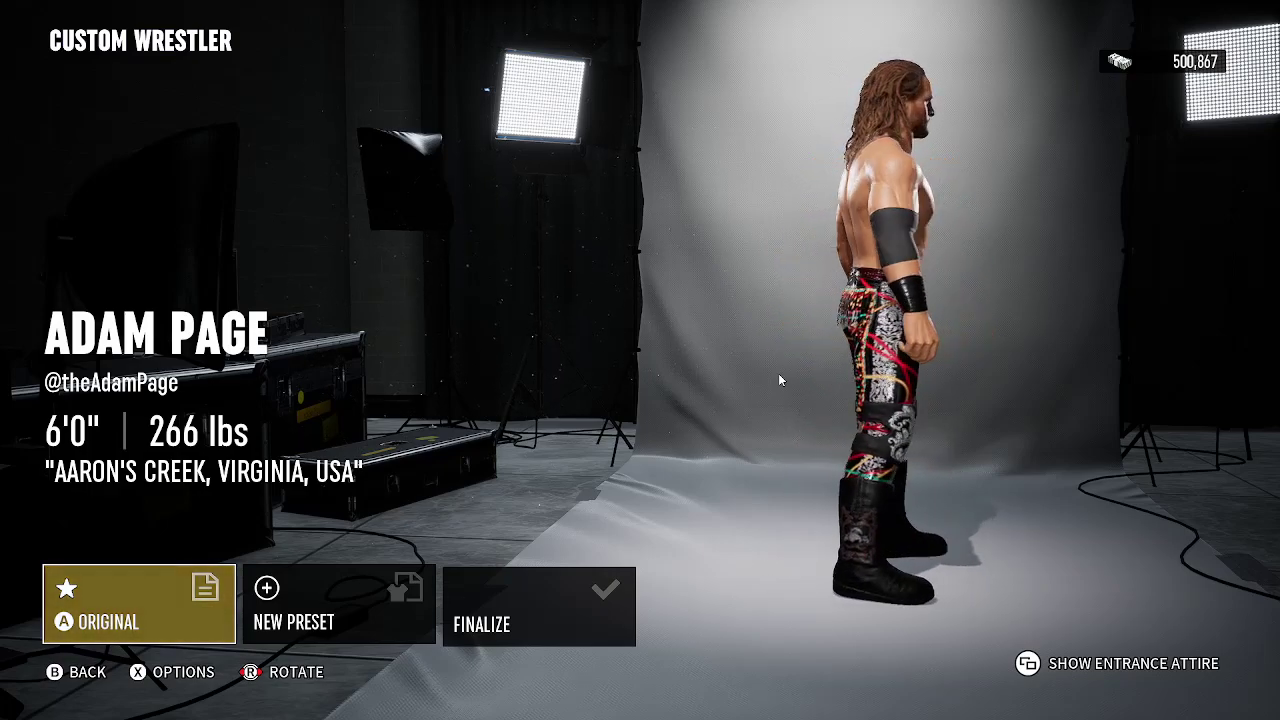
pyautogui.press('l')
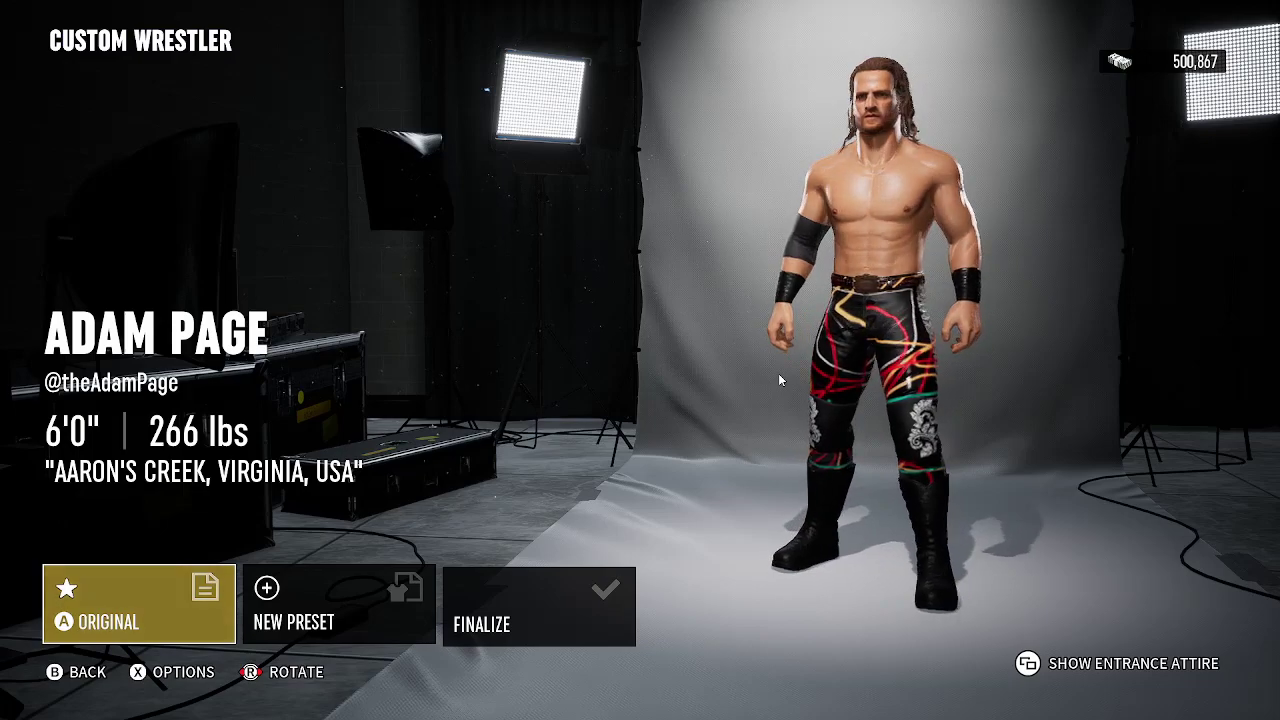
pyautogui.press('l')
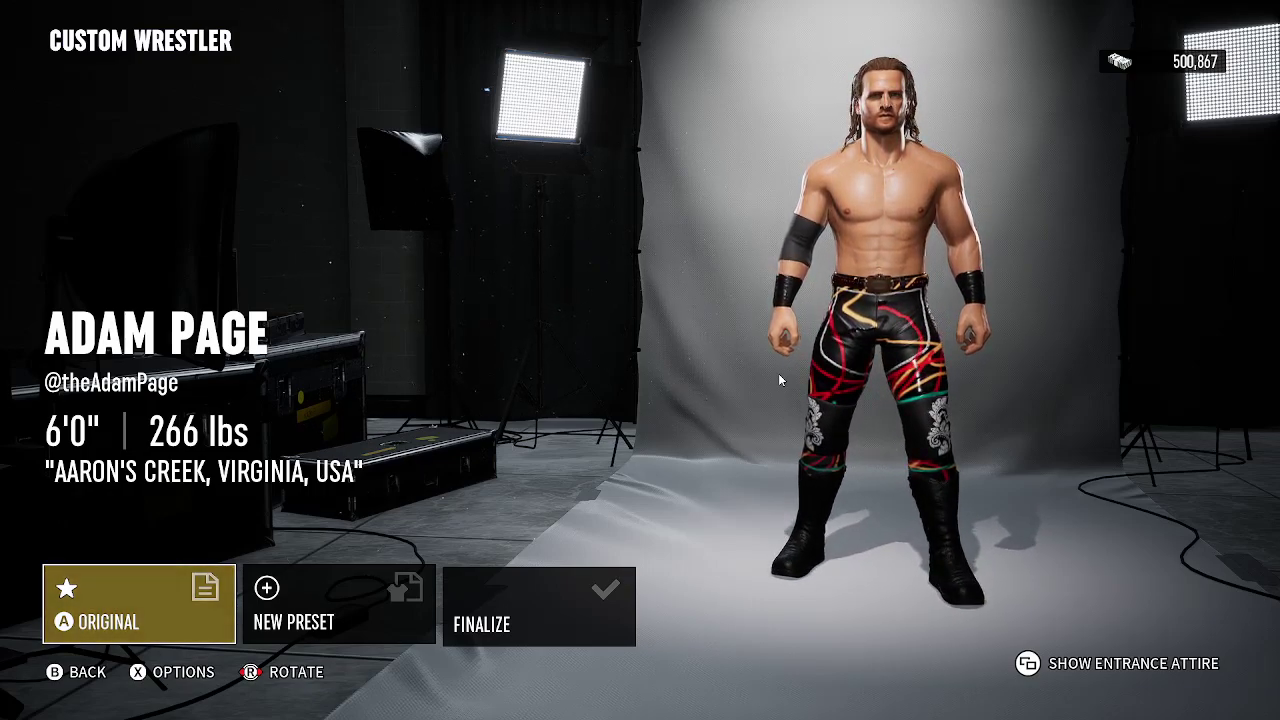
# - Switch from the game to File Explorer and review the packaged Paks folder beside the game's ~mods folder
pyautogui.press('alt')
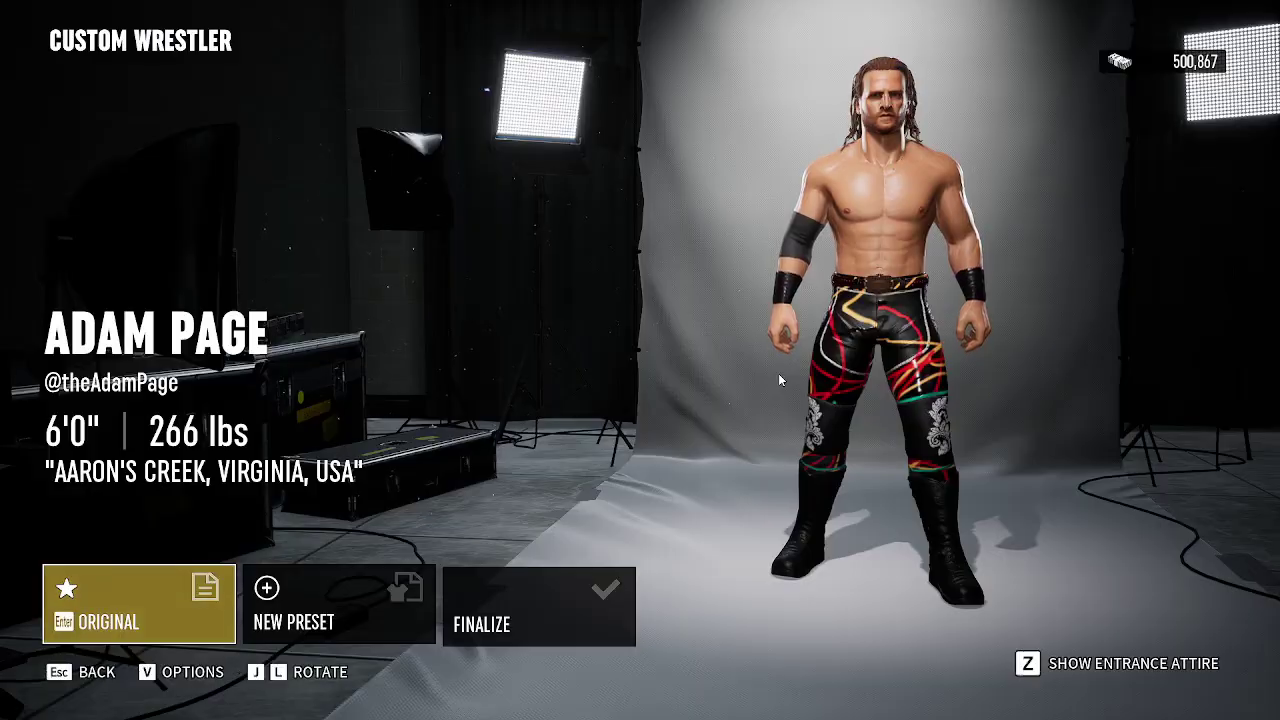
pyautogui.hotkey('alt', 'Tab')
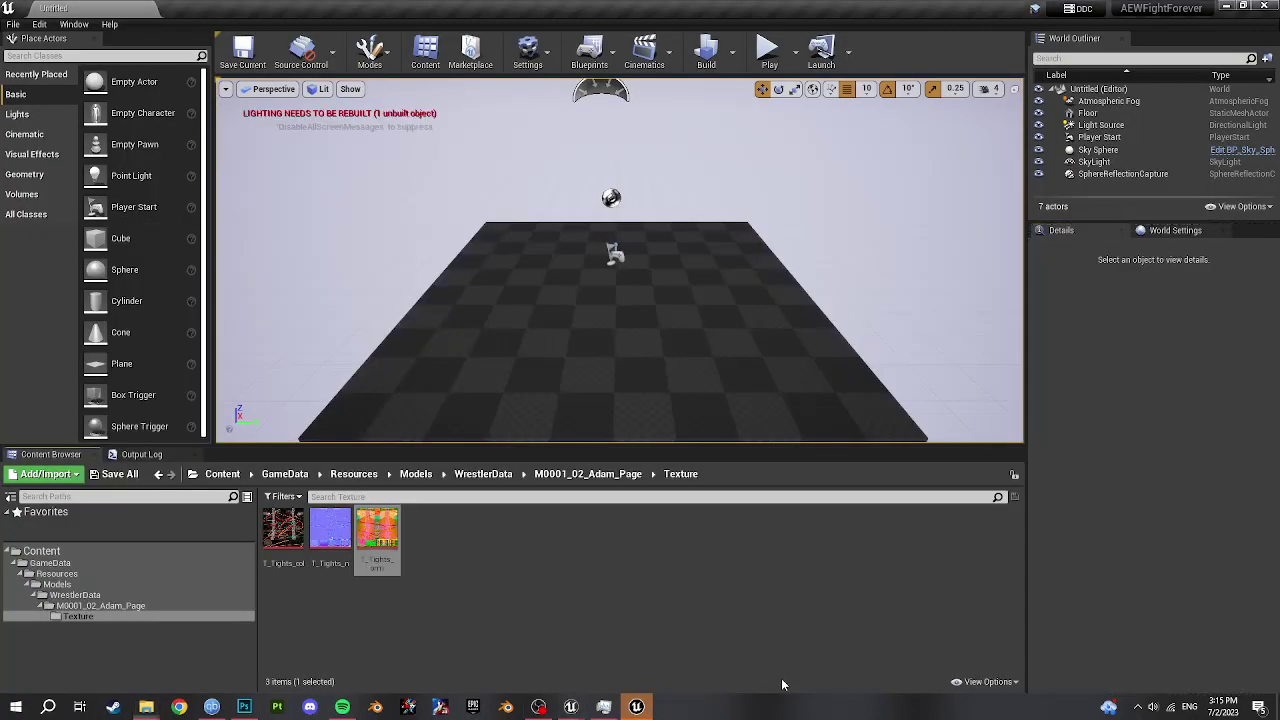
pyautogui.click(781, 678)
pyautogui.click(146, 707)
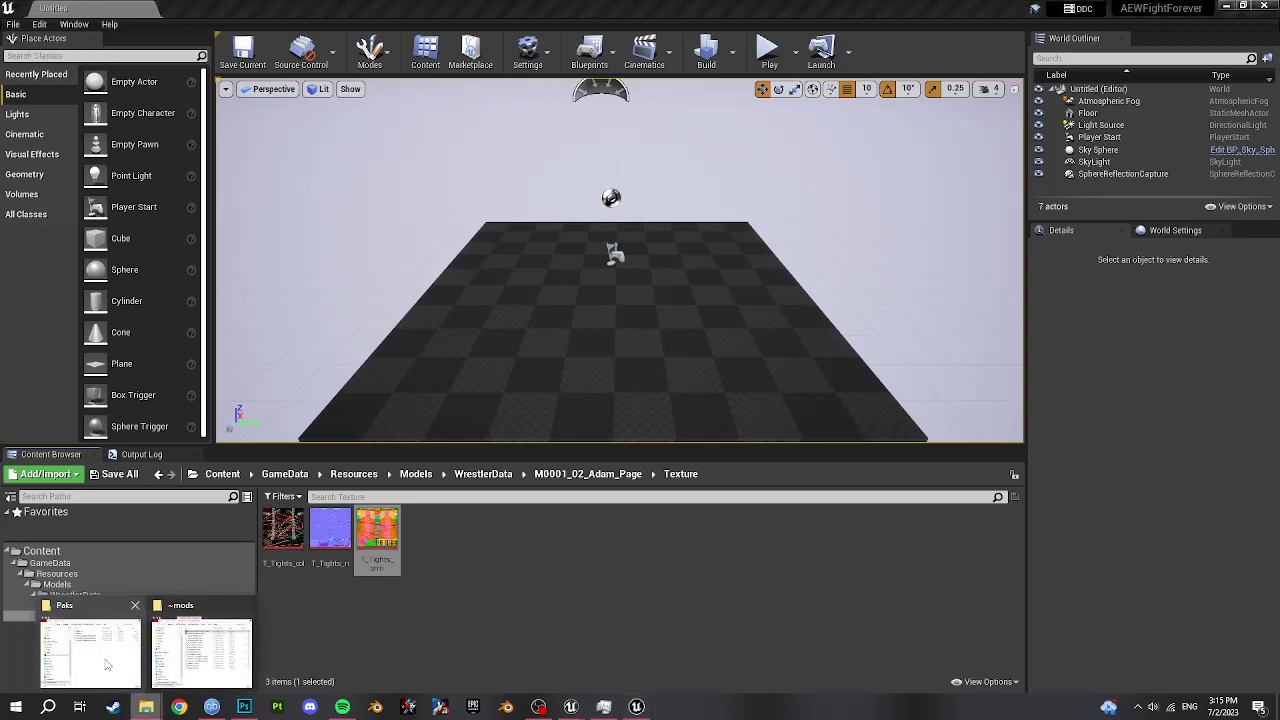
pyautogui.click(107, 665)
pyautogui.click(146, 707)
pyautogui.click(230, 663)
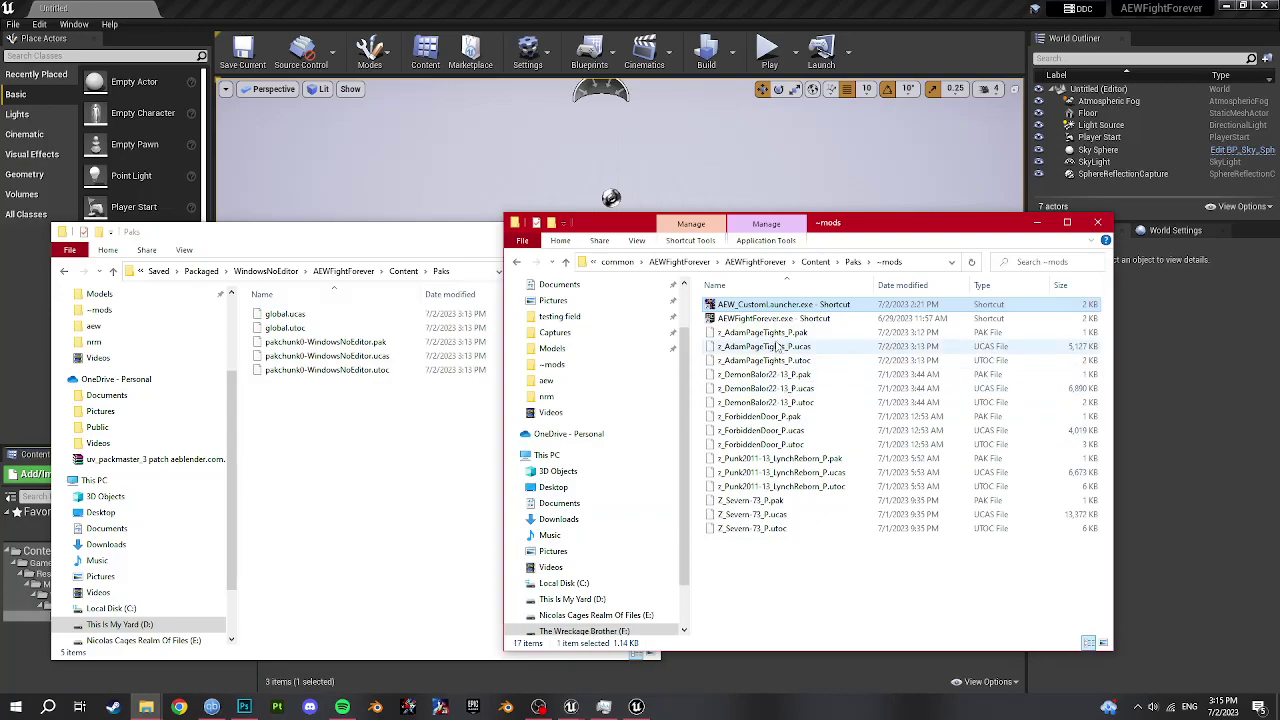
pyautogui.moveTo(630, 711)
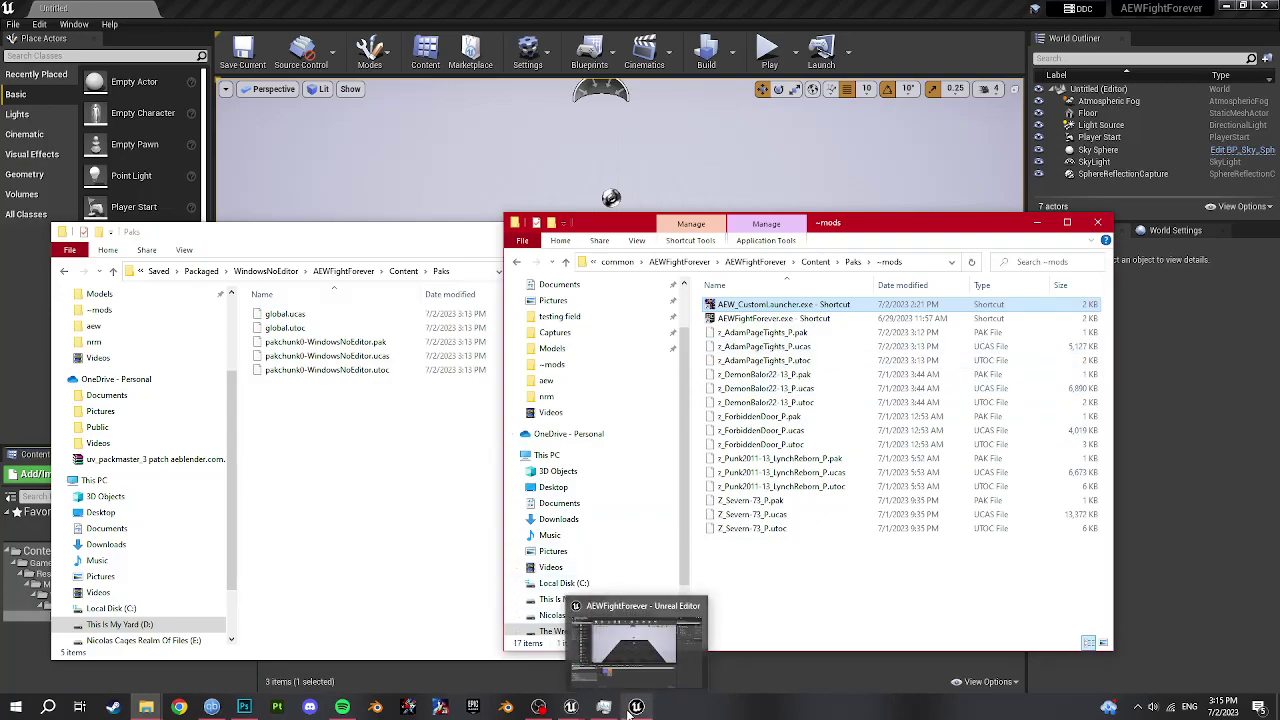